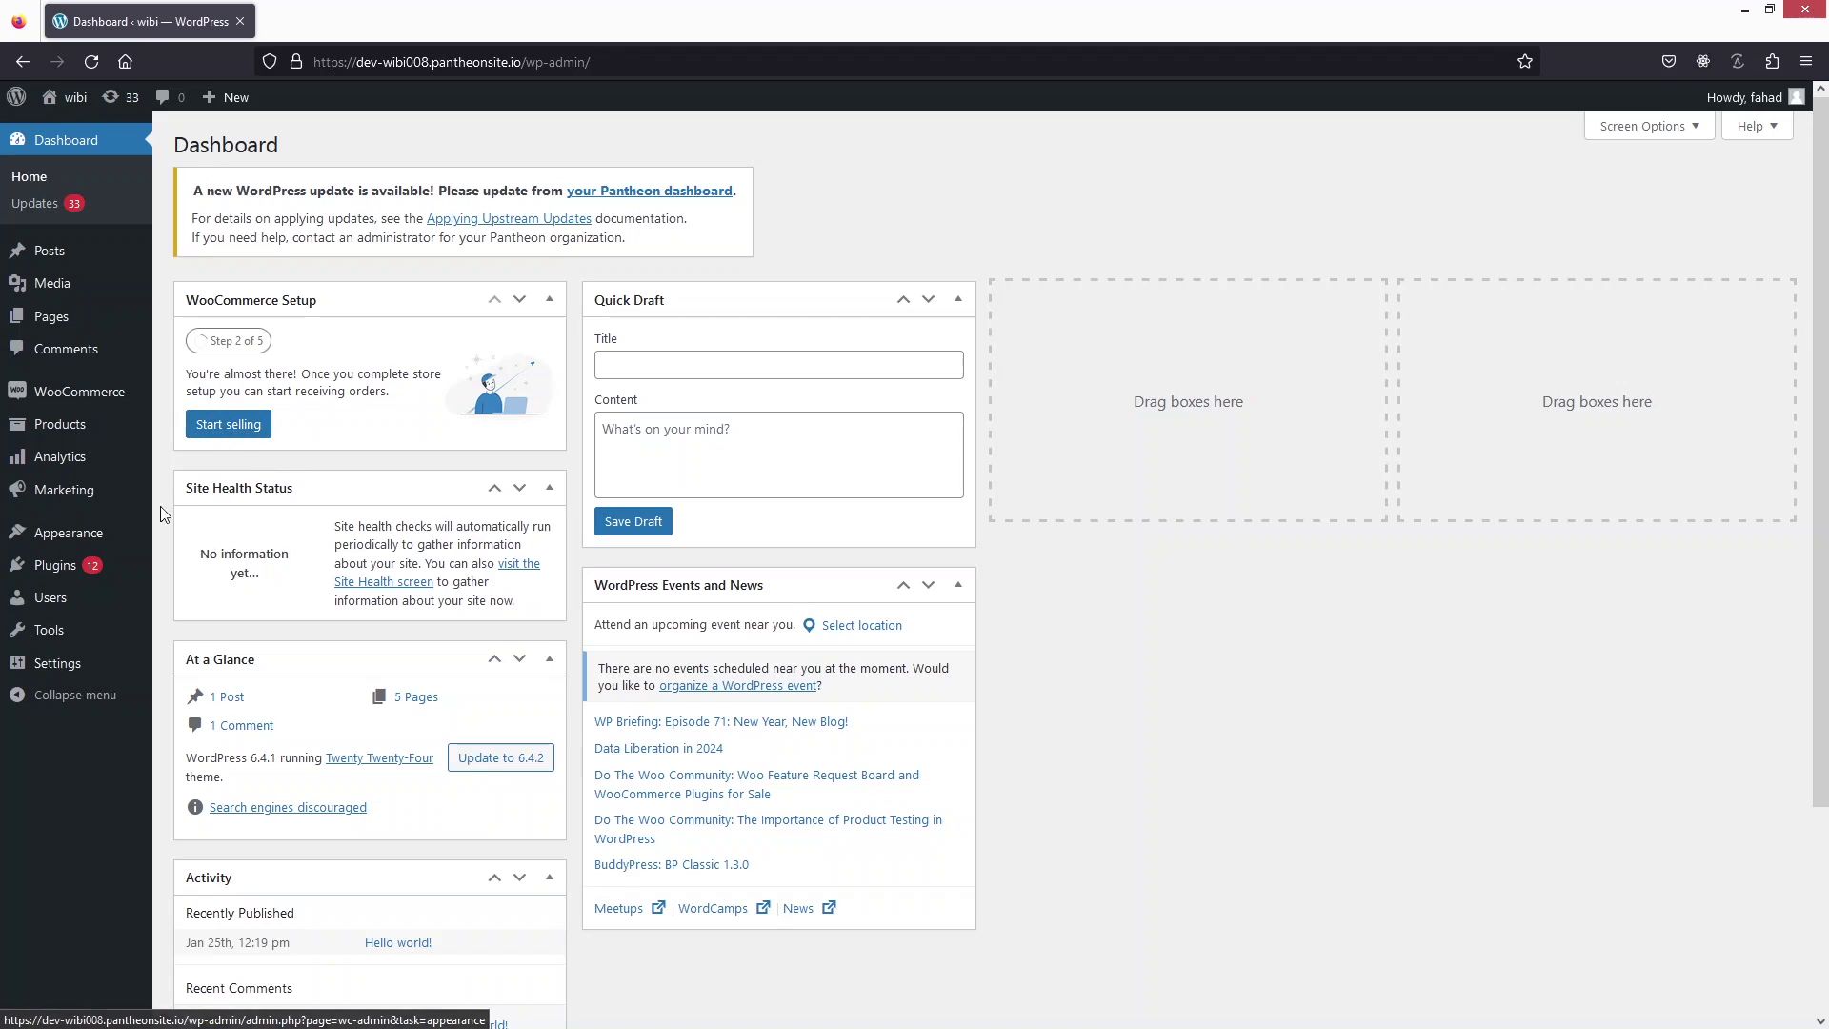
# Step: Search the plugin directory for 'particle background', then install and activate Particle Background WP
pyautogui.moveTo(90, 567)
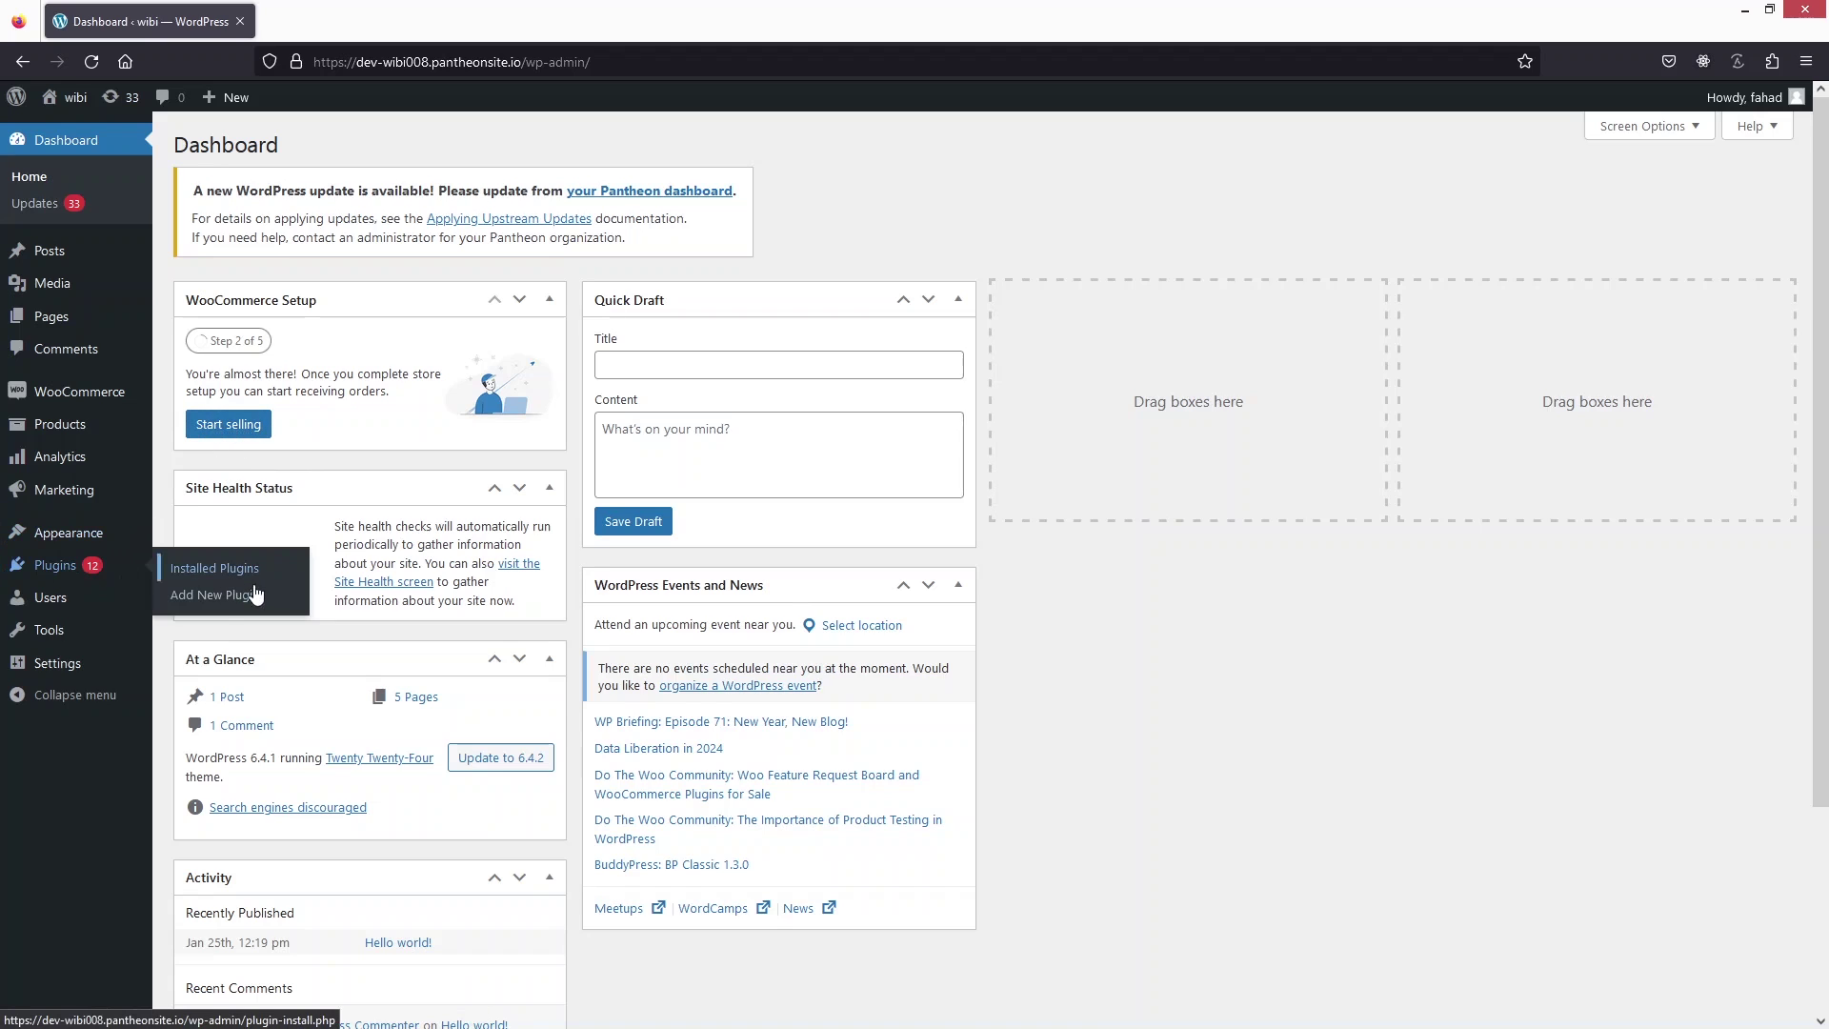
pyautogui.click(215, 595)
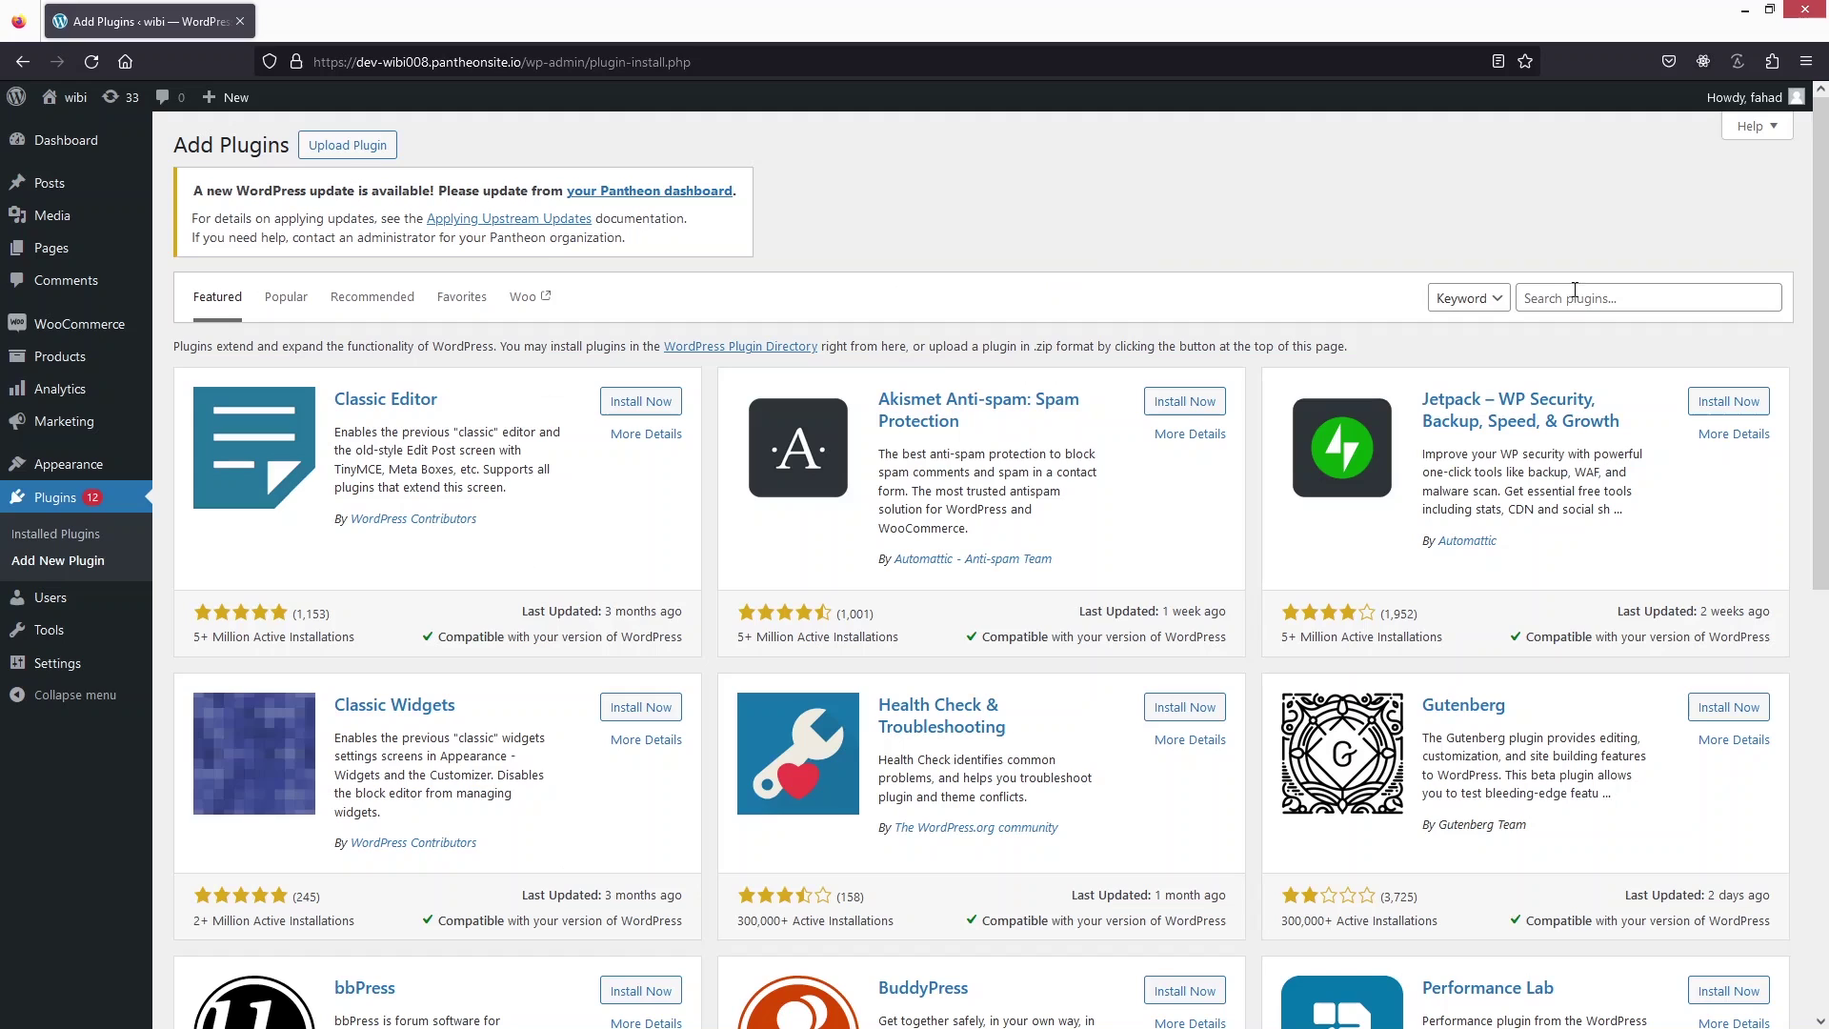
pyautogui.click(1568, 303)
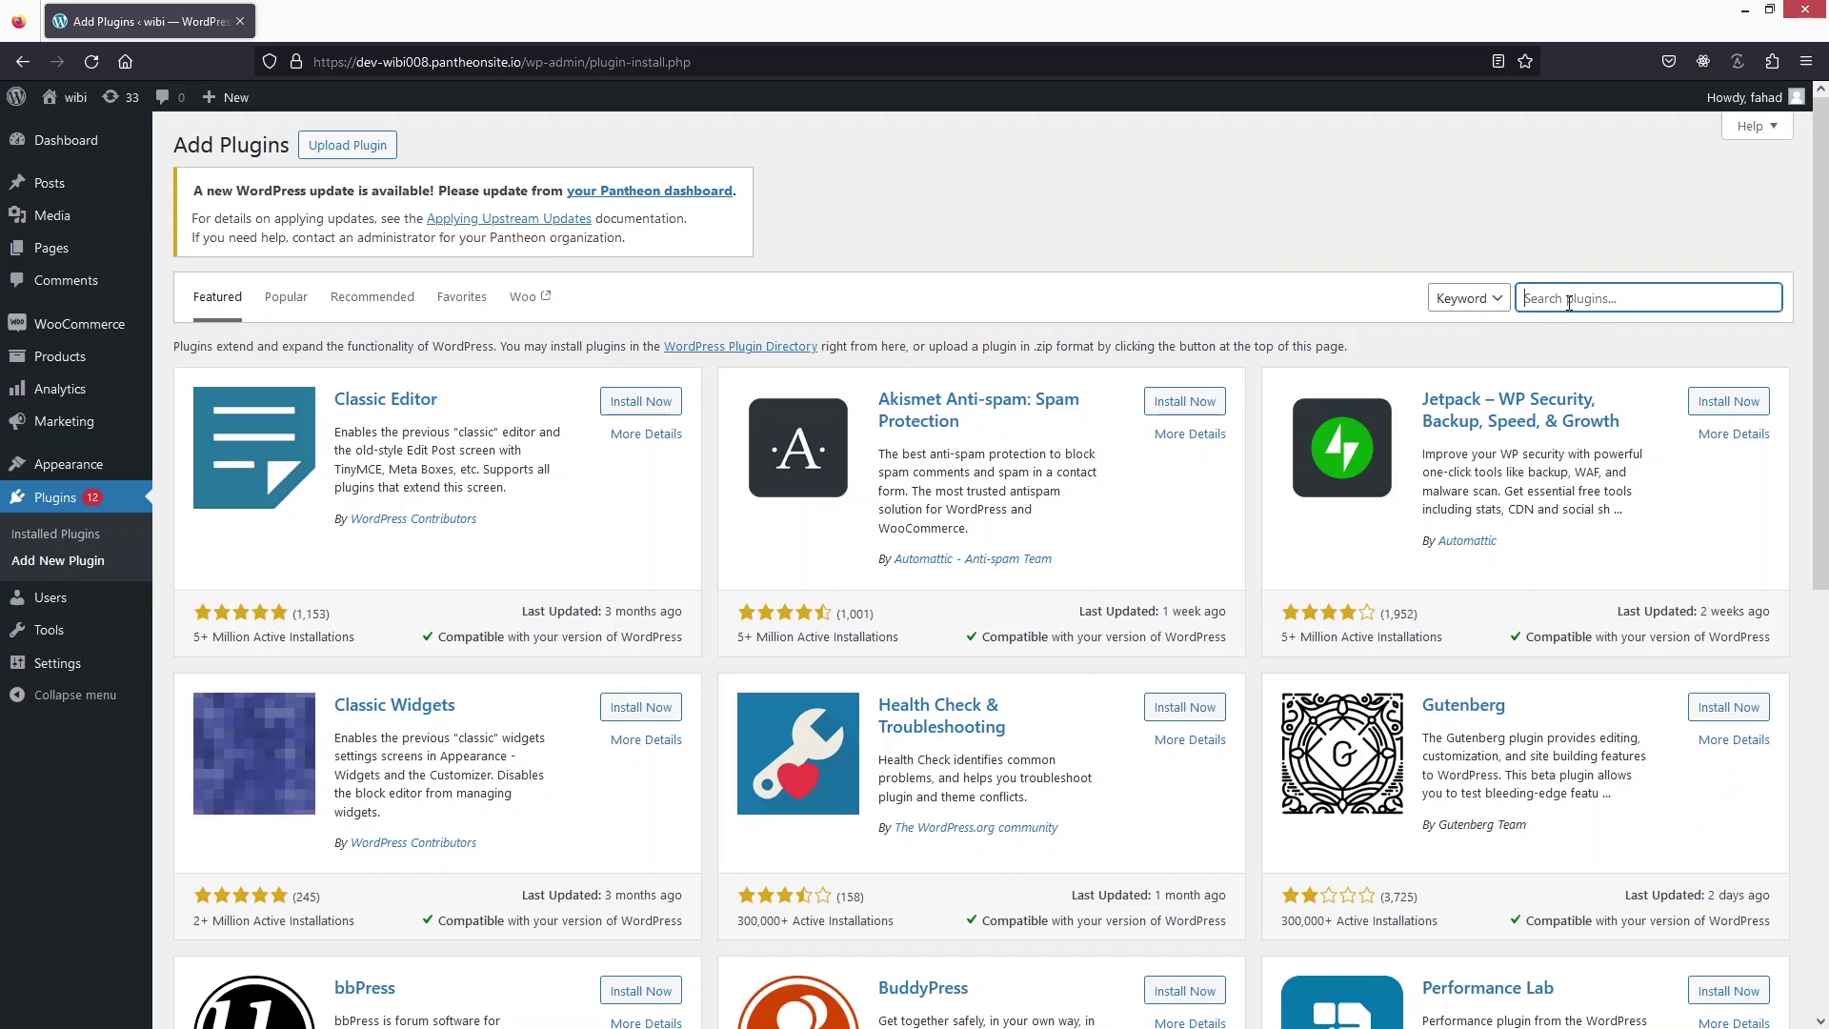
pyautogui.write('particle background')
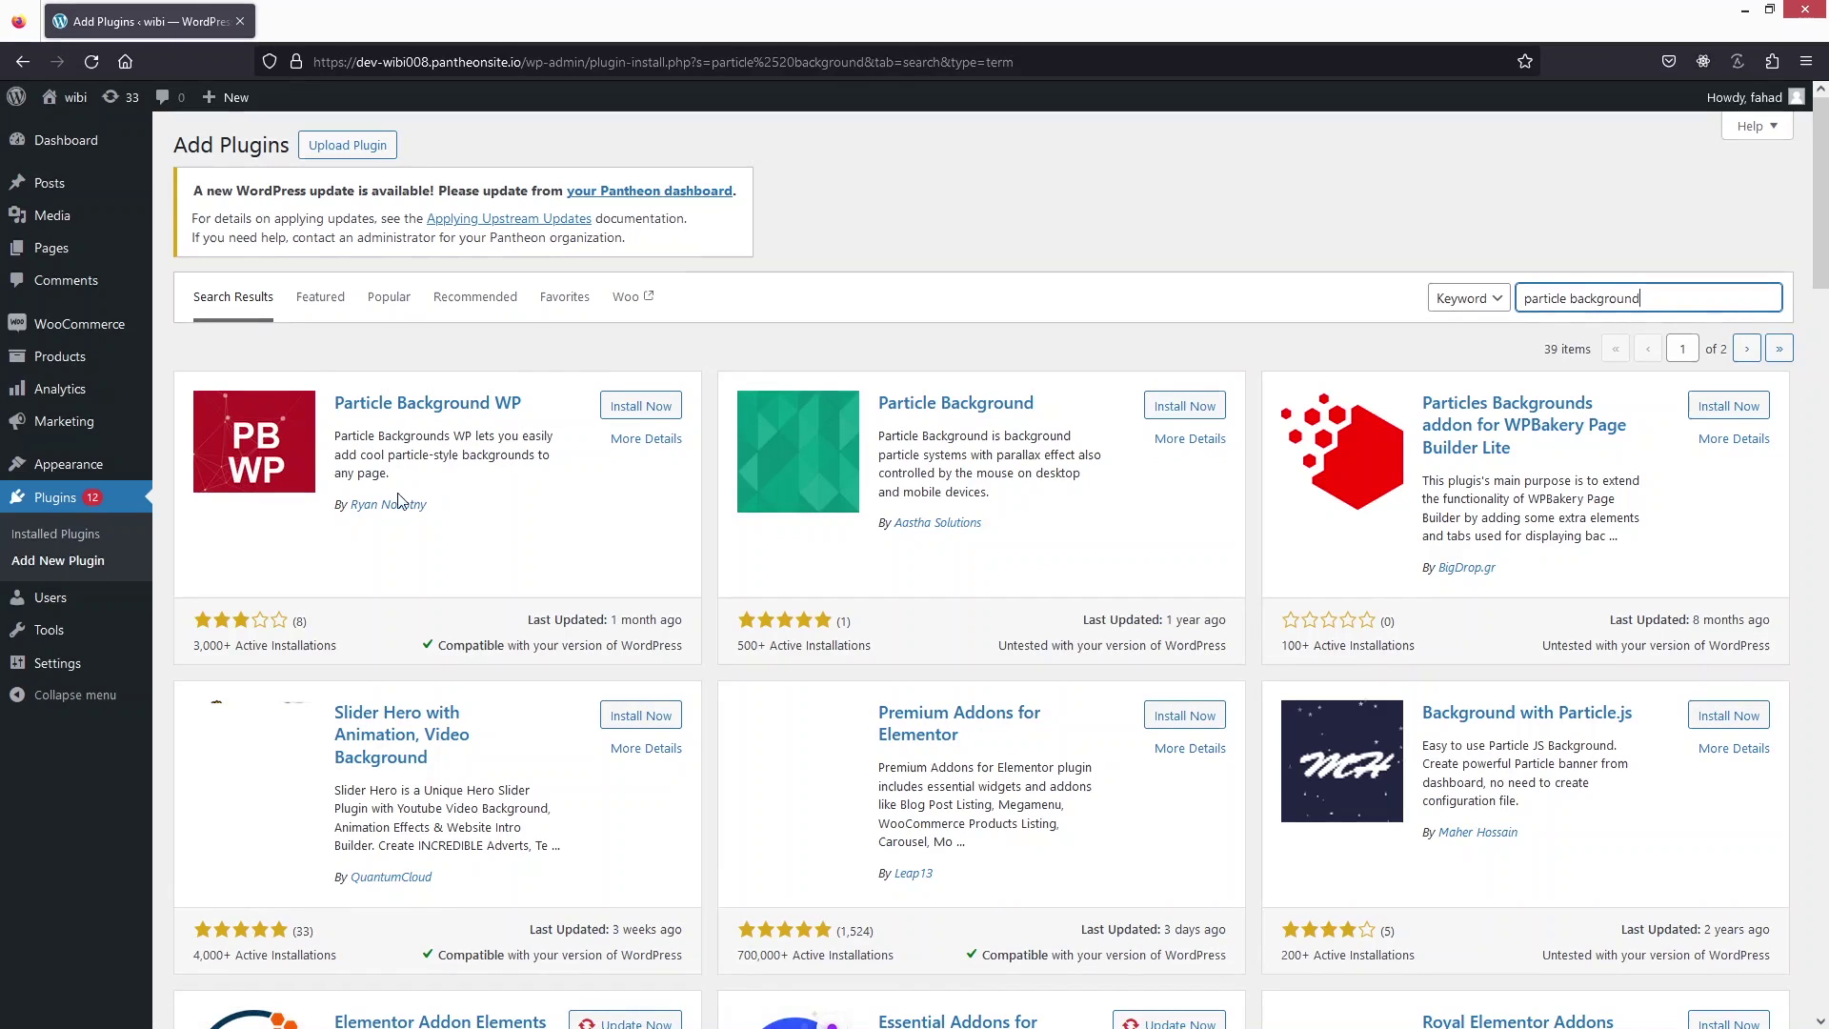
pyautogui.click(638, 406)
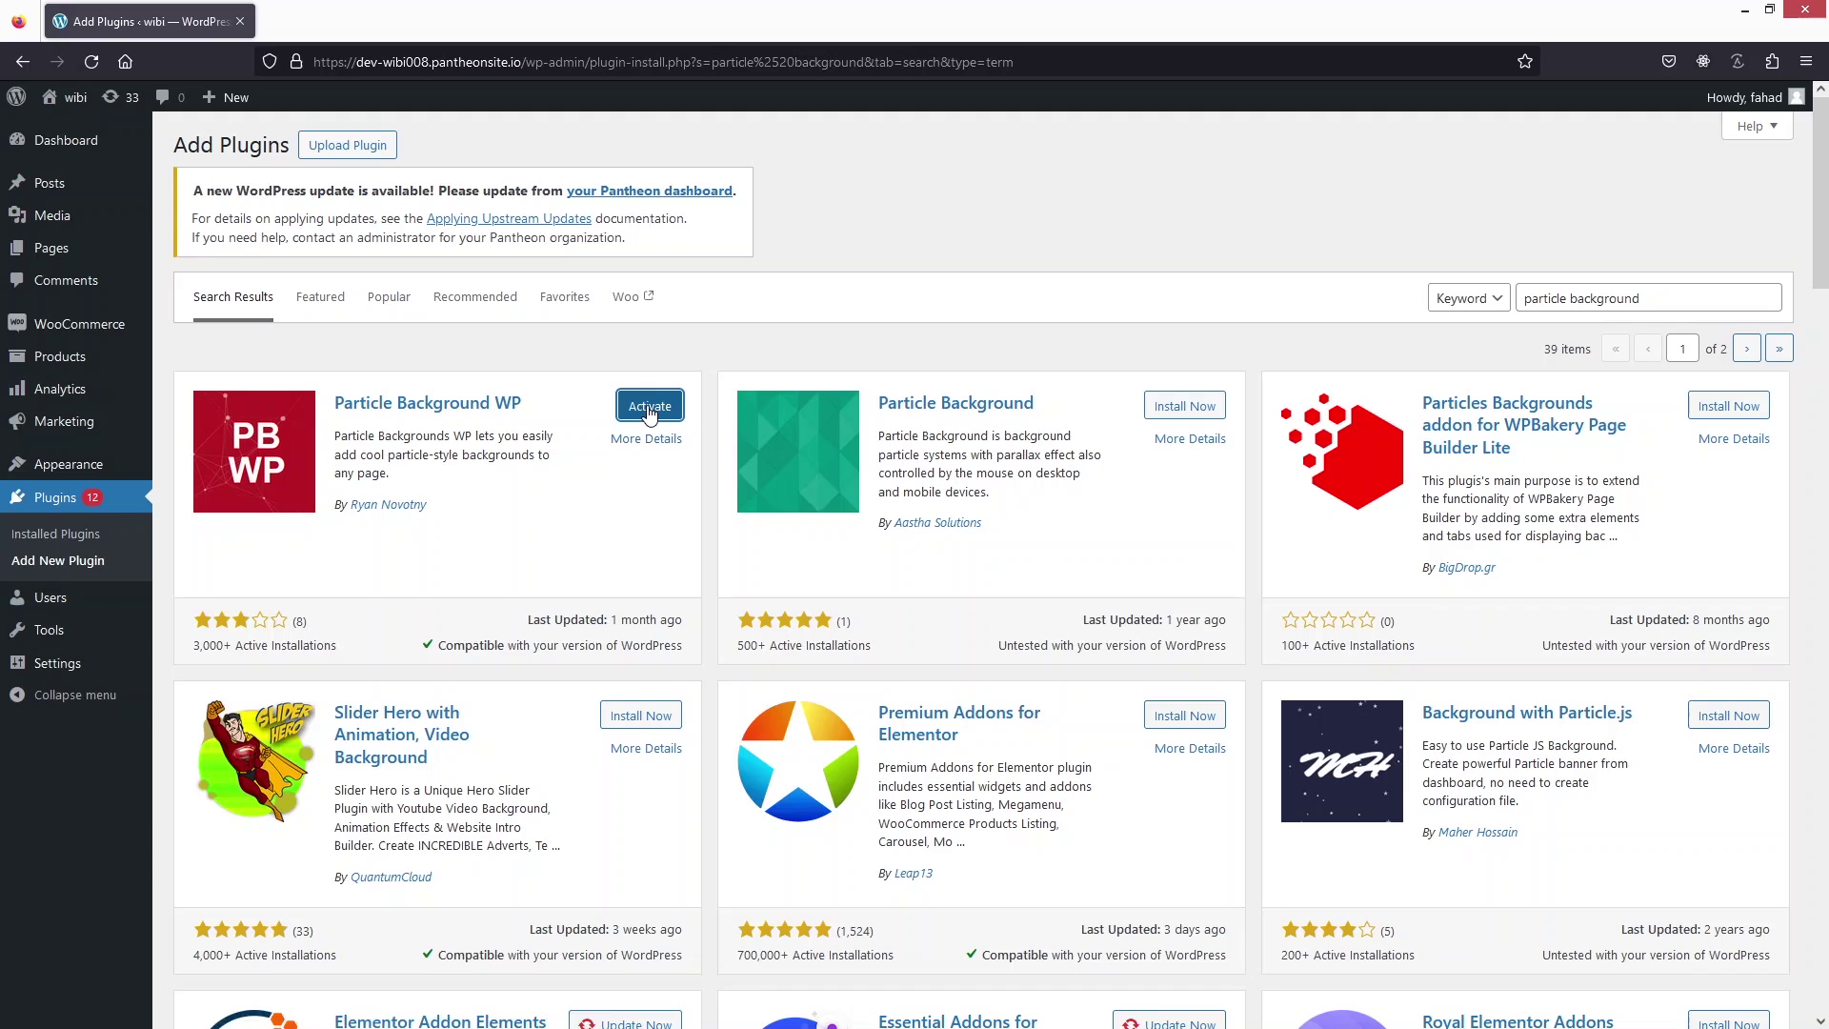
pyautogui.click(650, 408)
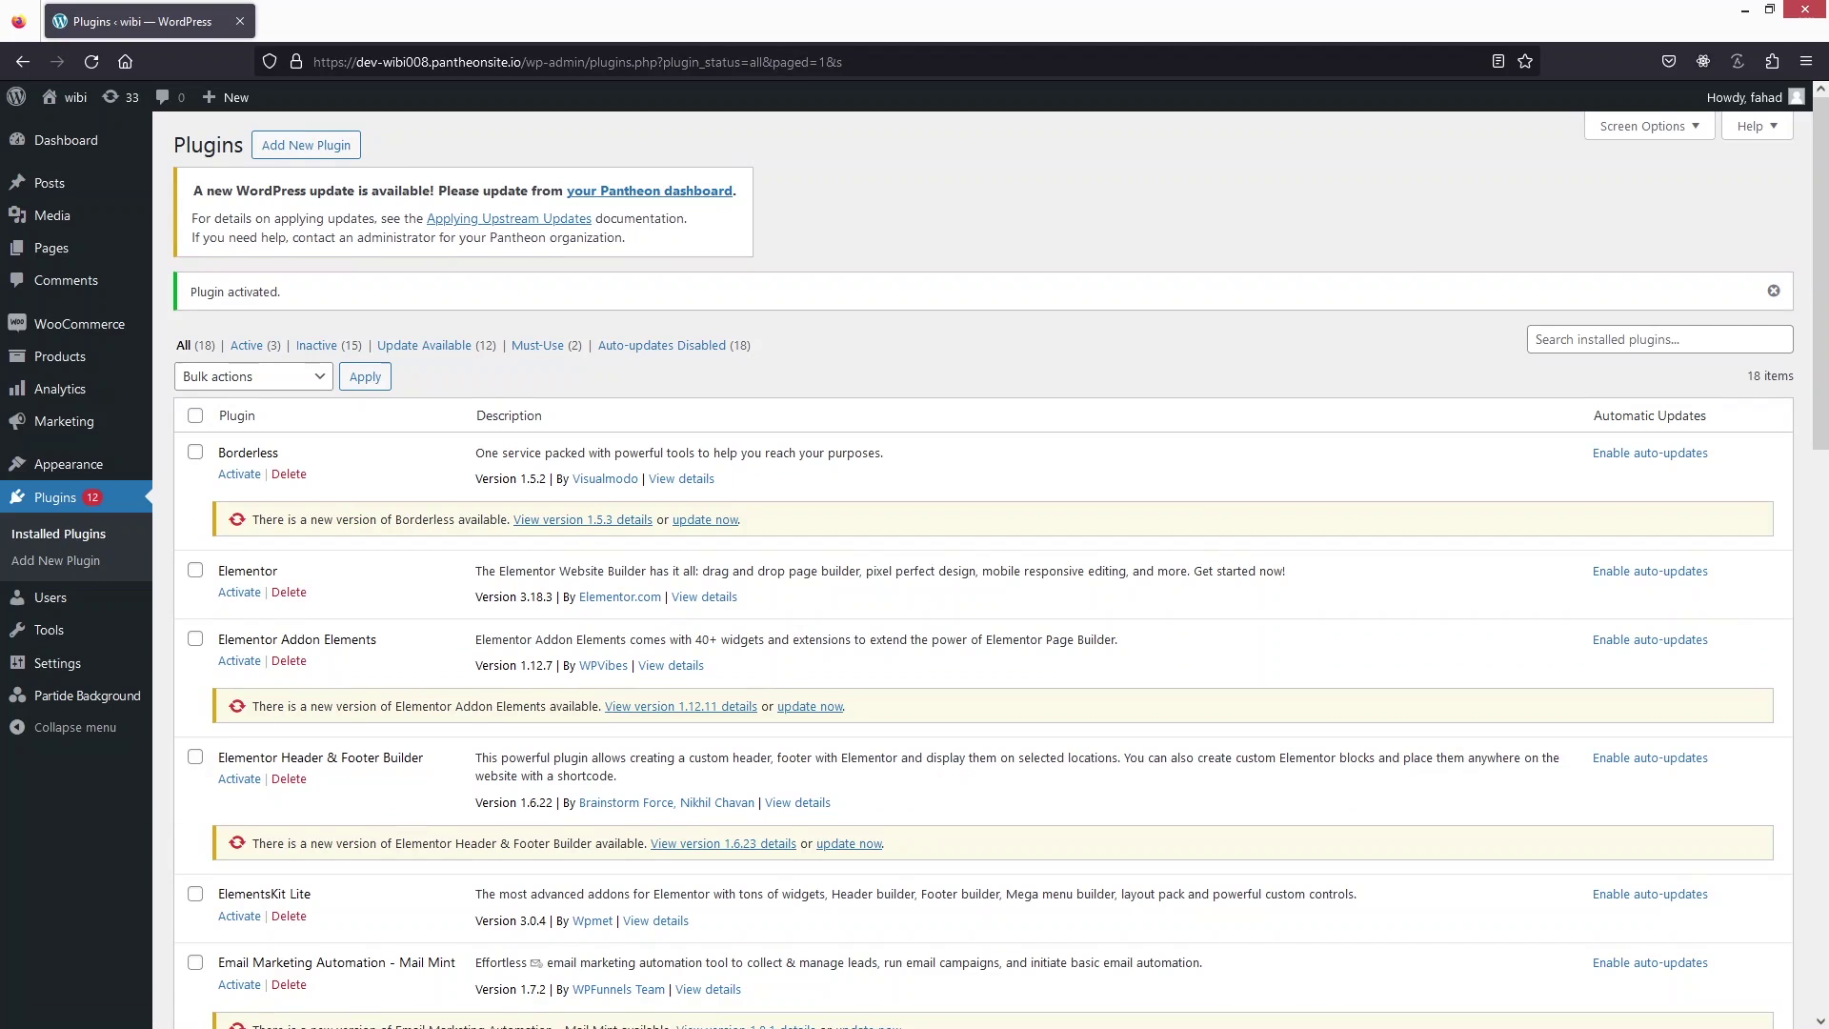
# Step: In the Particle Background settings, change the content line from 'Particle Background WP' to 'Particle Background Example'
pyautogui.click(88, 705)
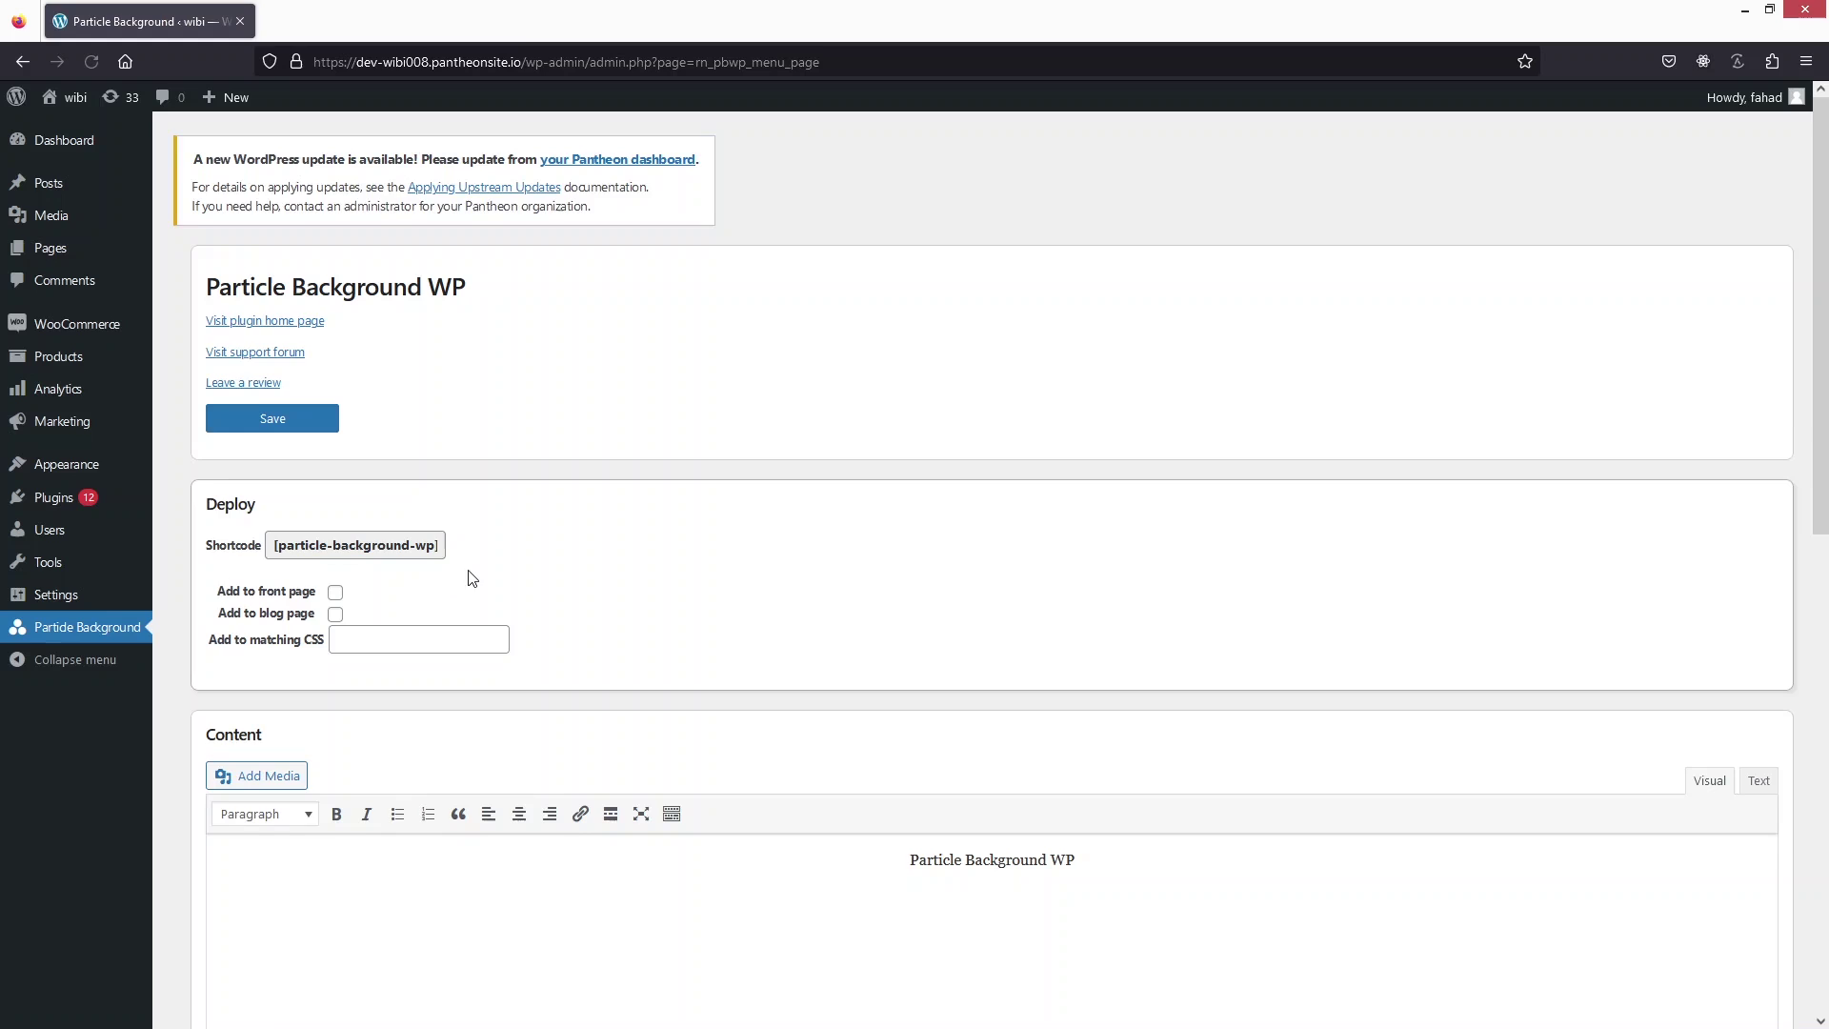
pyautogui.scroll(-1, 478, 556)
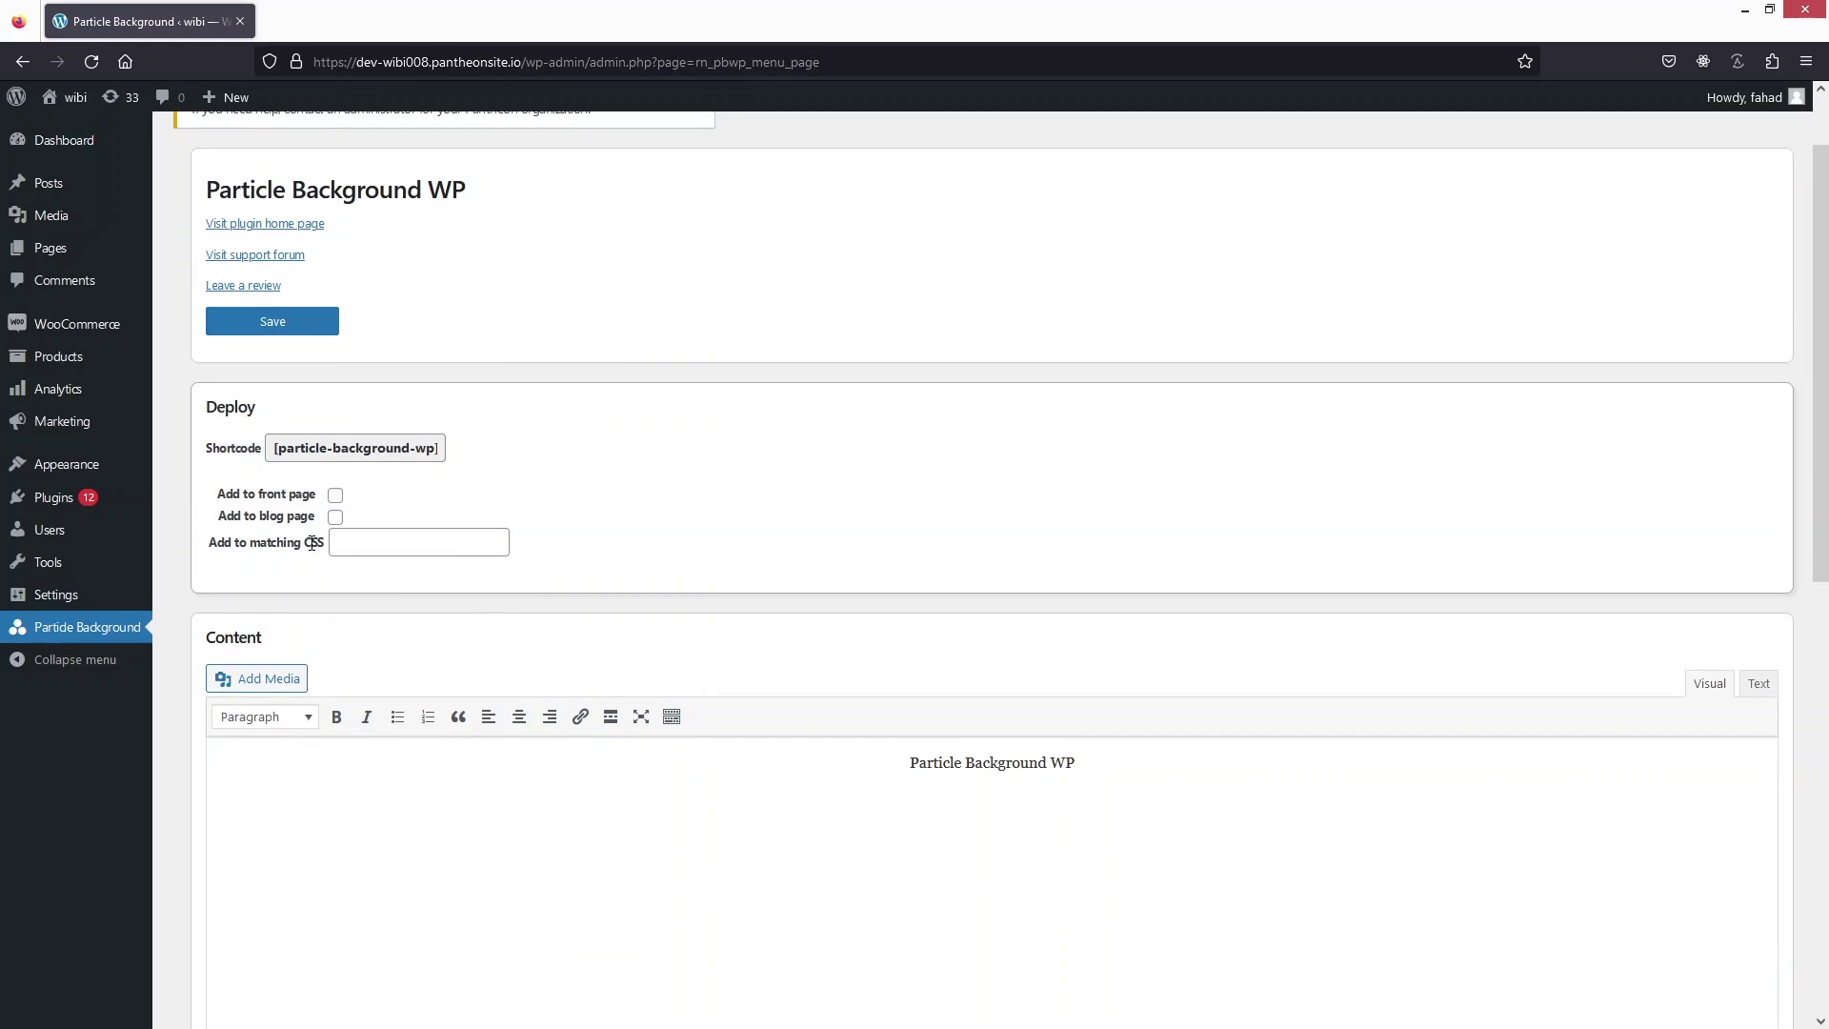
pyautogui.scroll(-1, 301, 590)
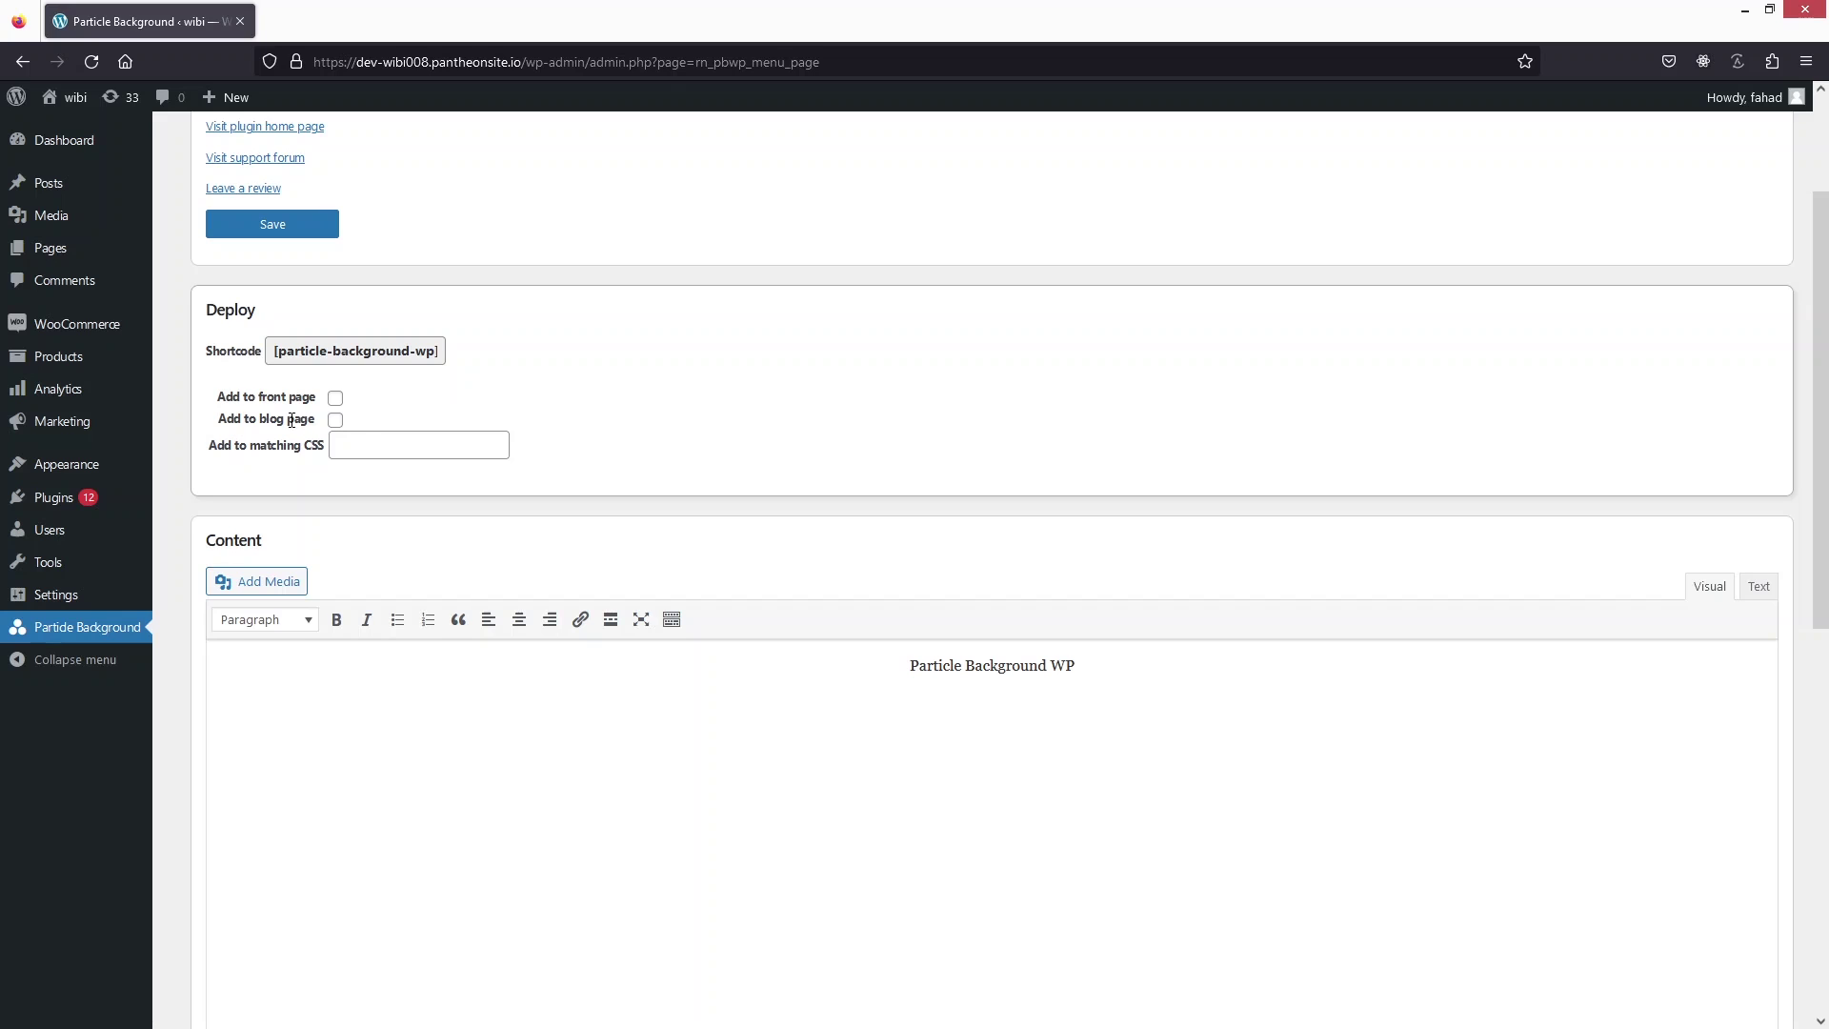
pyautogui.scroll(-2, 391, 456)
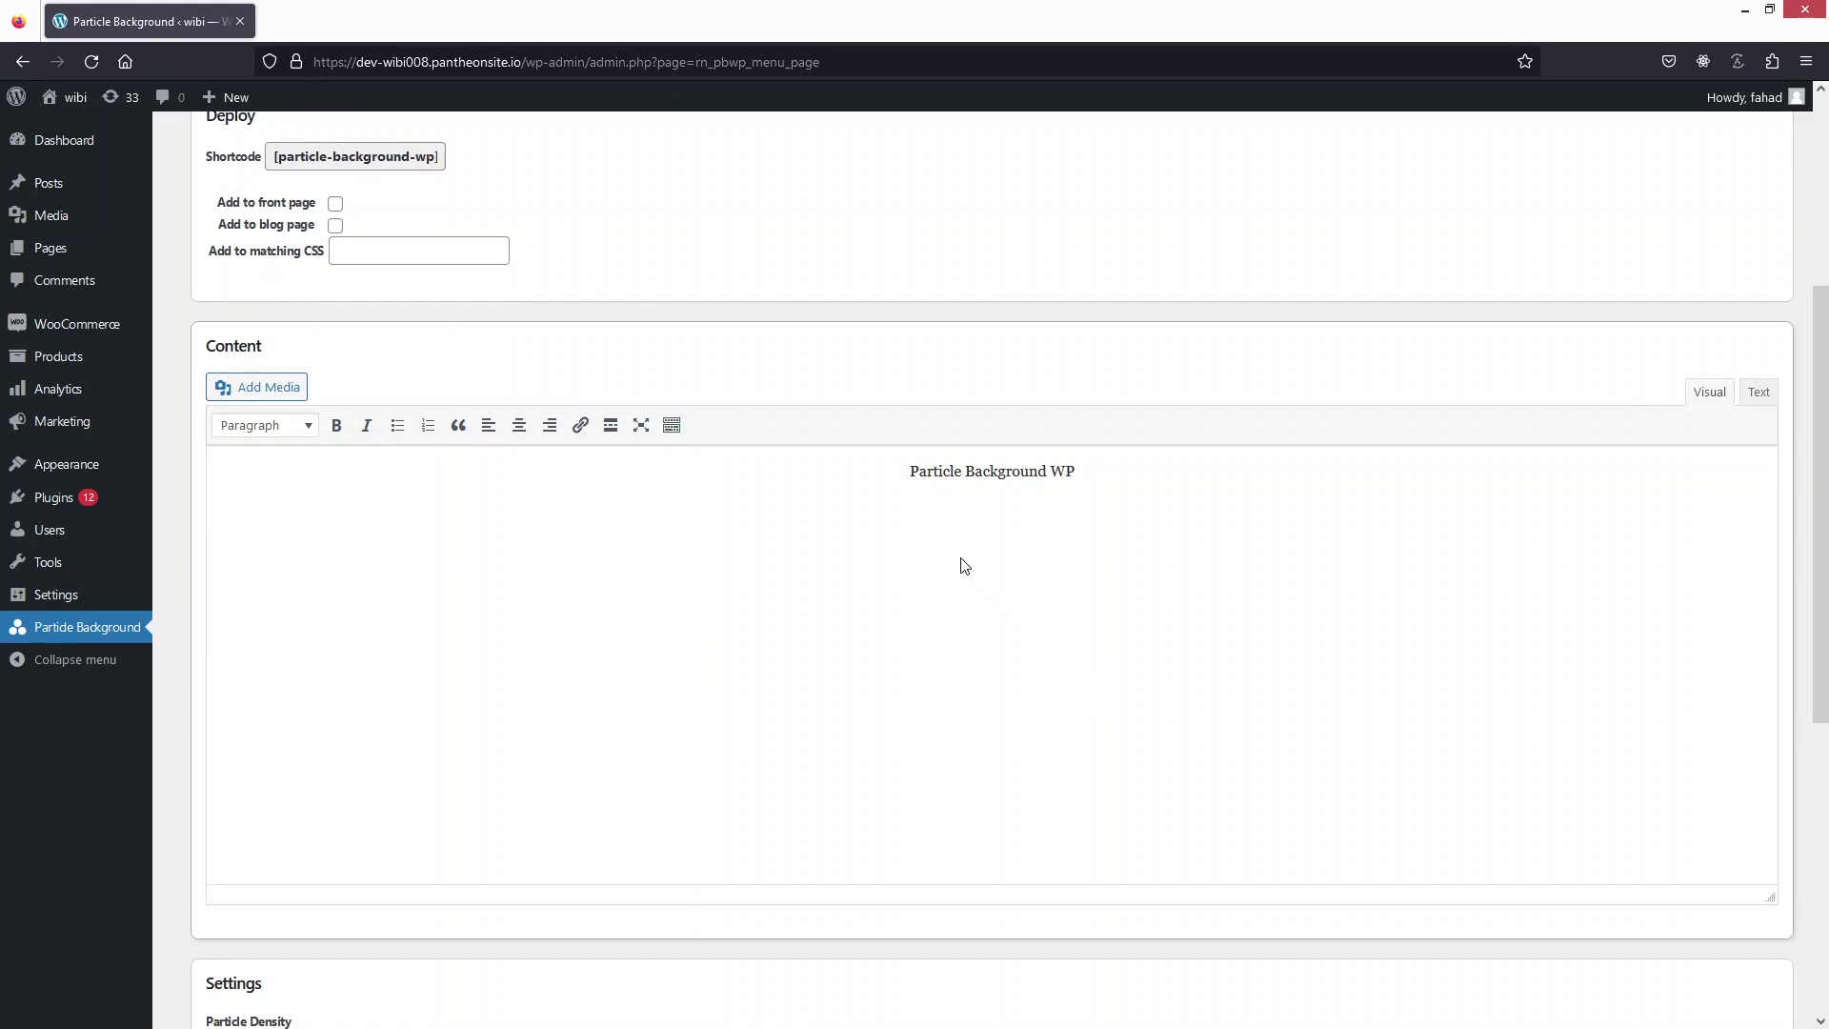
pyautogui.click(1158, 464)
pyautogui.press('BackSpace')
pyautogui.press('BackSpace')
pyautogui.write('Example')
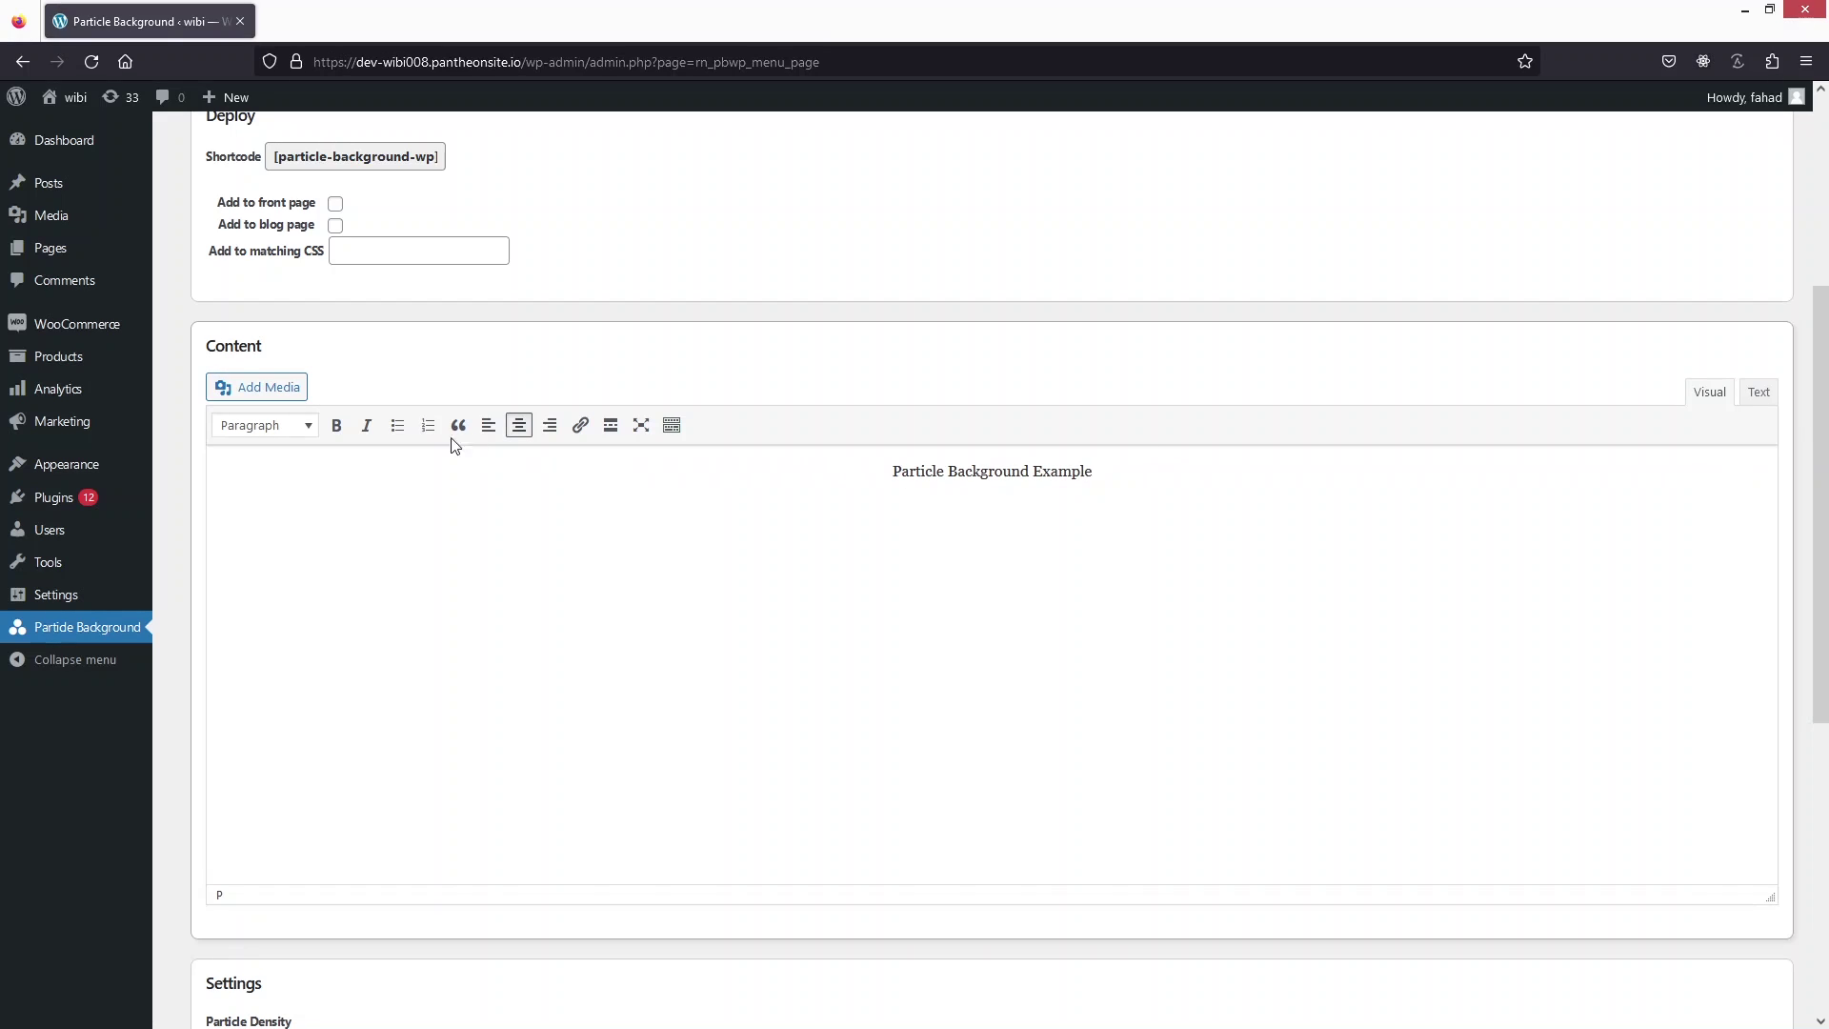
pyautogui.scroll(-6, 410, 371)
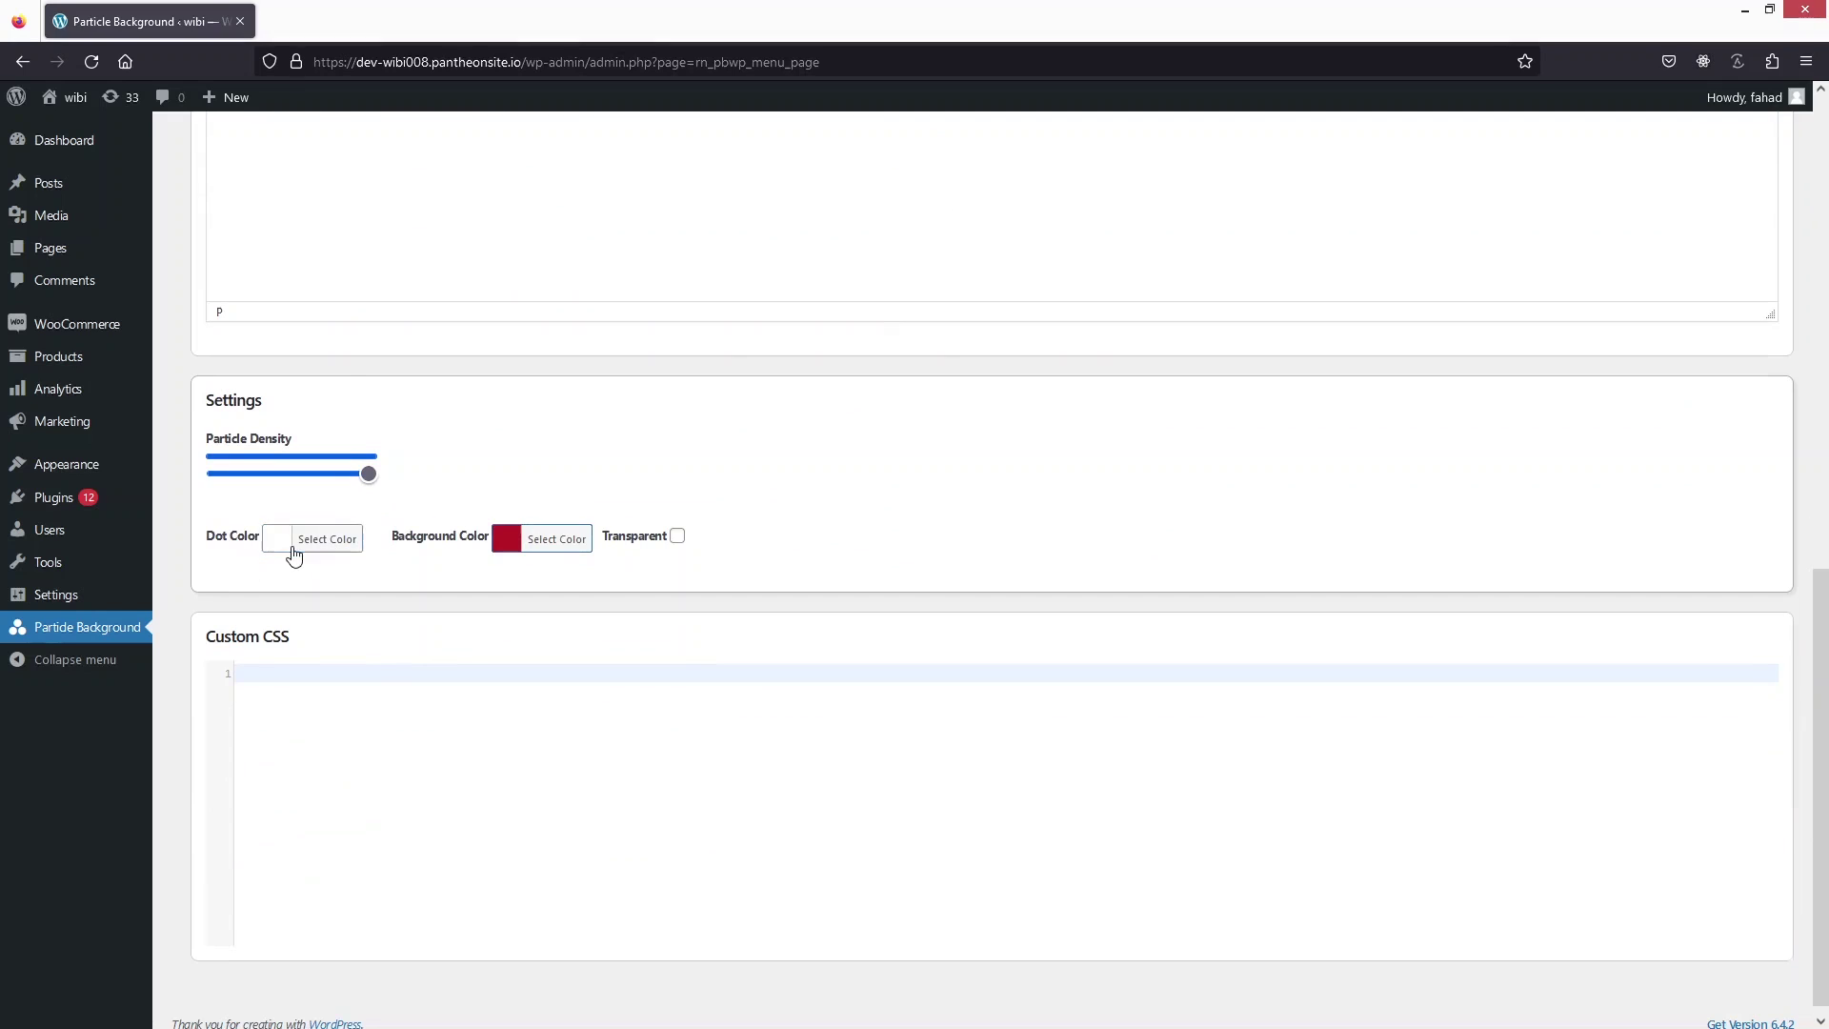
# Step: Set the particle dot colour to near-white #fcfcfc
pyautogui.click(294, 552)
pyautogui.click(324, 580)
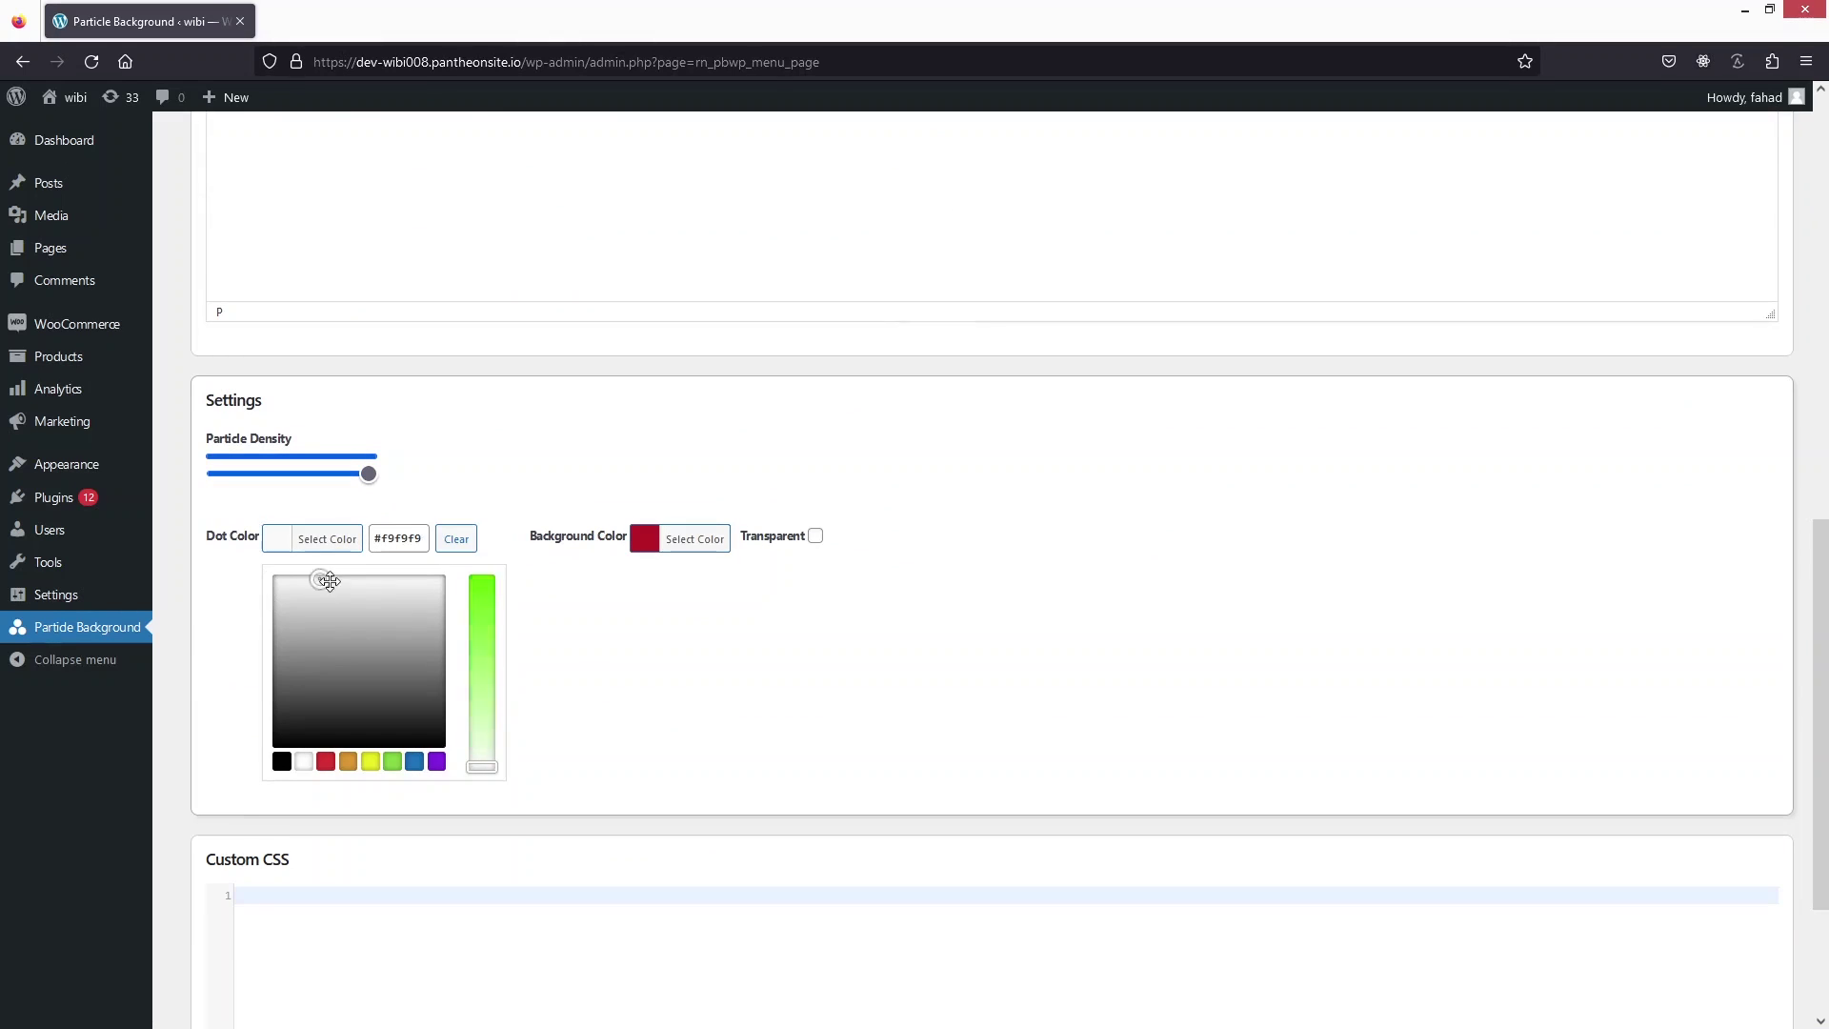
pyautogui.moveTo(328, 581); pyautogui.dragTo(252, 581)
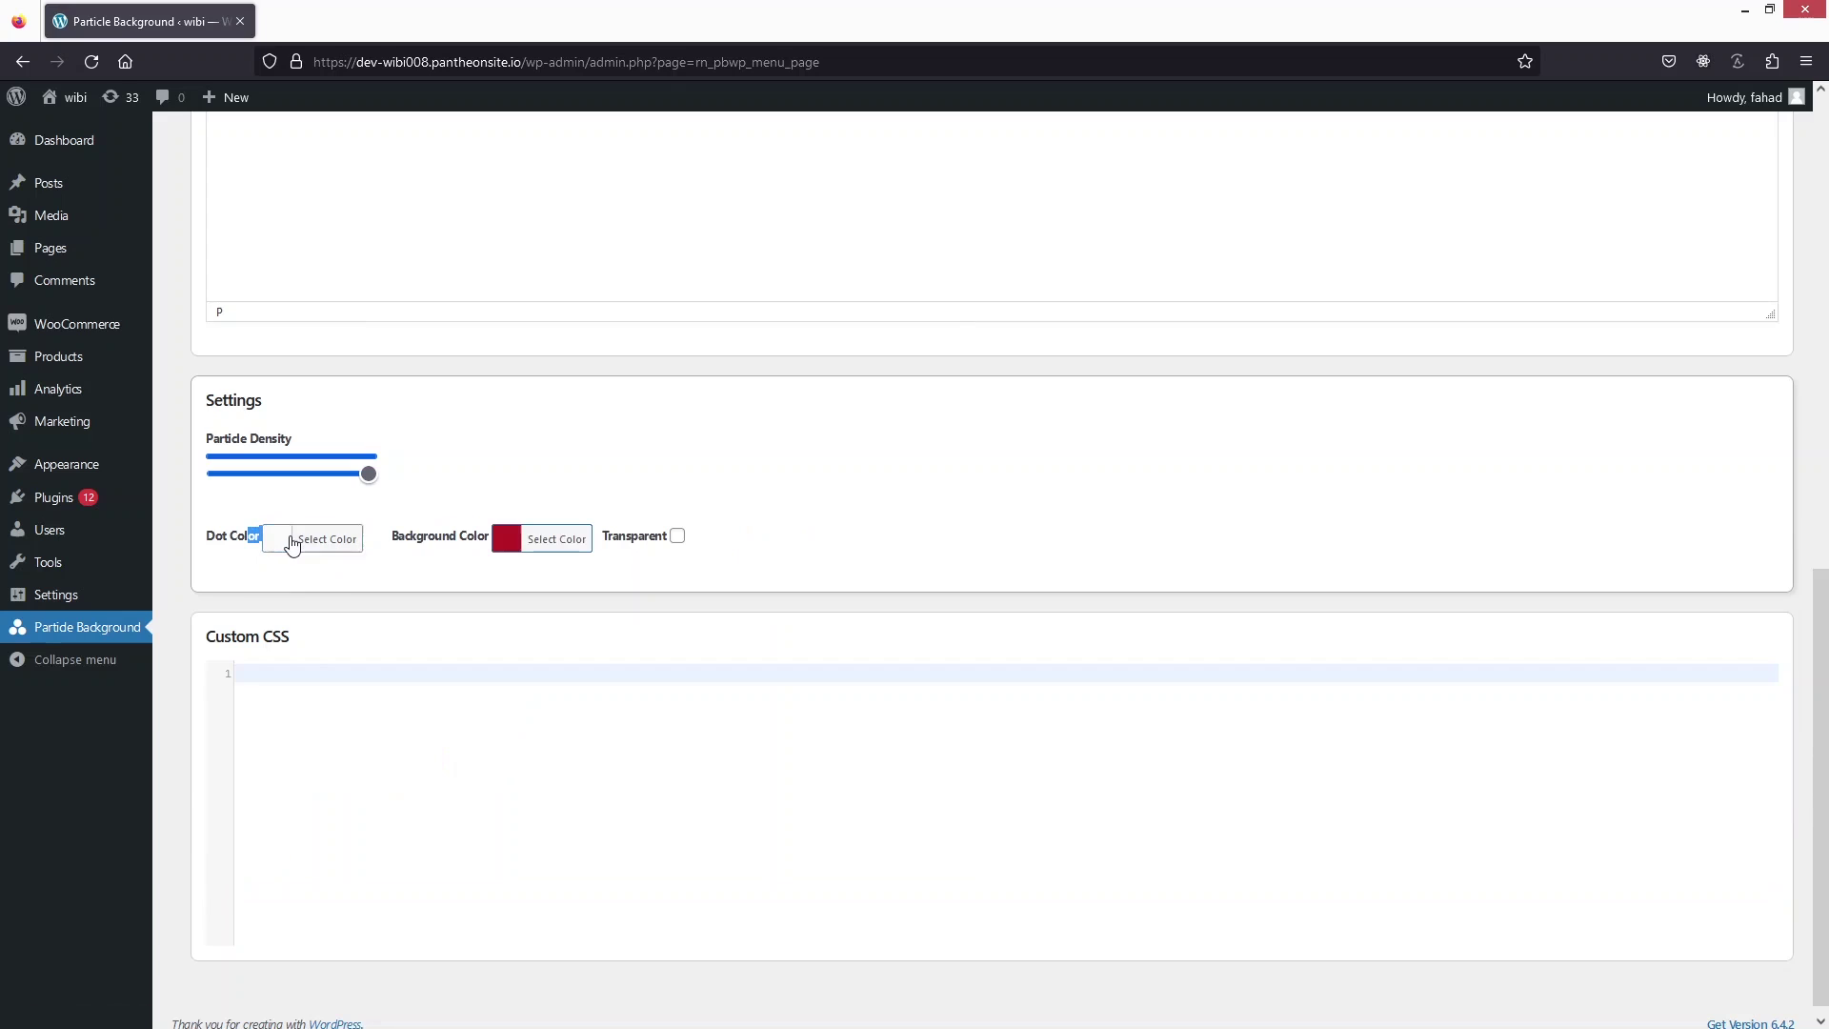
pyautogui.click(695, 416)
# Step: Set the background colour to dark blue #0c0c7a
pyautogui.click(505, 538)
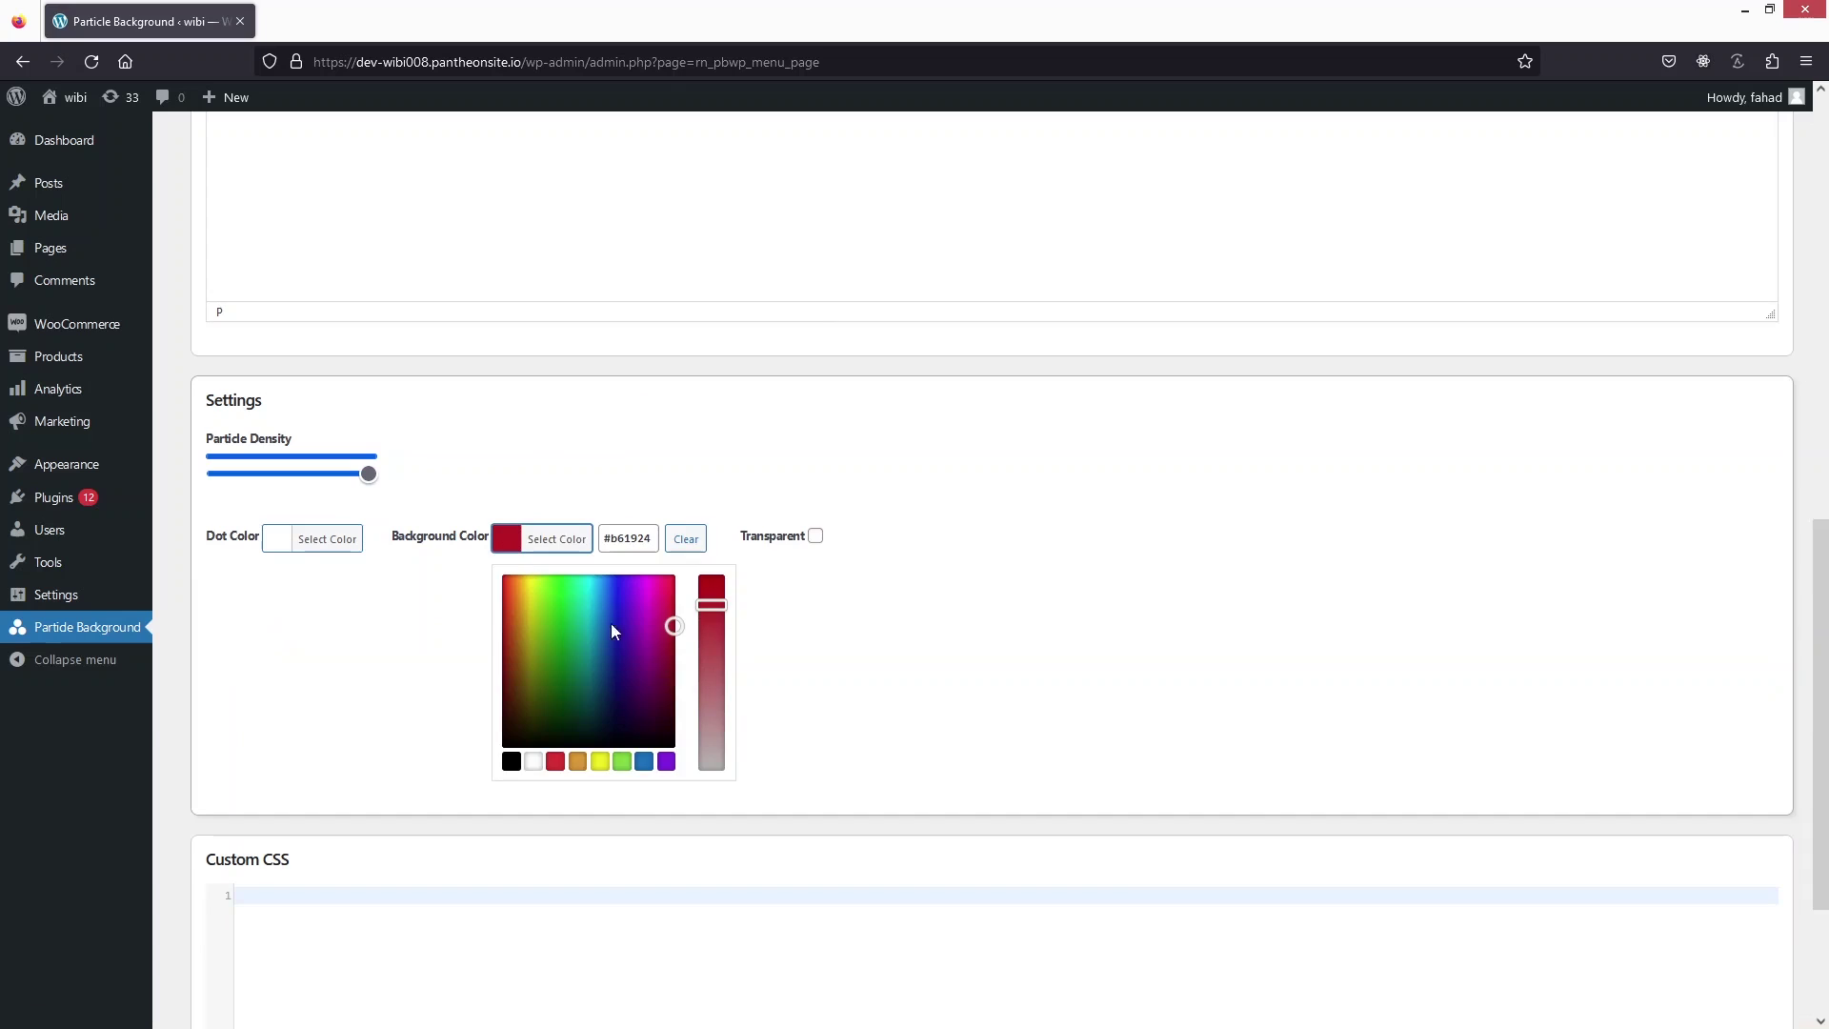
pyautogui.click(643, 762)
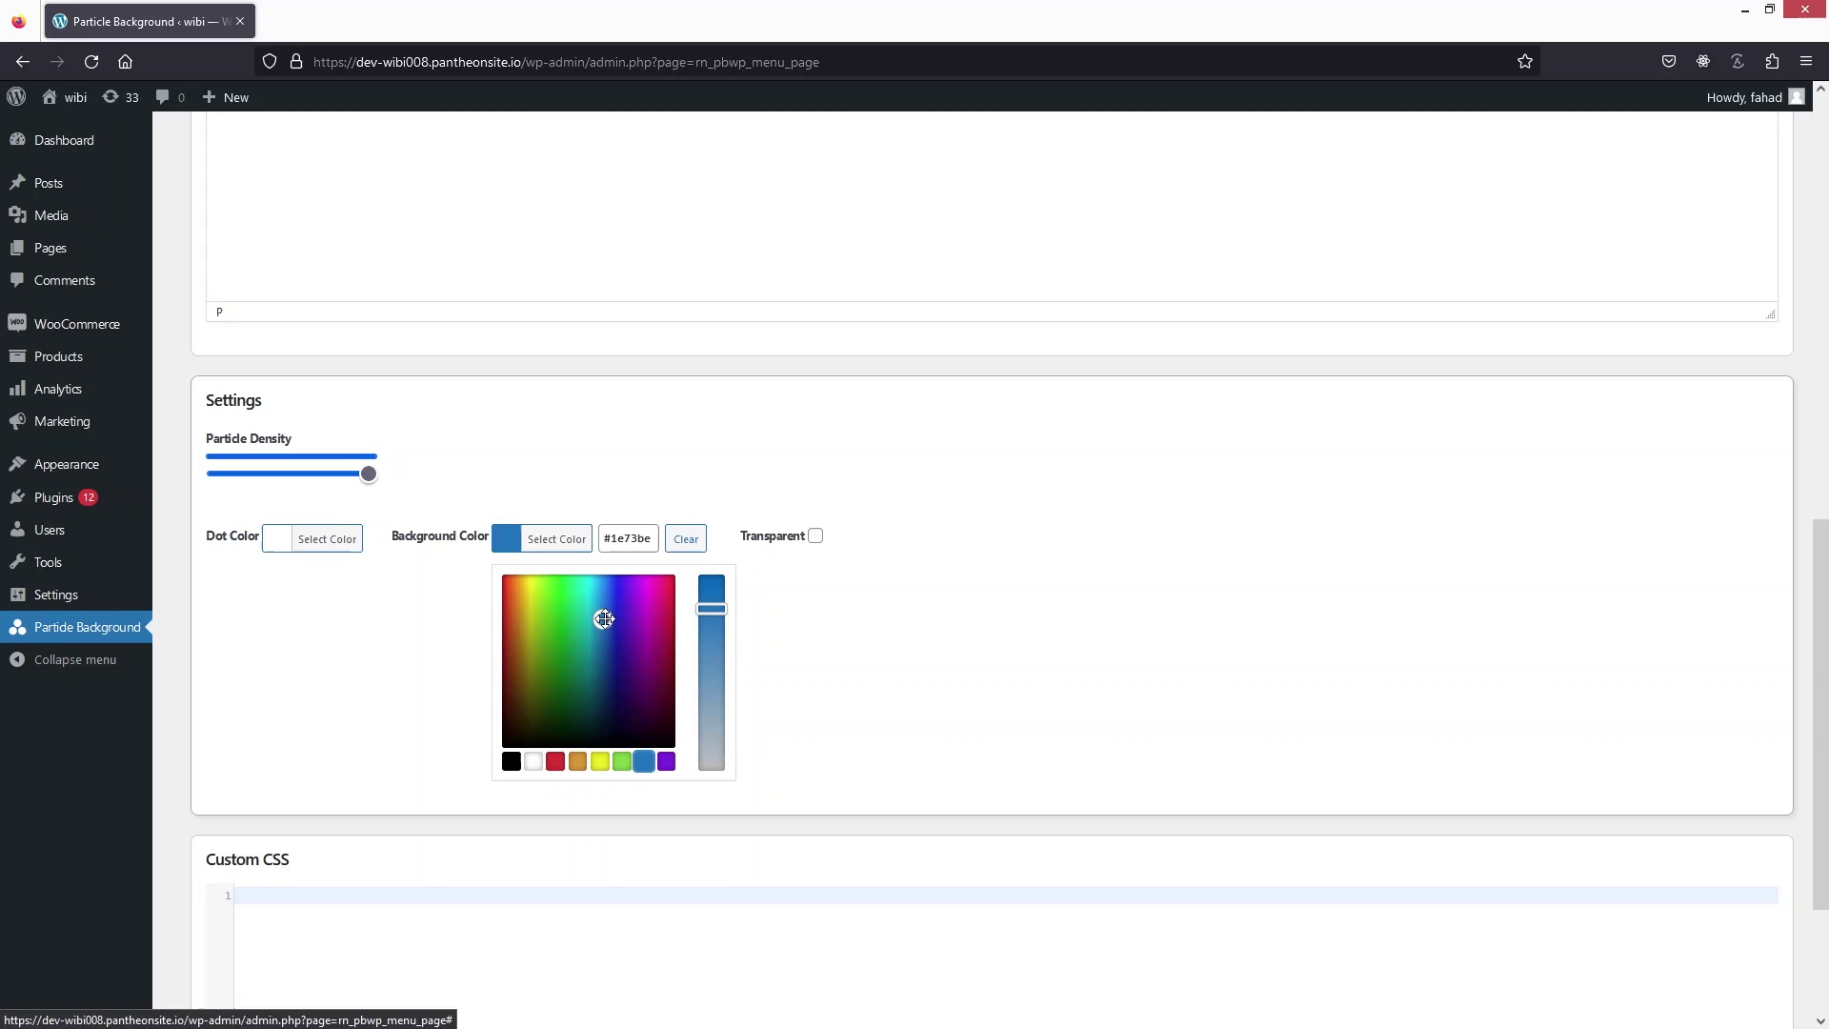
pyautogui.click(619, 662)
pyautogui.moveTo(619, 662); pyautogui.dragTo(619, 665)
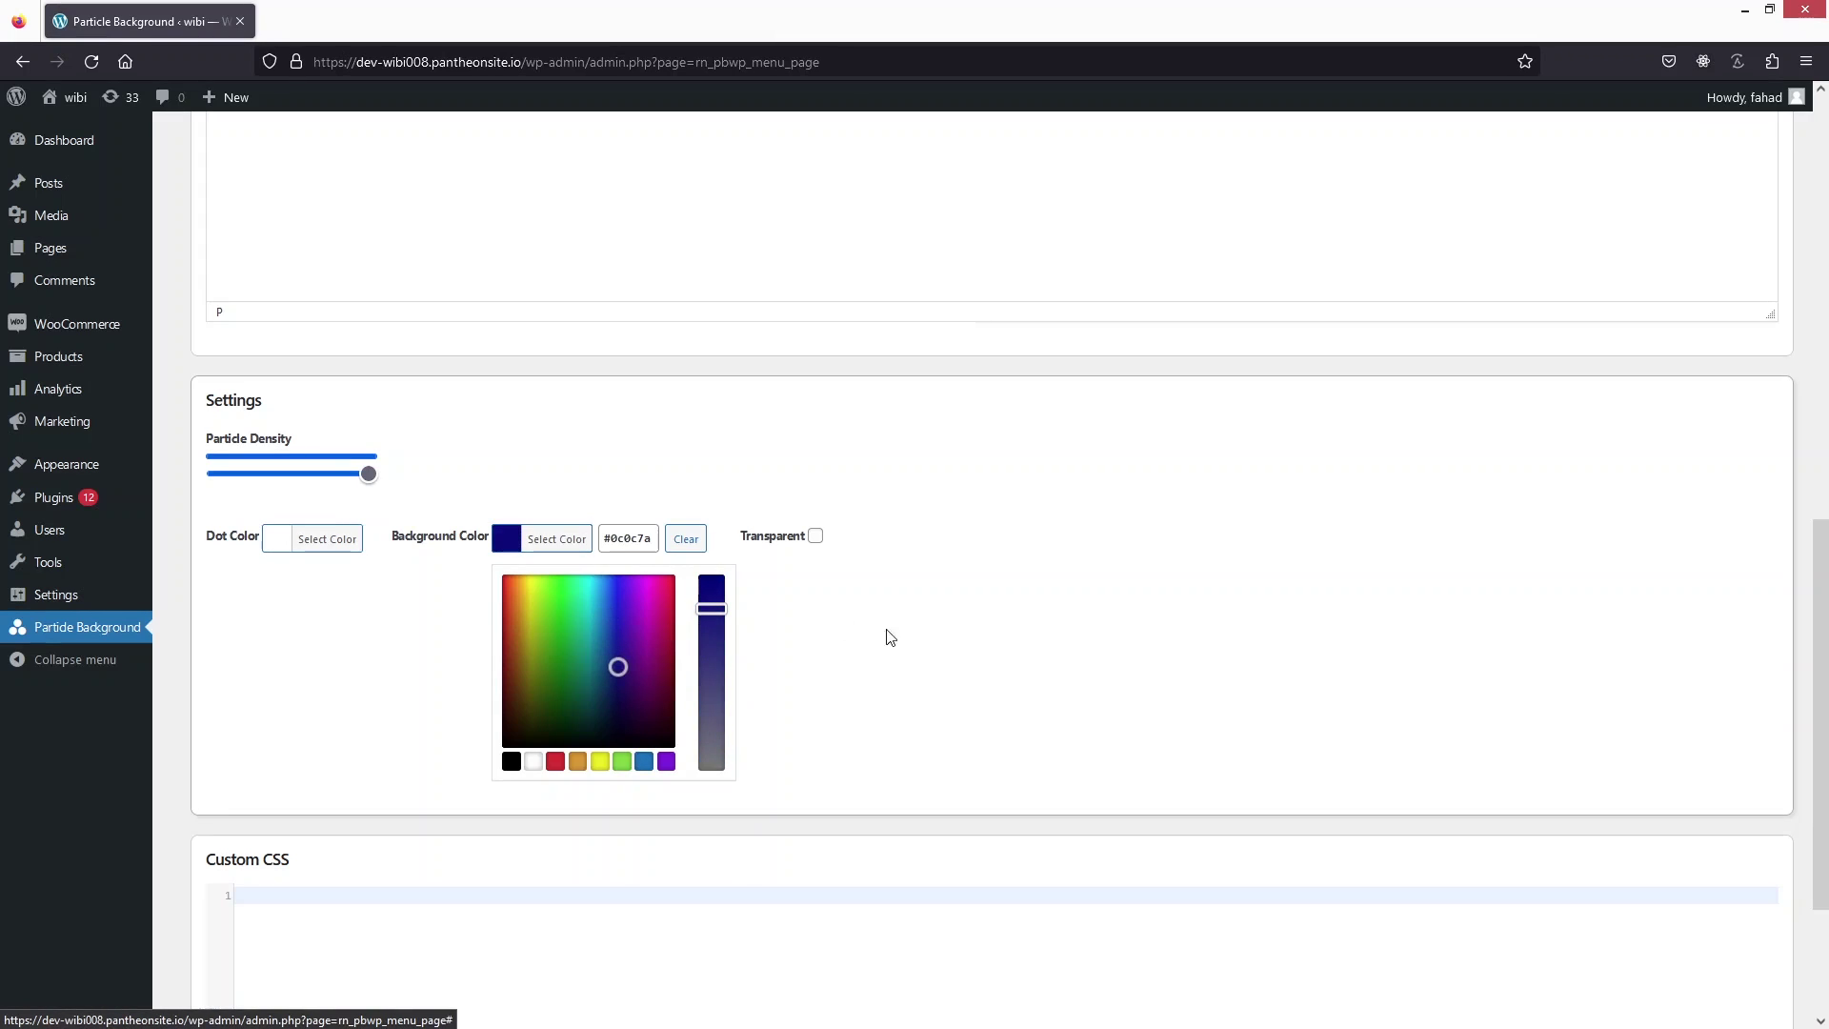
pyautogui.click(1025, 625)
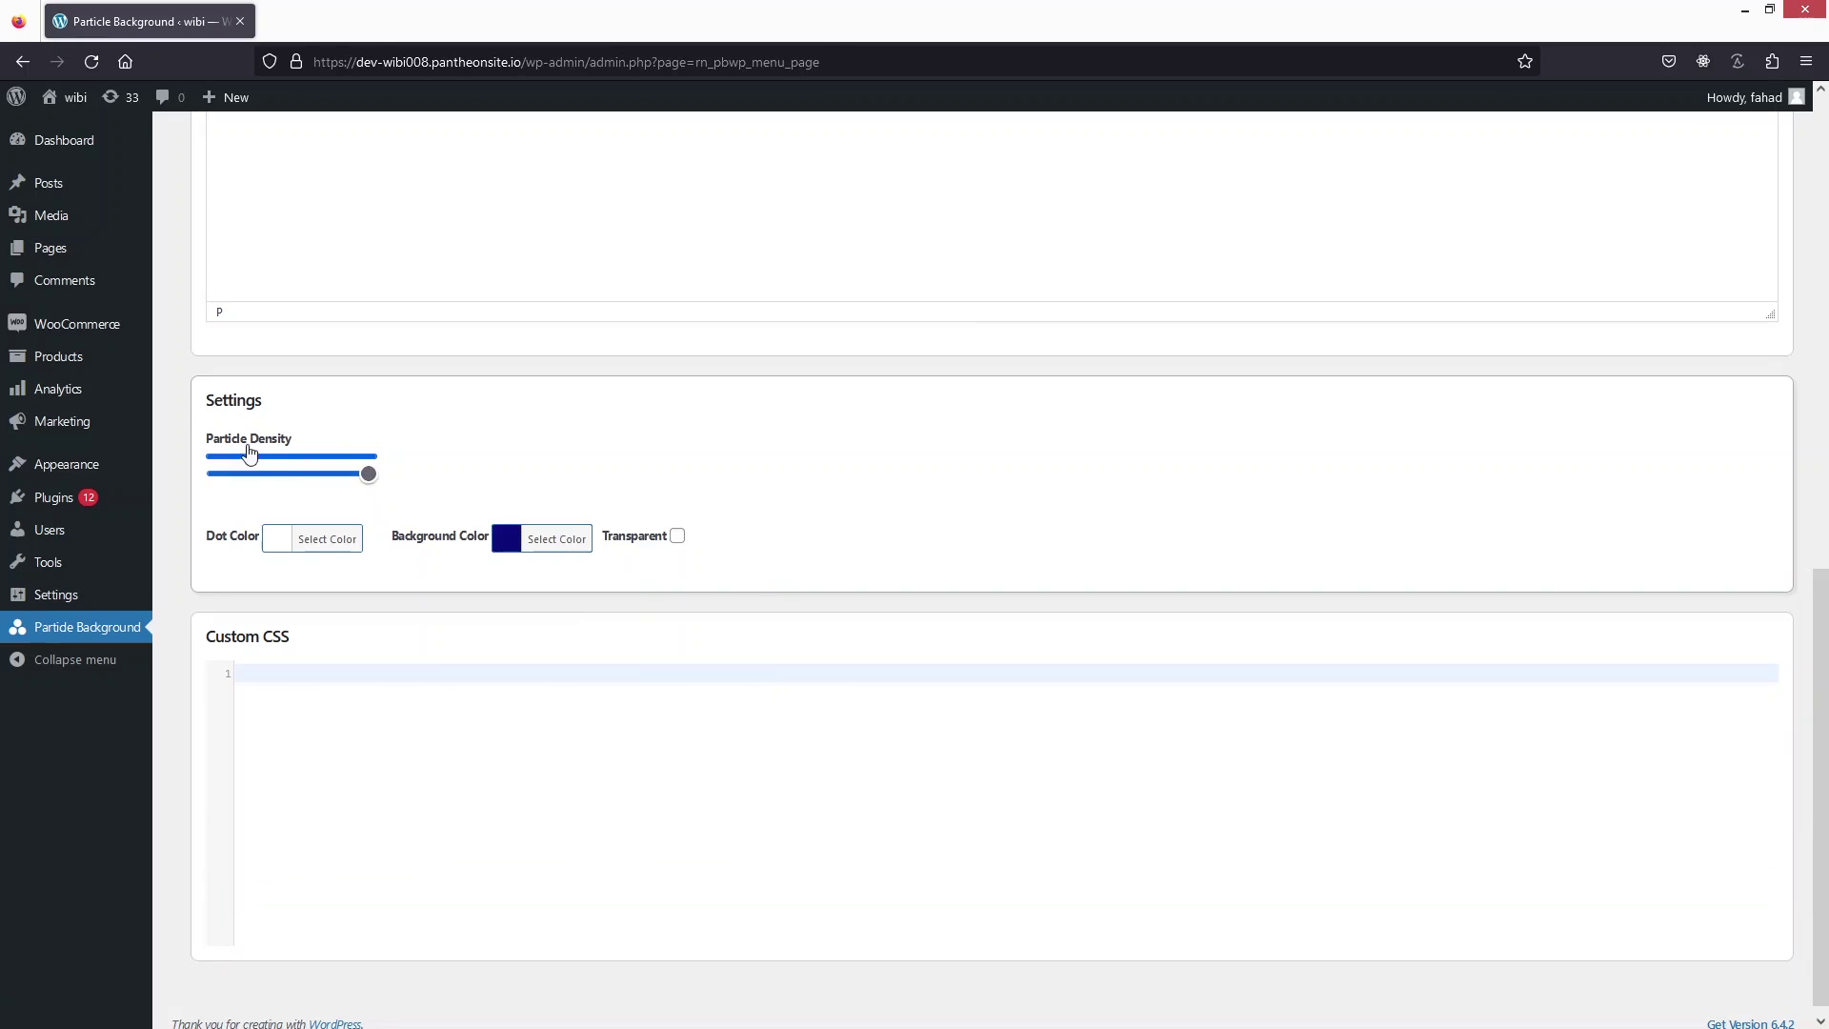
# Step: Lower the Particle Density slider to 36%
pyautogui.moveTo(373, 481); pyautogui.dragTo(273, 490)
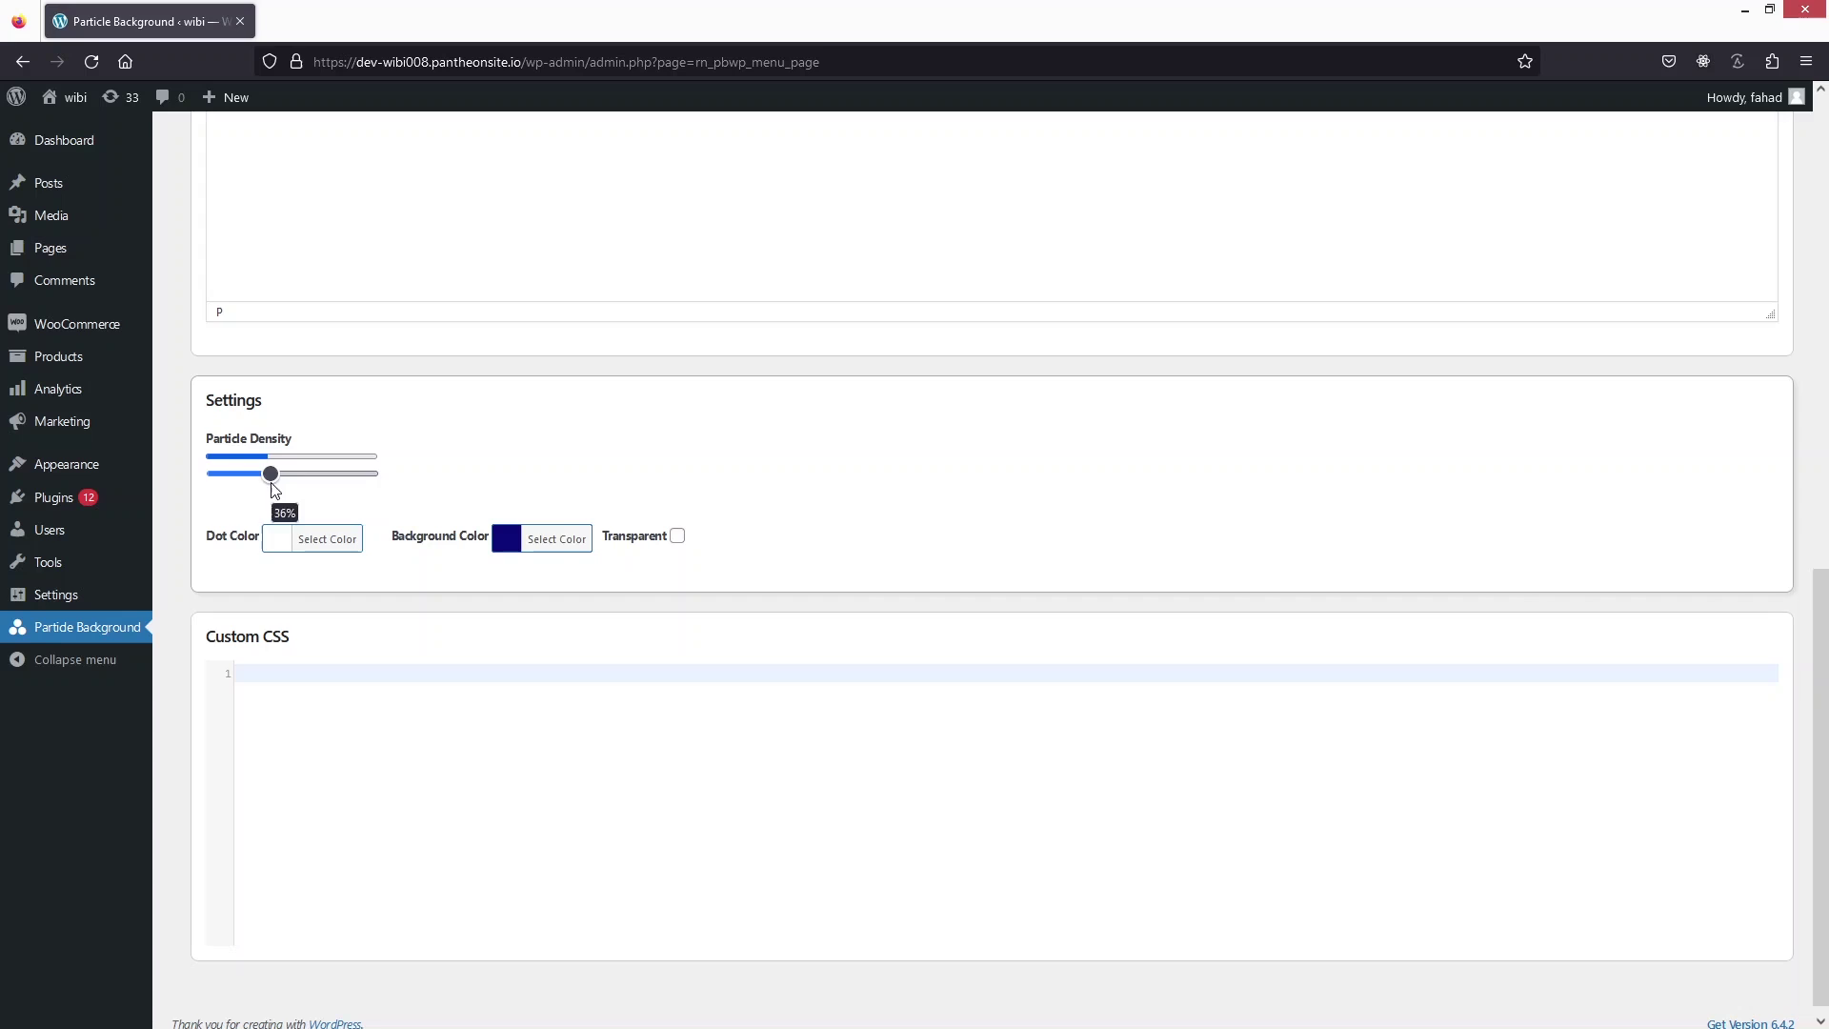
pyautogui.scroll(-1, 523, 562)
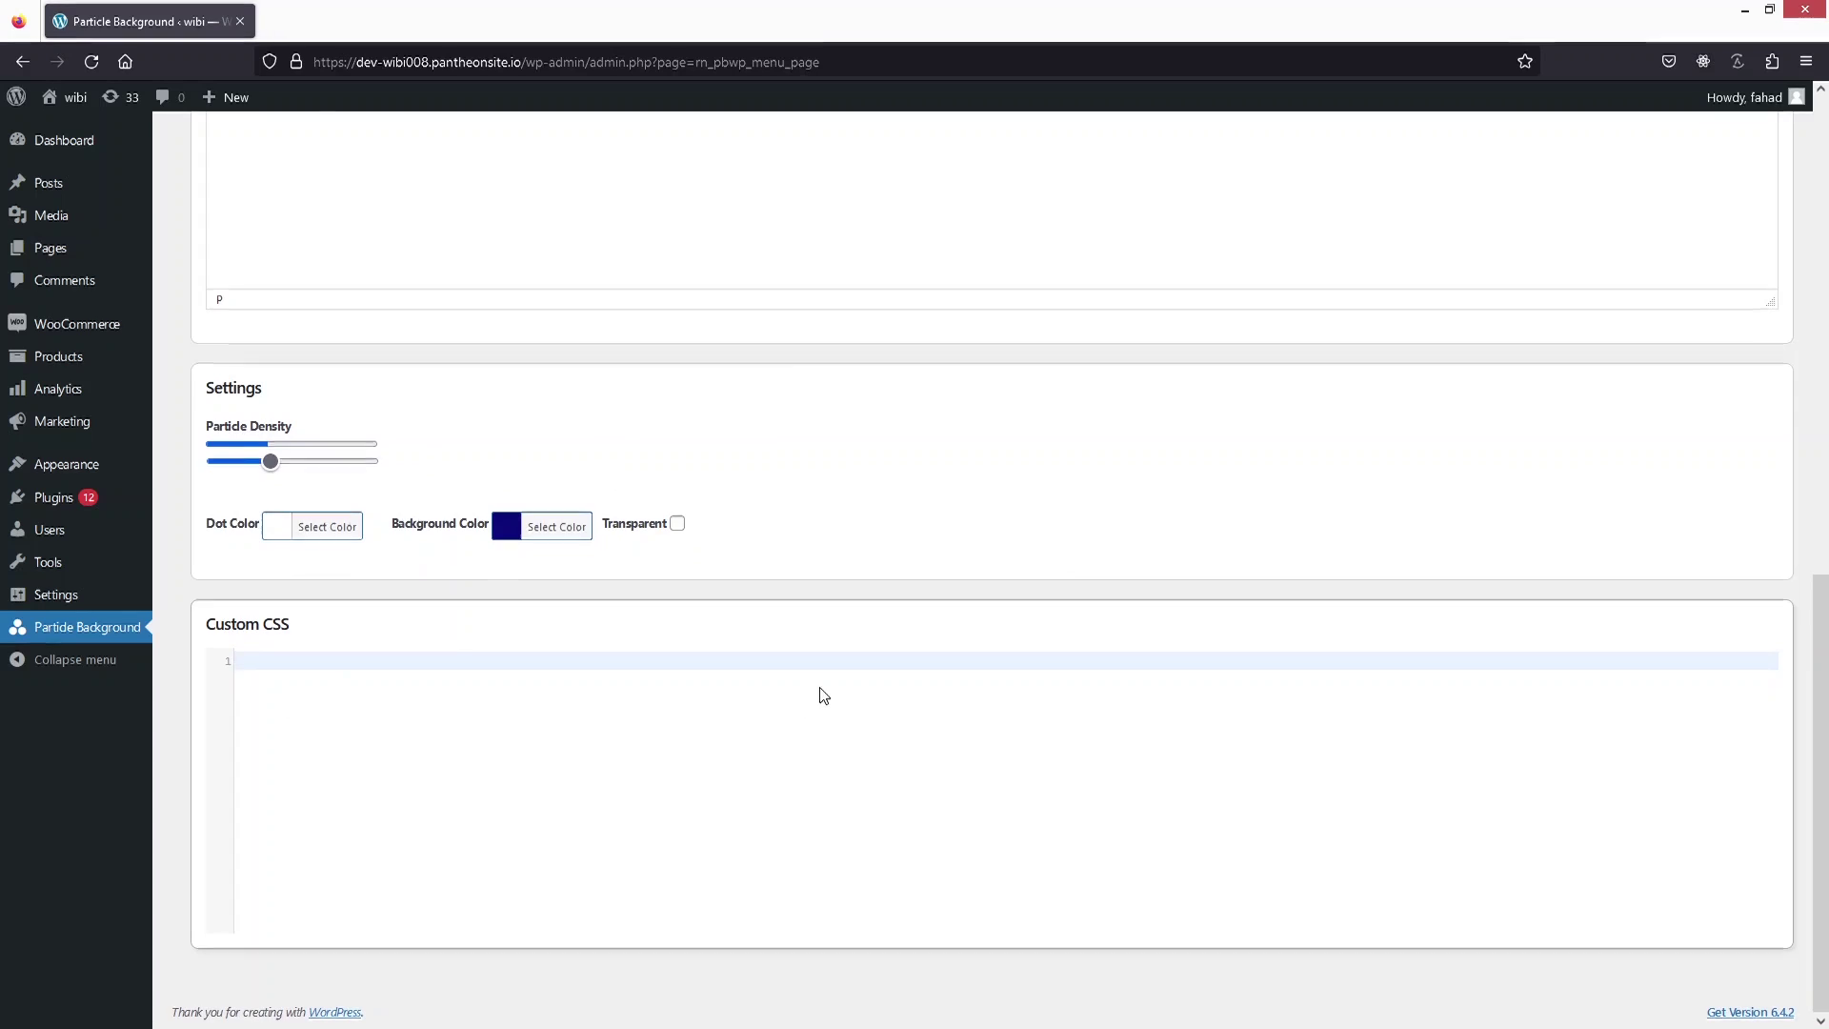
pyautogui.scroll(10, 857, 676)
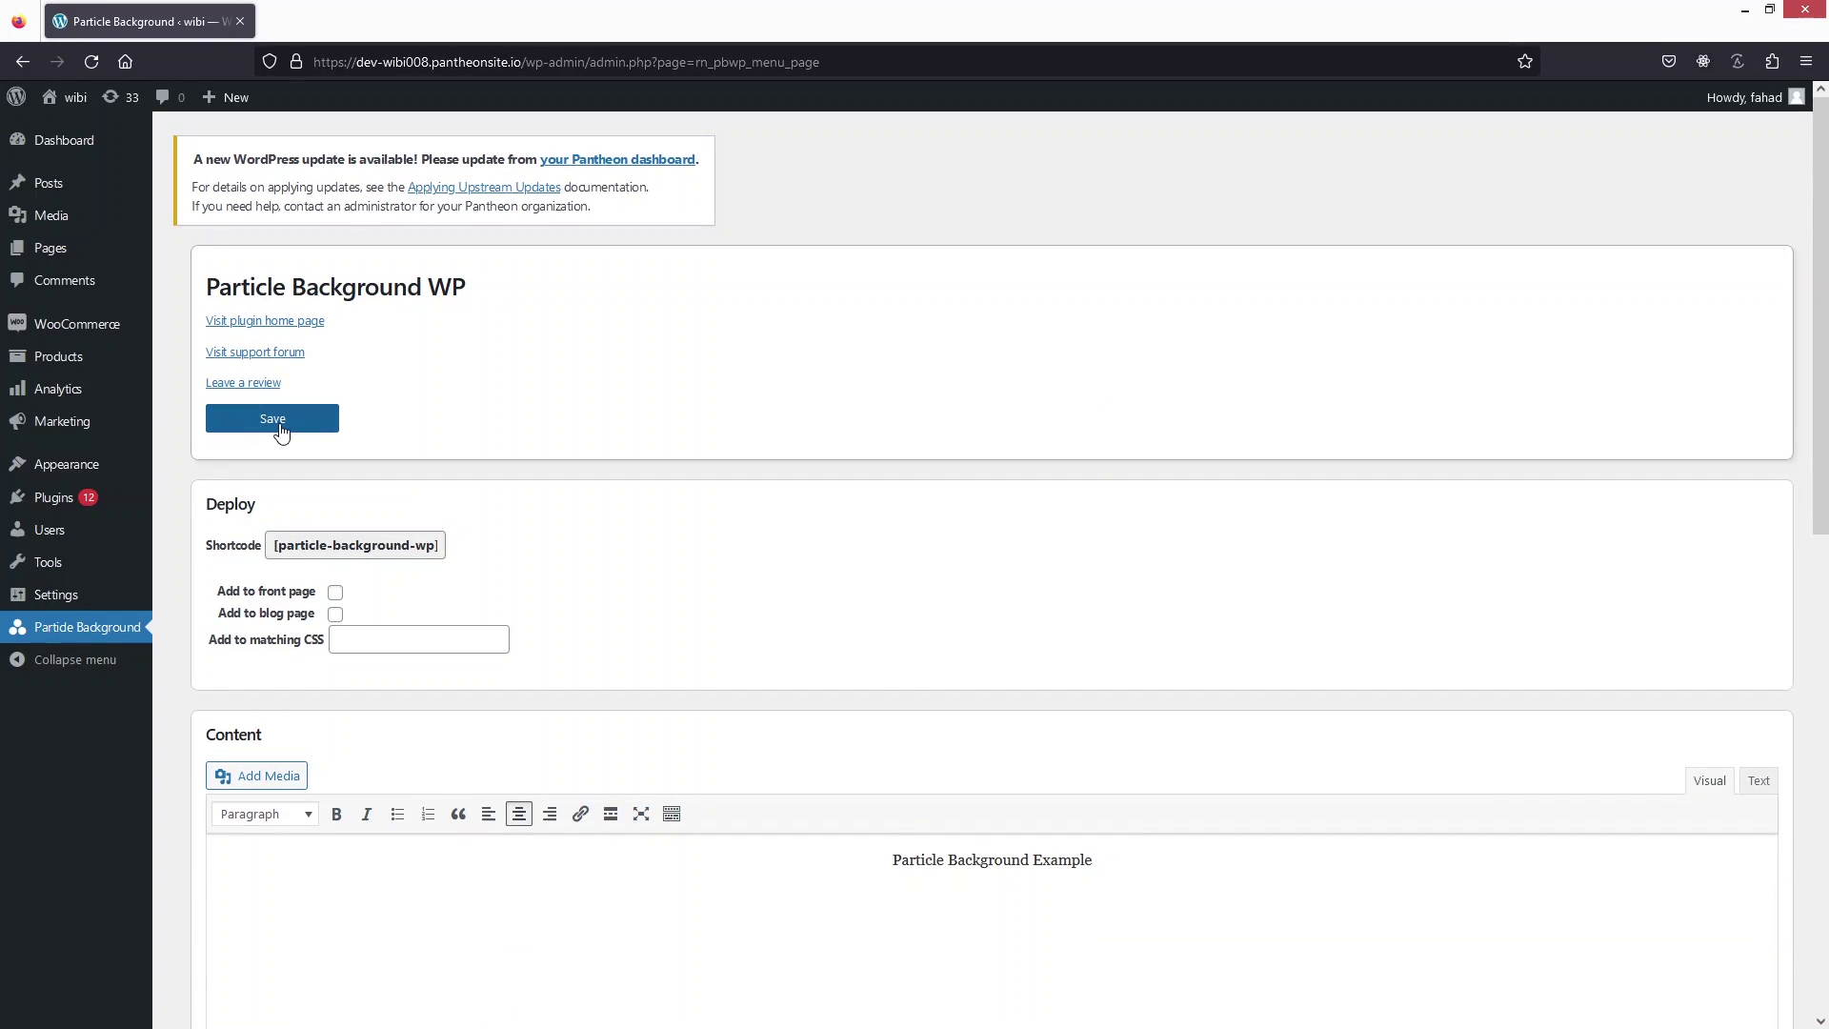
# Step: Save the Particle Background settings and select the [particle-background-wp] shortcode in the Deploy section
pyautogui.click(282, 428)
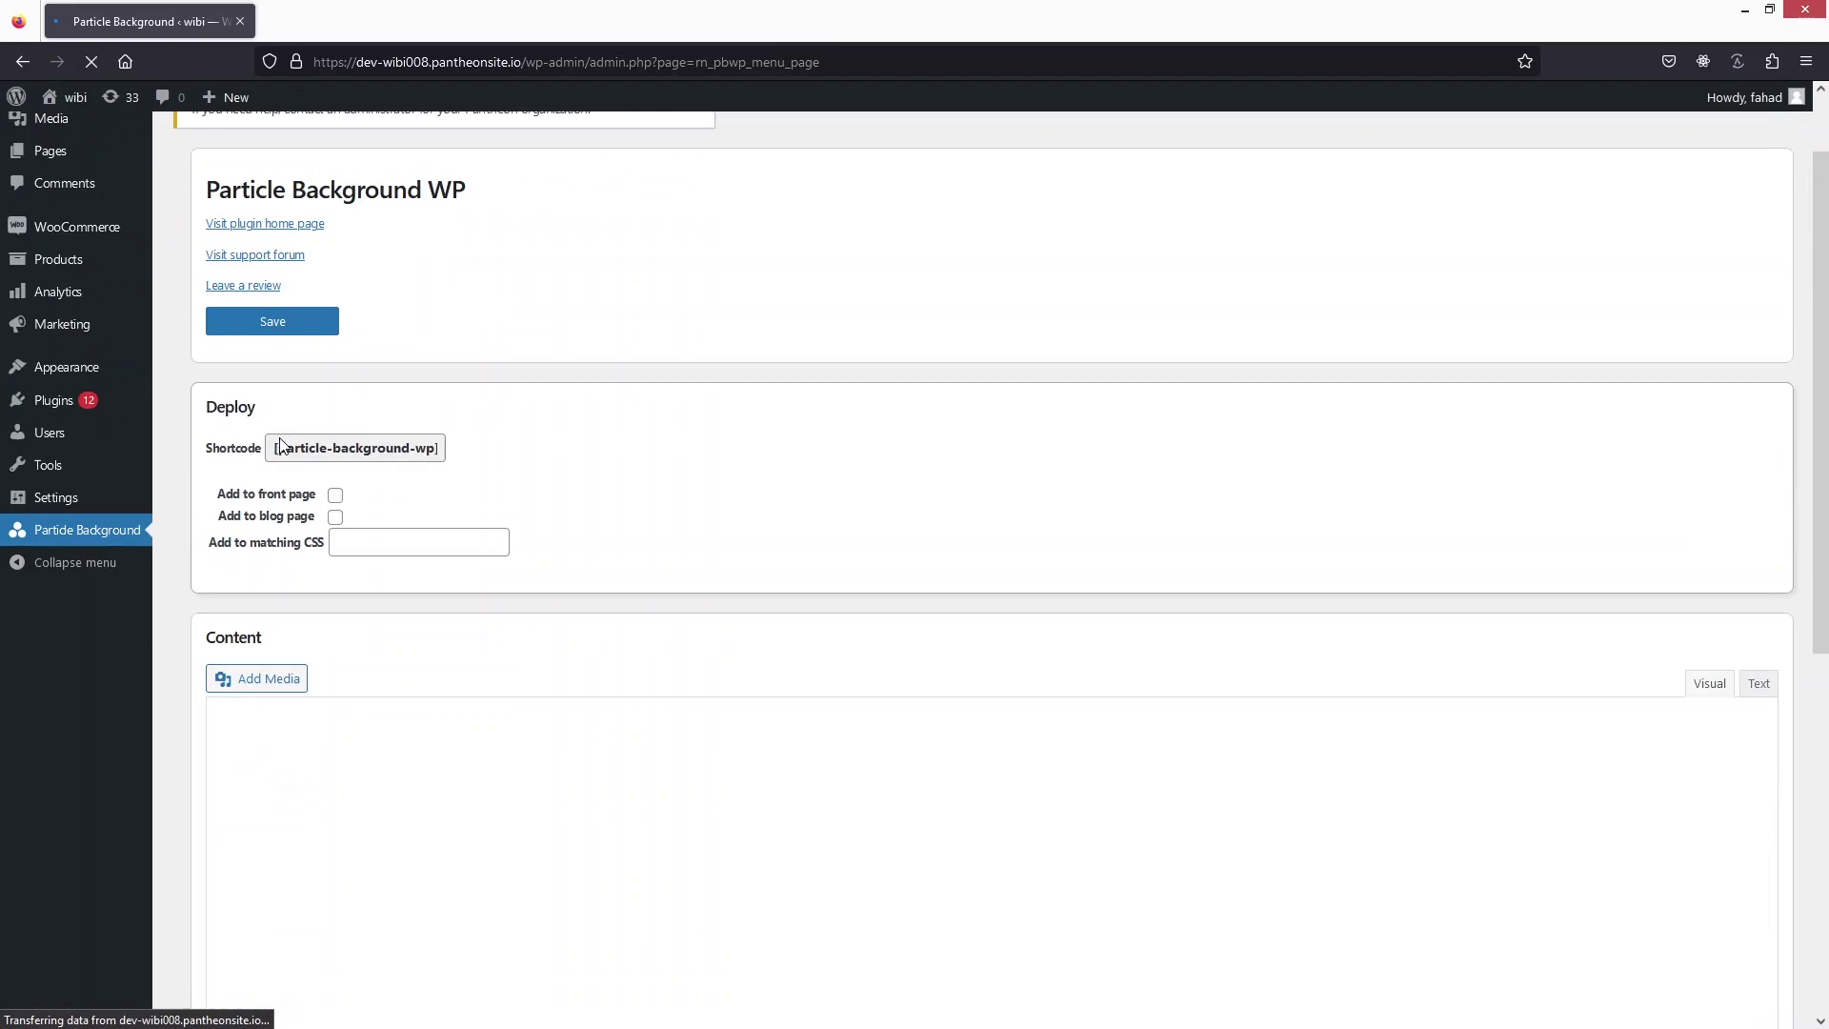
pyautogui.moveTo(269, 450); pyautogui.dragTo(447, 453)
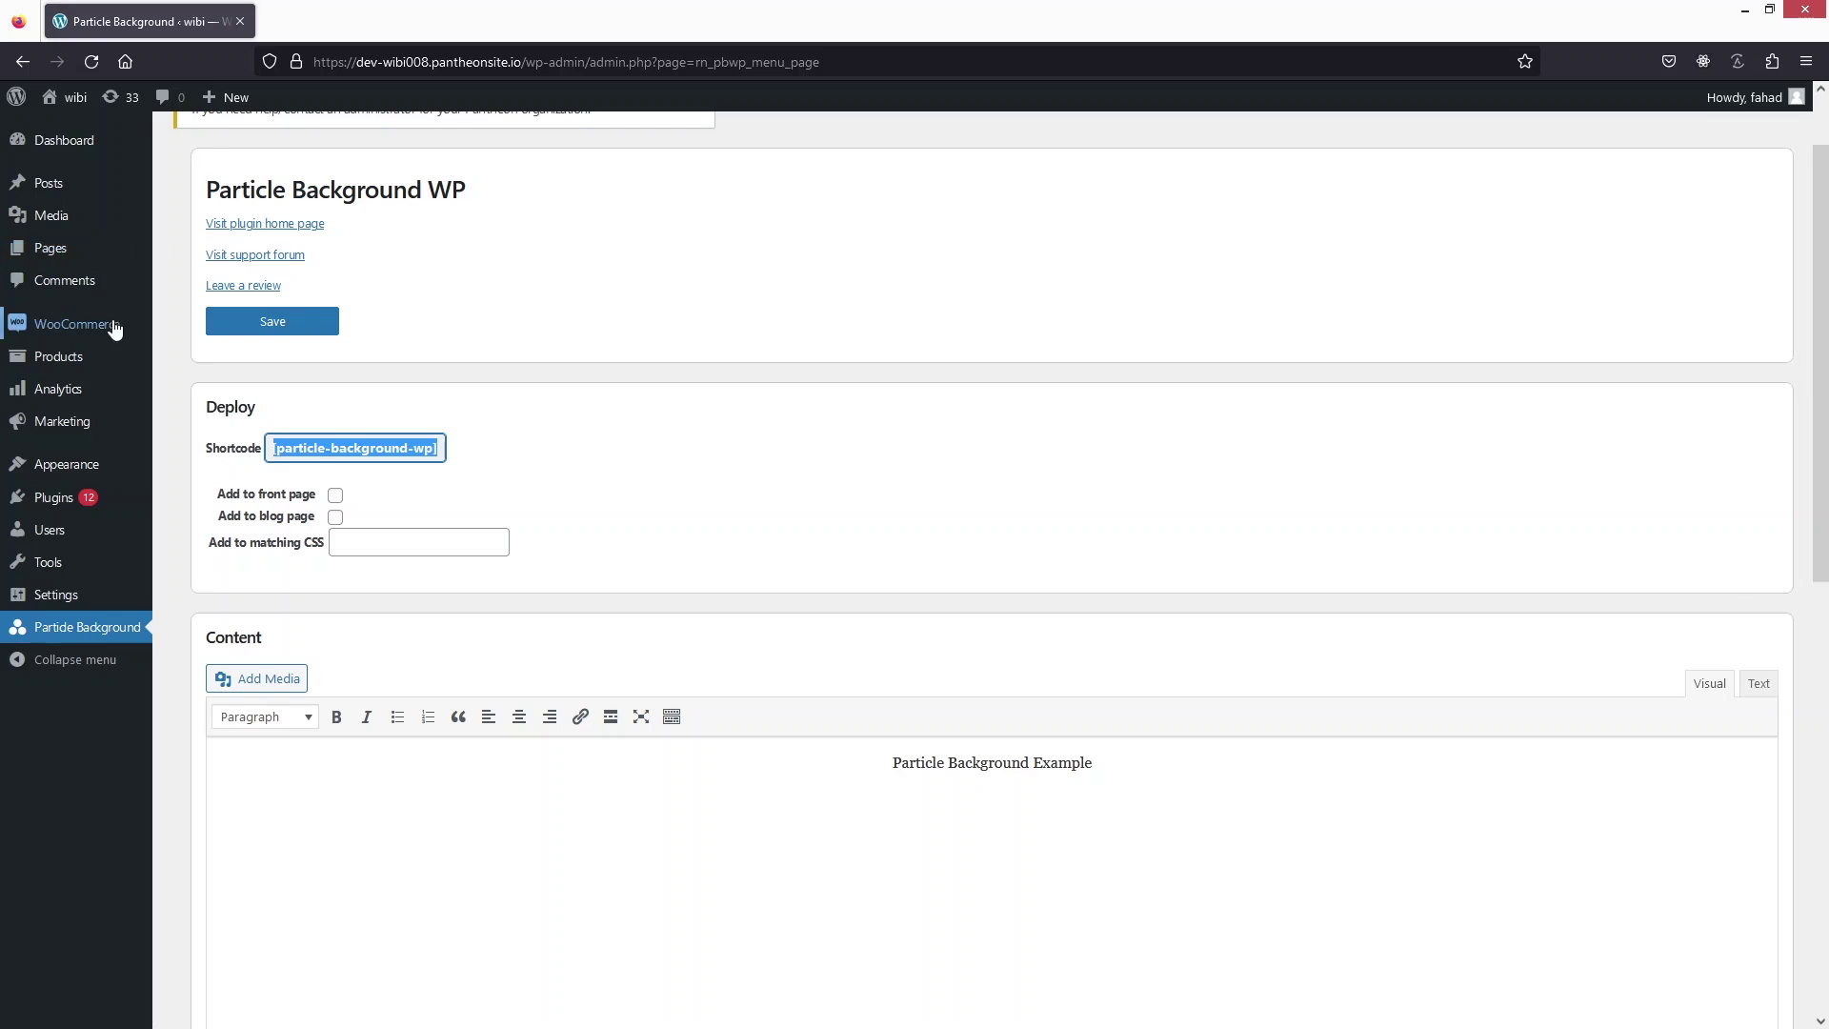
# Step: Open two new page editors in separate browser tabs and switch to the first
pyautogui.moveTo(95, 249)
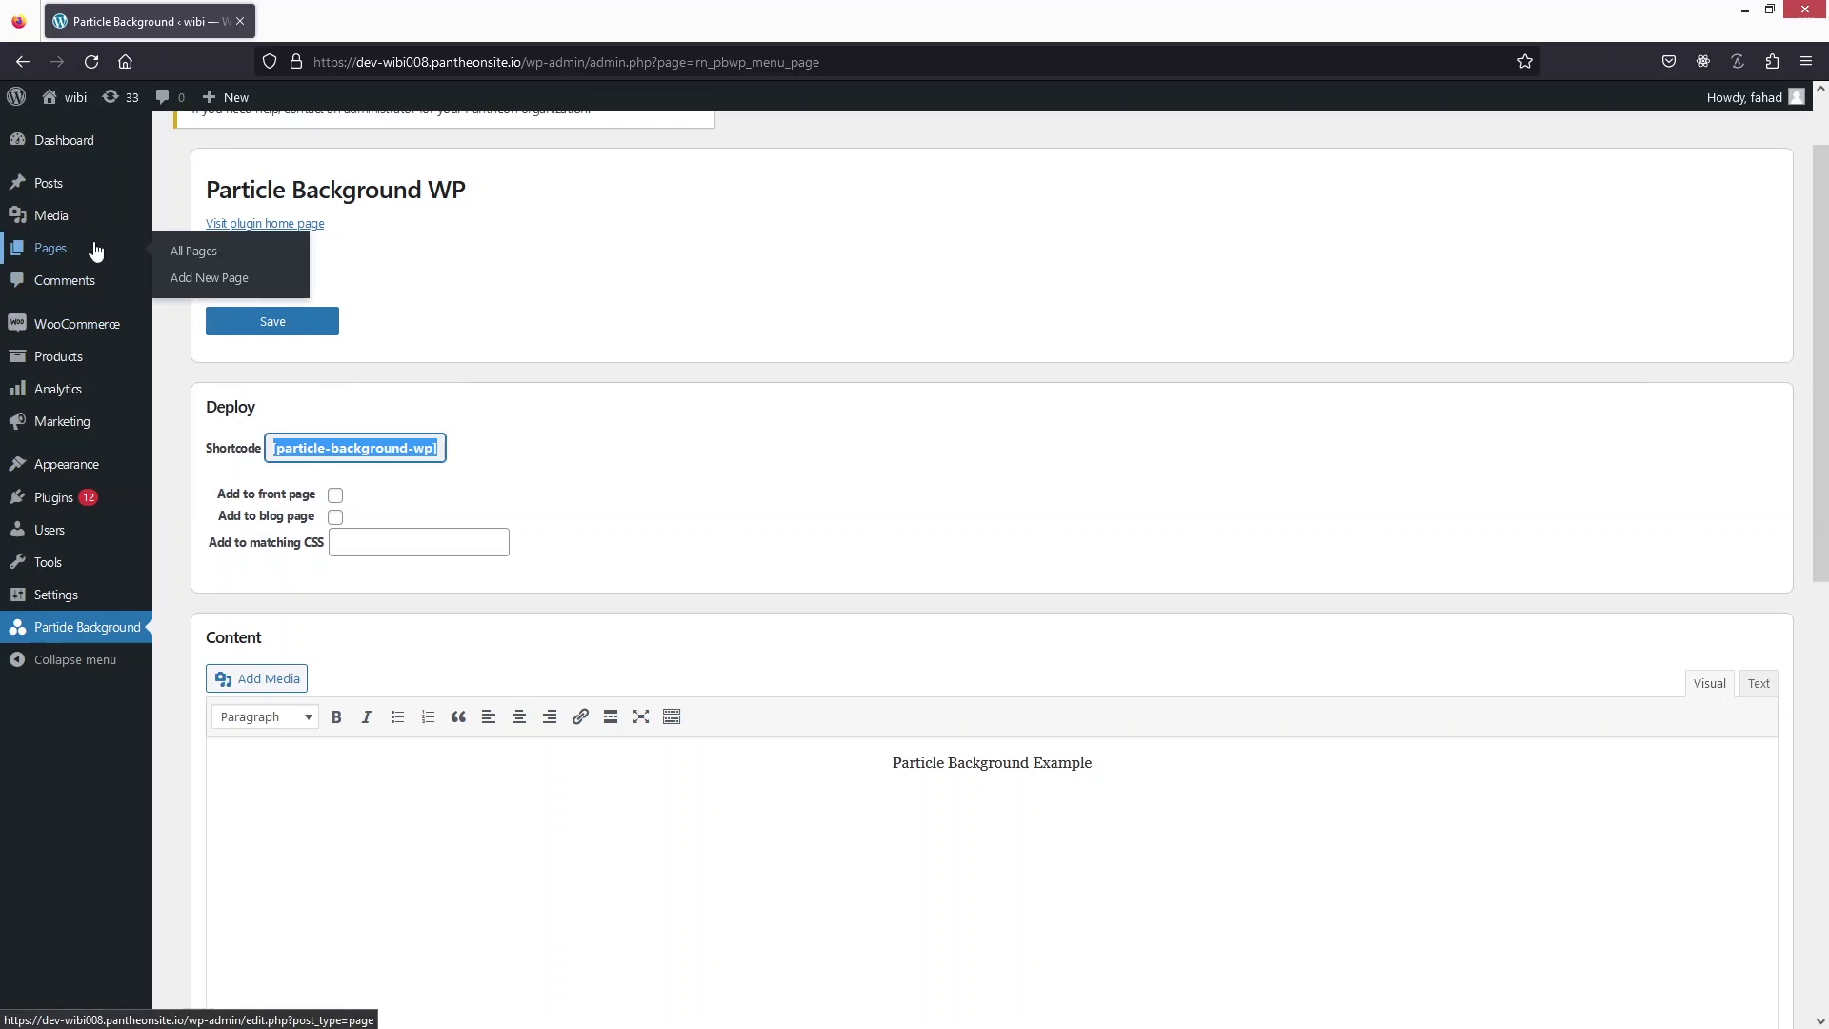
pyautogui.middleClick(198, 279)
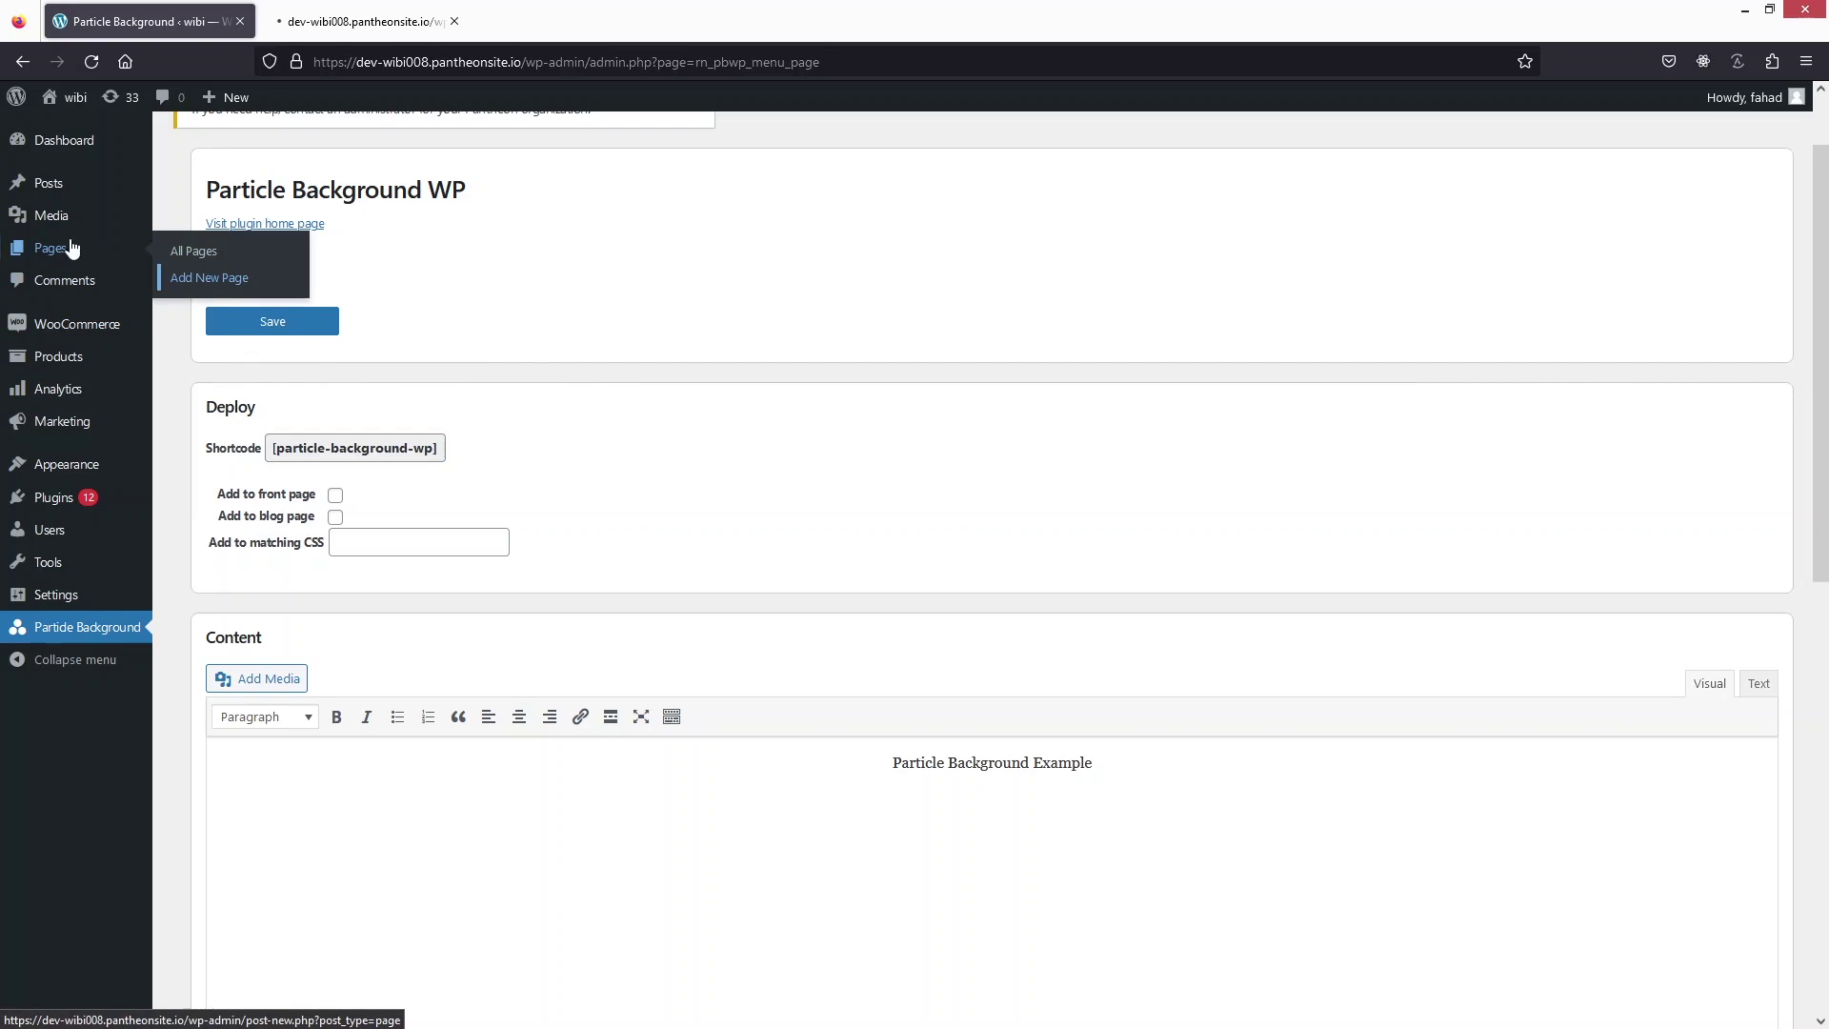
pyautogui.middleClick(202, 278)
pyautogui.click(357, 21)
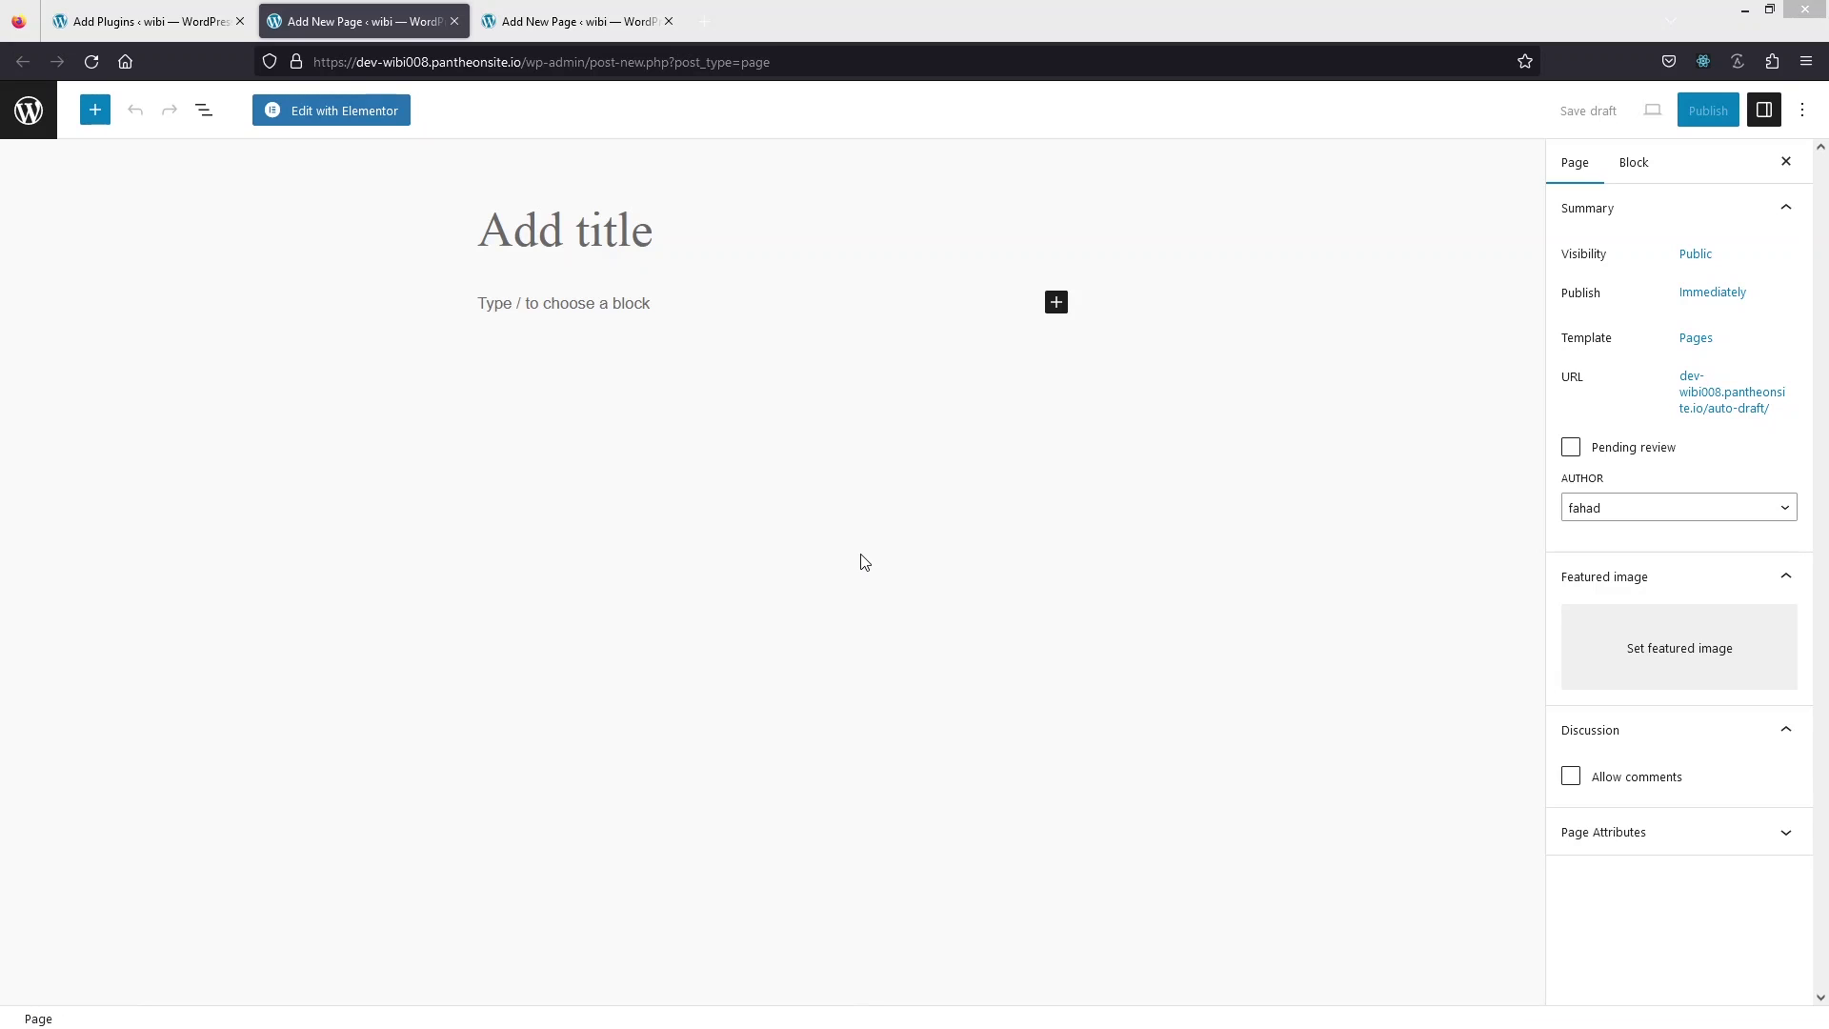
pyautogui.click(590, 23)
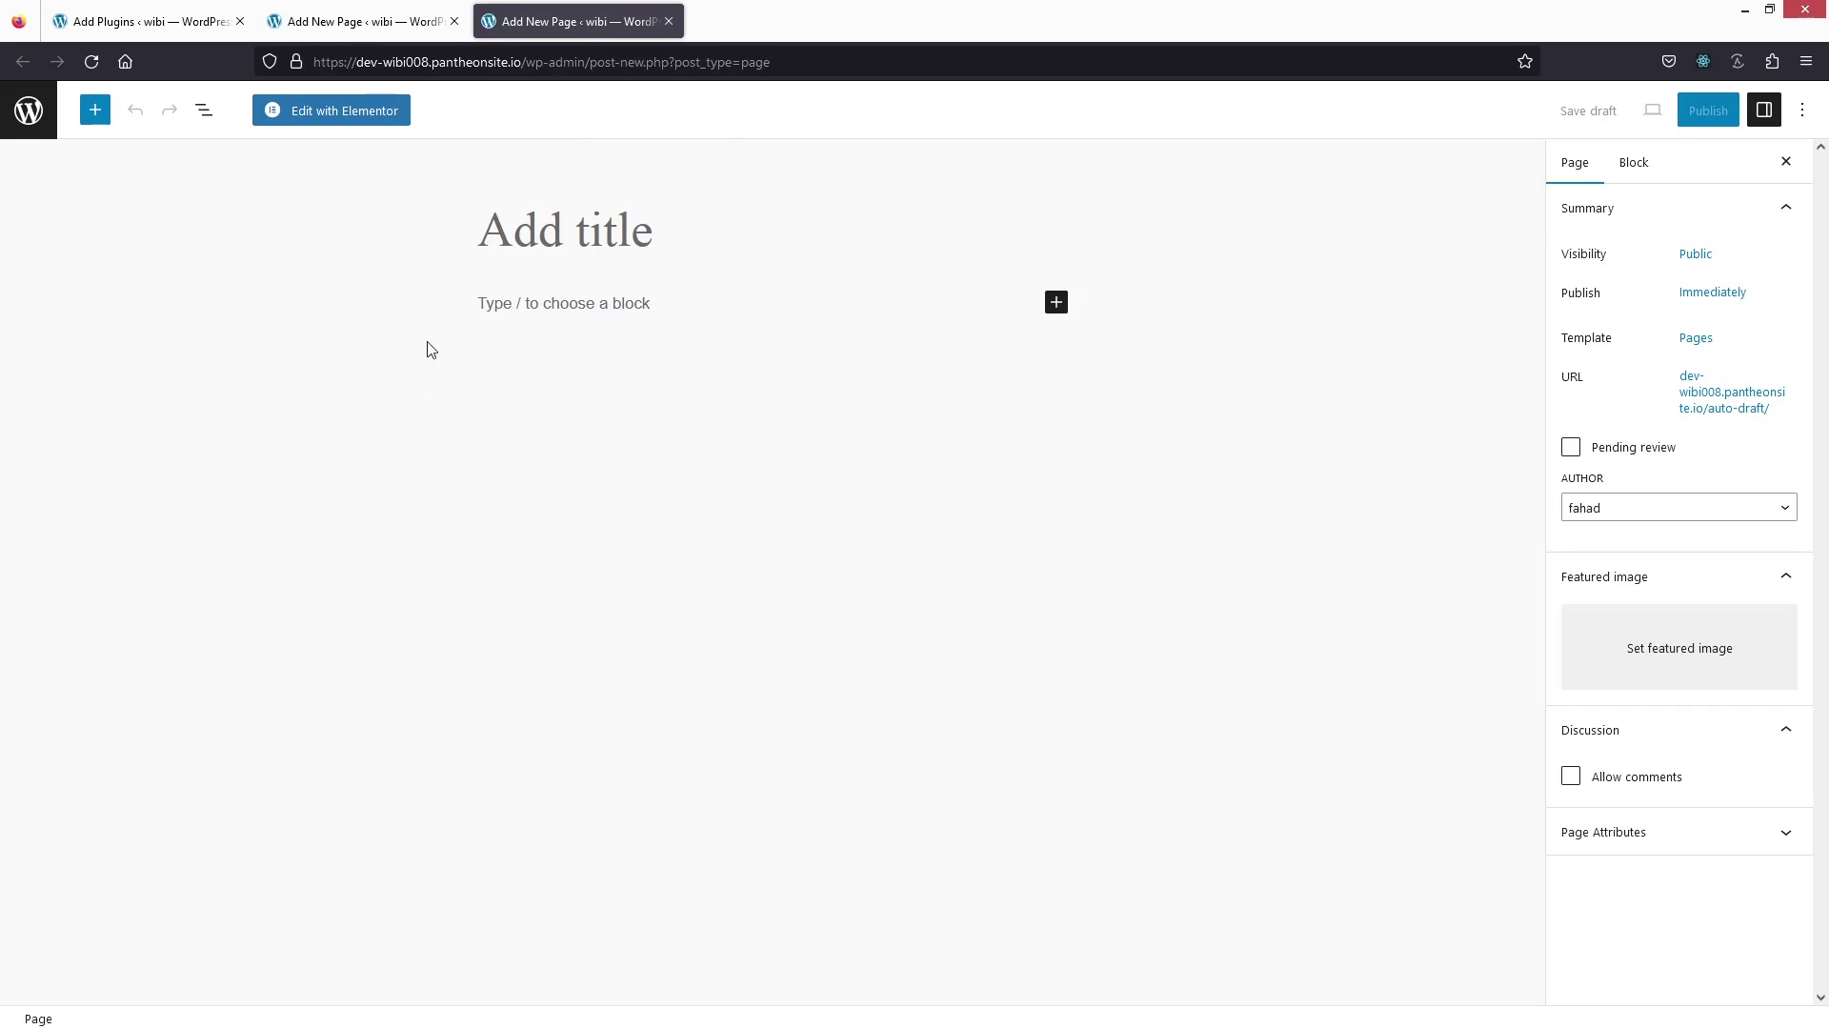
pyautogui.click(367, 25)
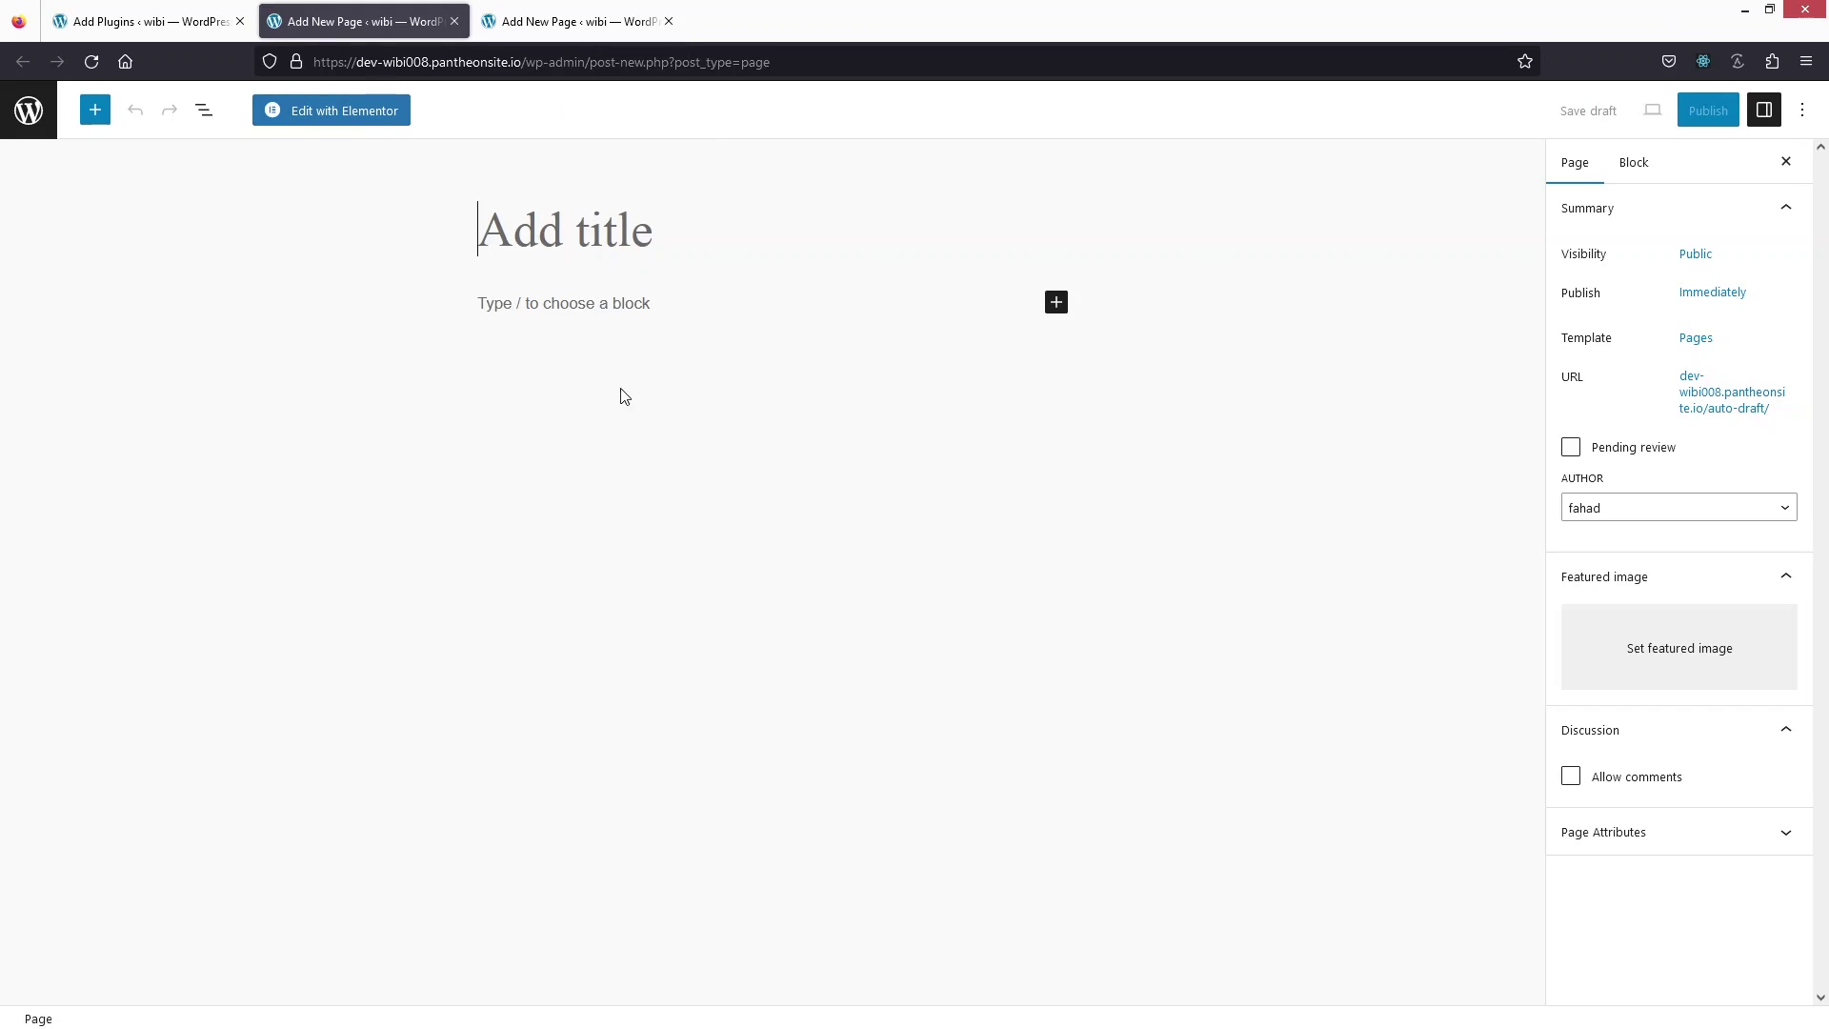
# Step: Add a Shortcode block containing the pasted [particle-background-wp] shortcode
pyautogui.click(1056, 305)
pyautogui.write('short')
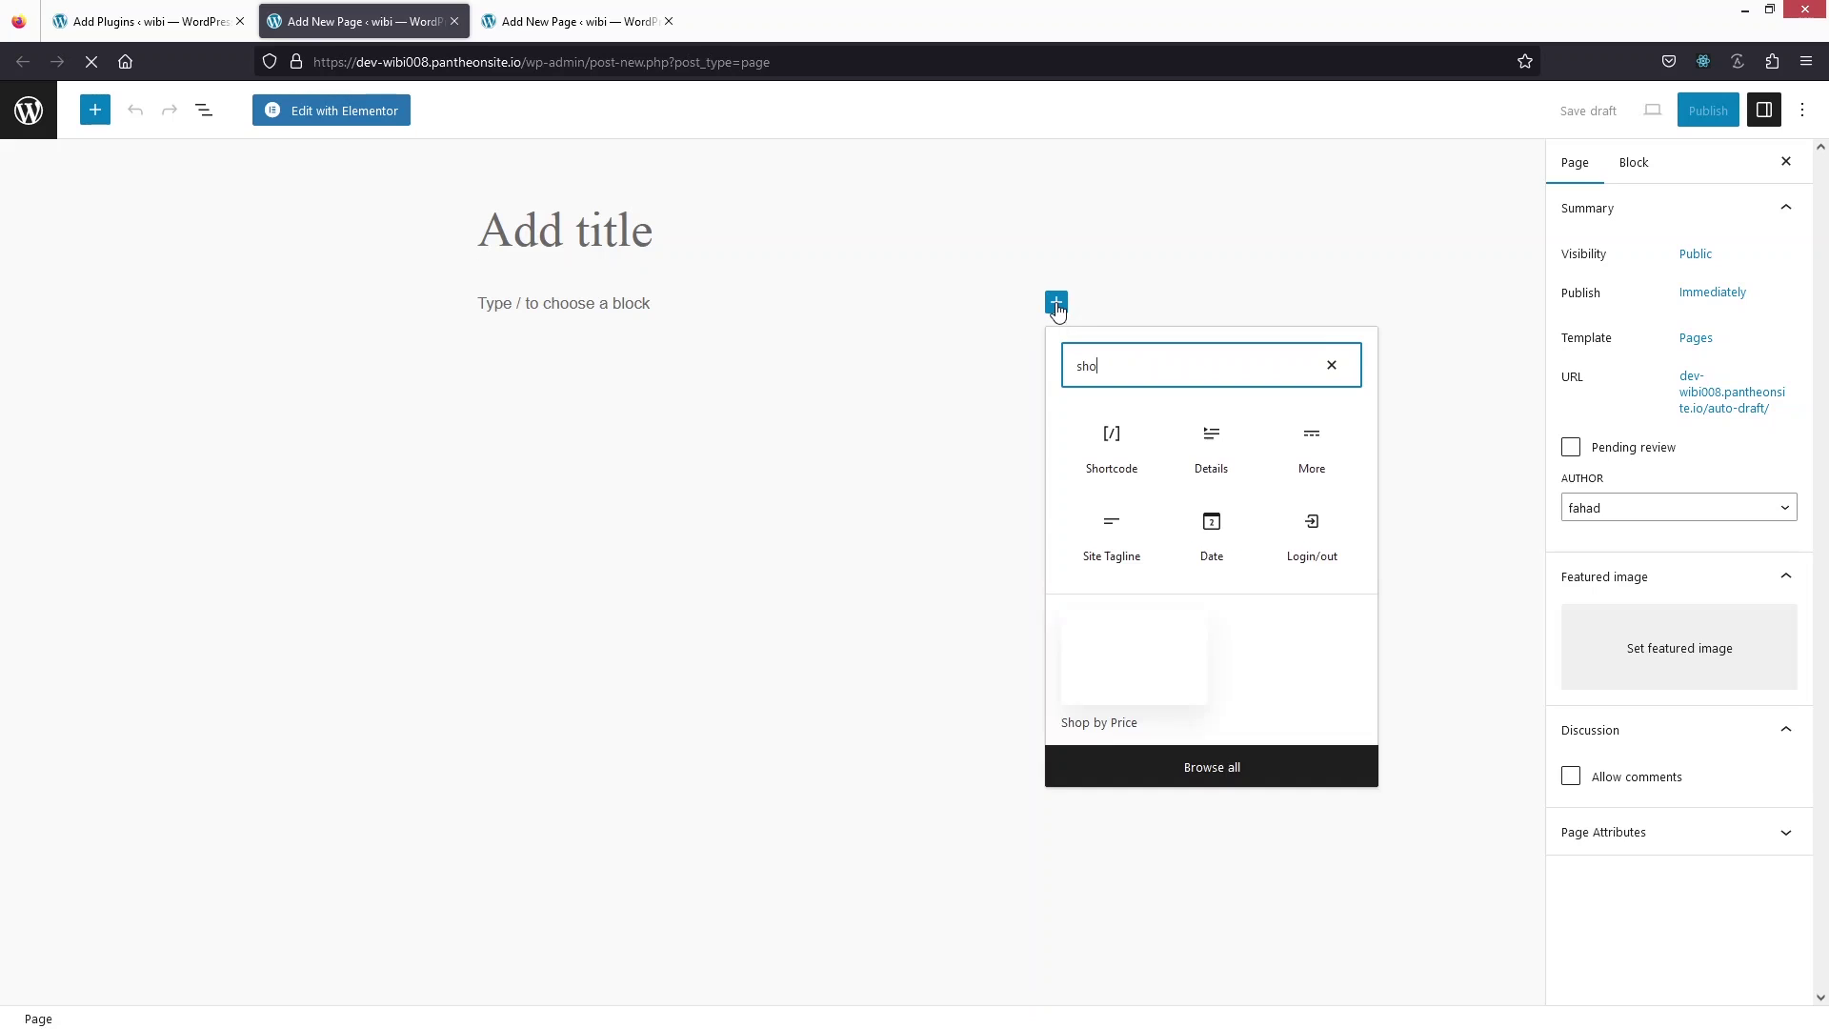
pyautogui.click(1112, 459)
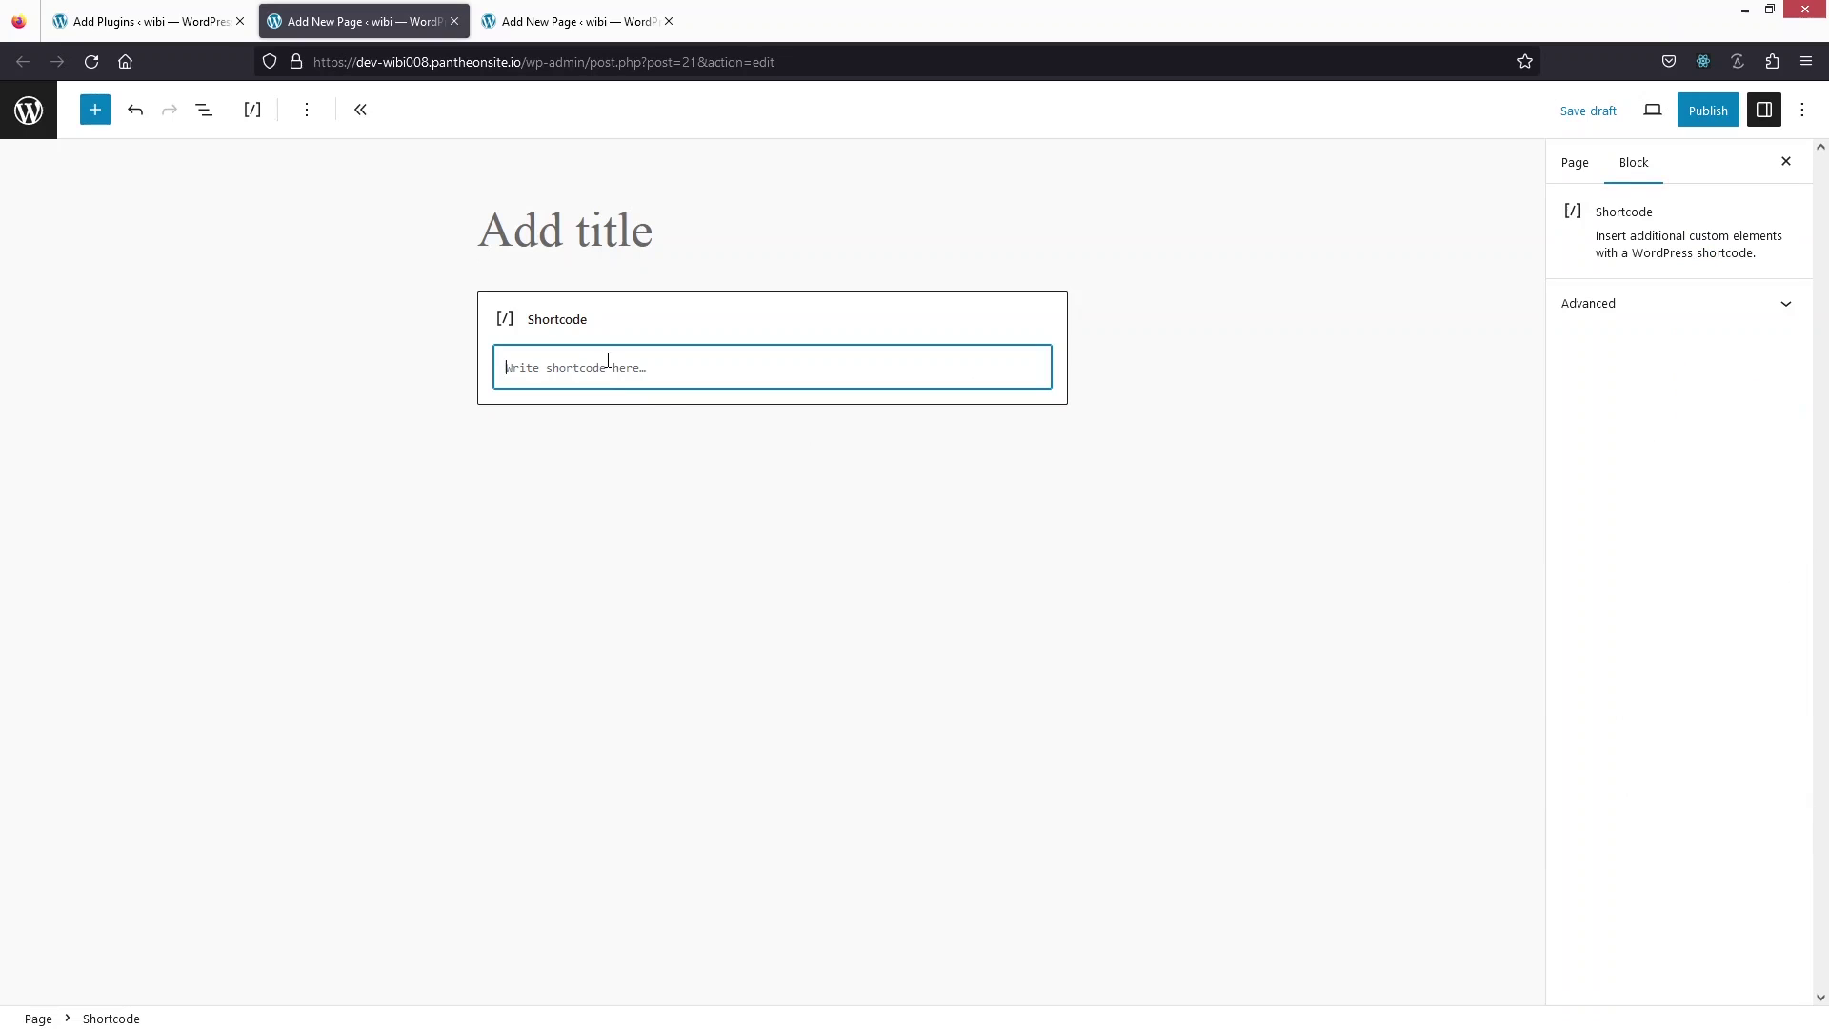
pyautogui.write('[particle-background-wp]')
# Step: Title the page 'Animated Bg', publish it, and open the published page
pyautogui.click(577, 219)
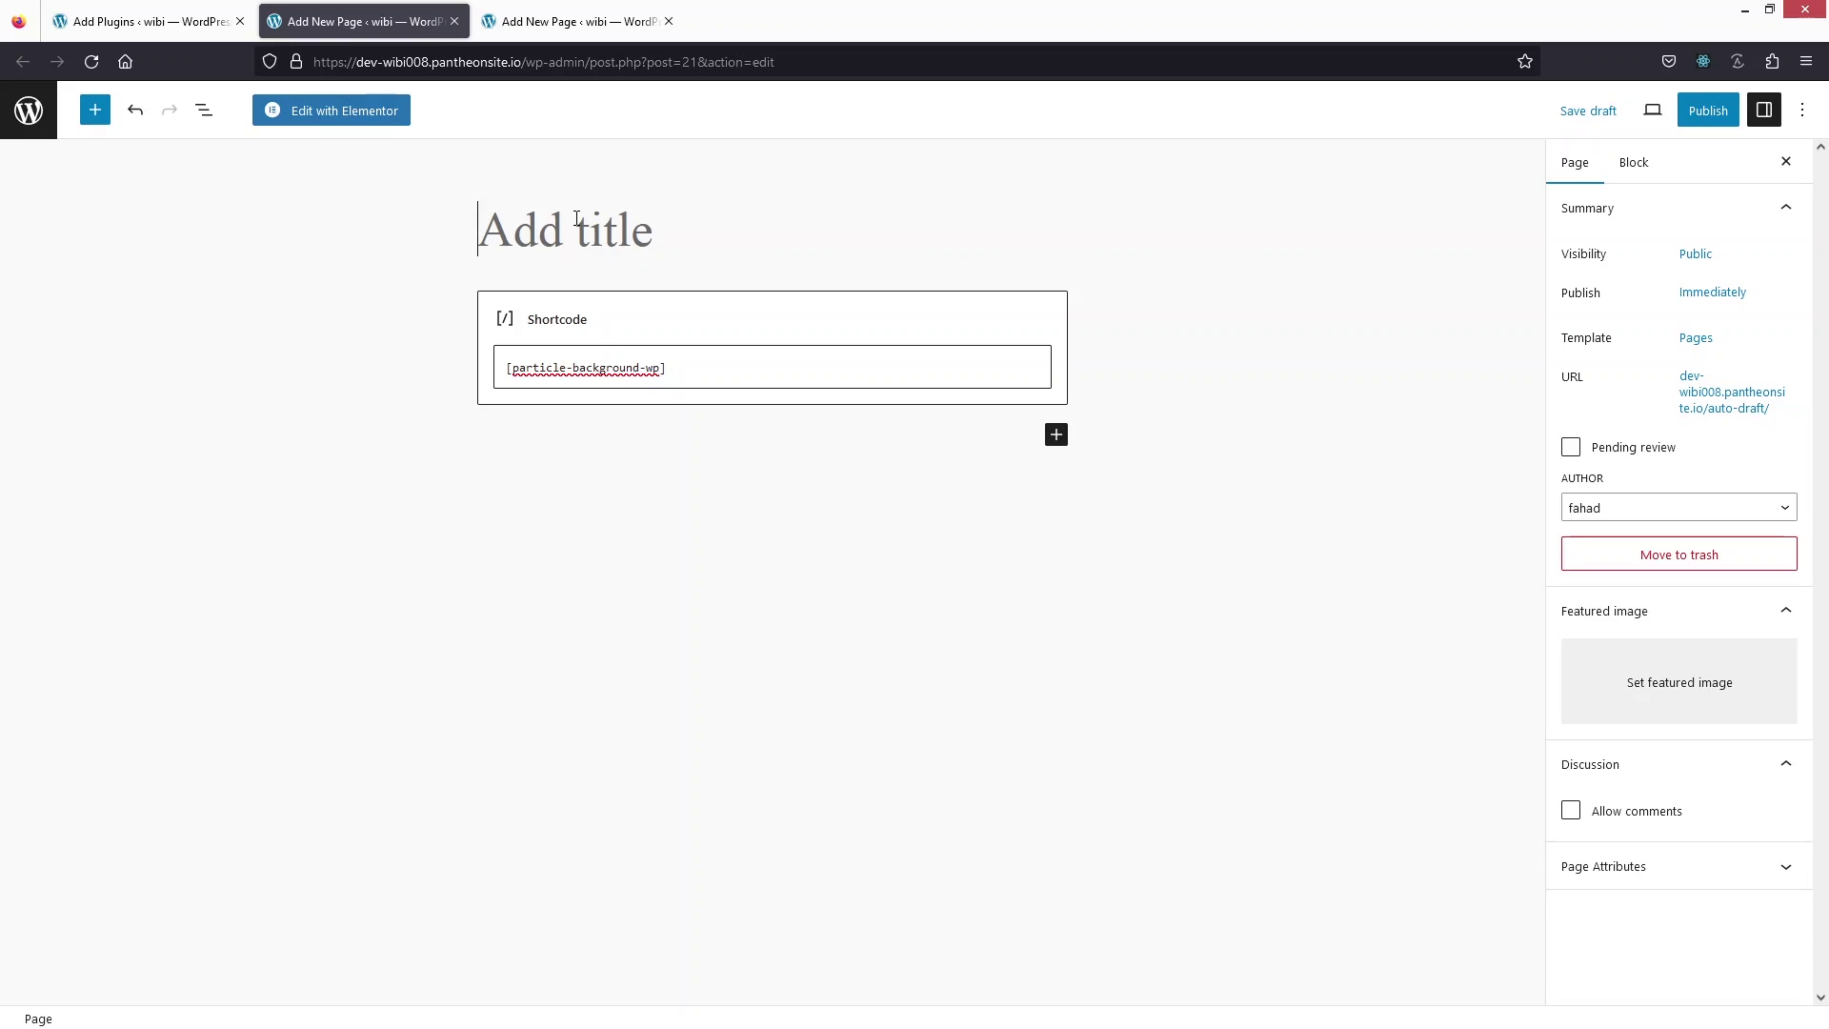
pyautogui.write('Animated Bg')
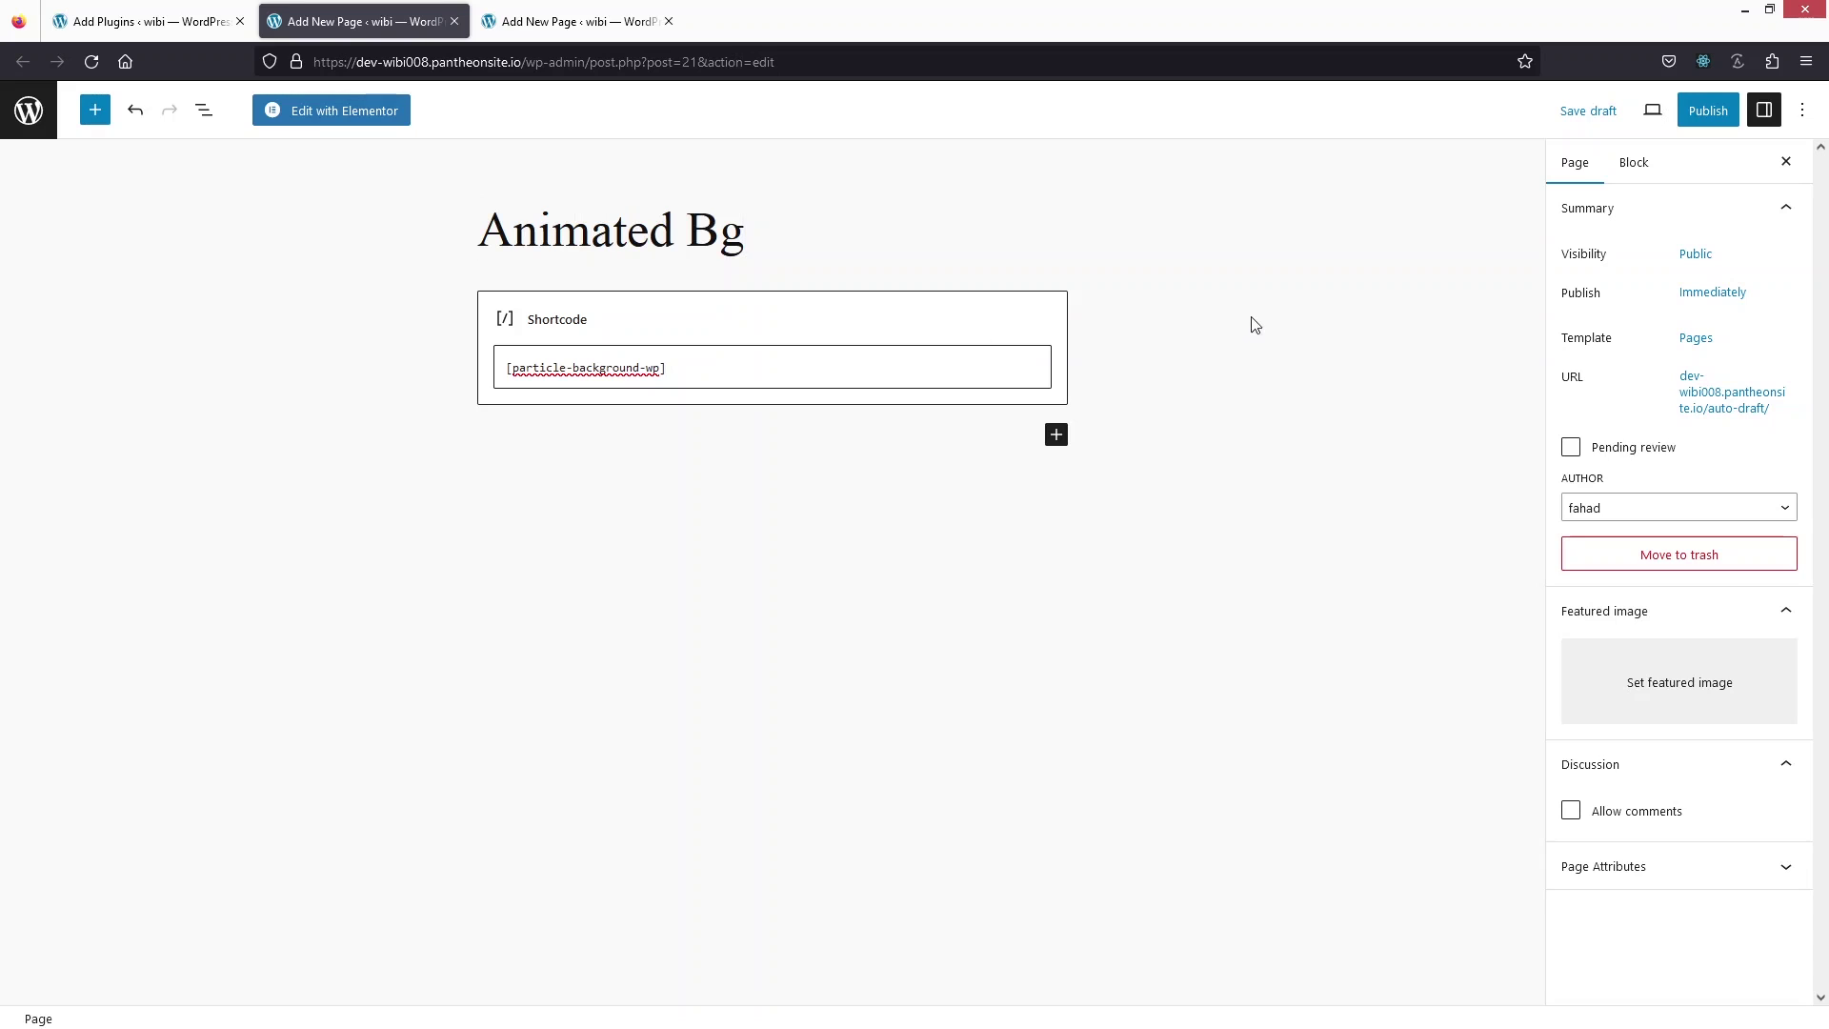
pyautogui.click(1708, 111)
pyautogui.click(1624, 111)
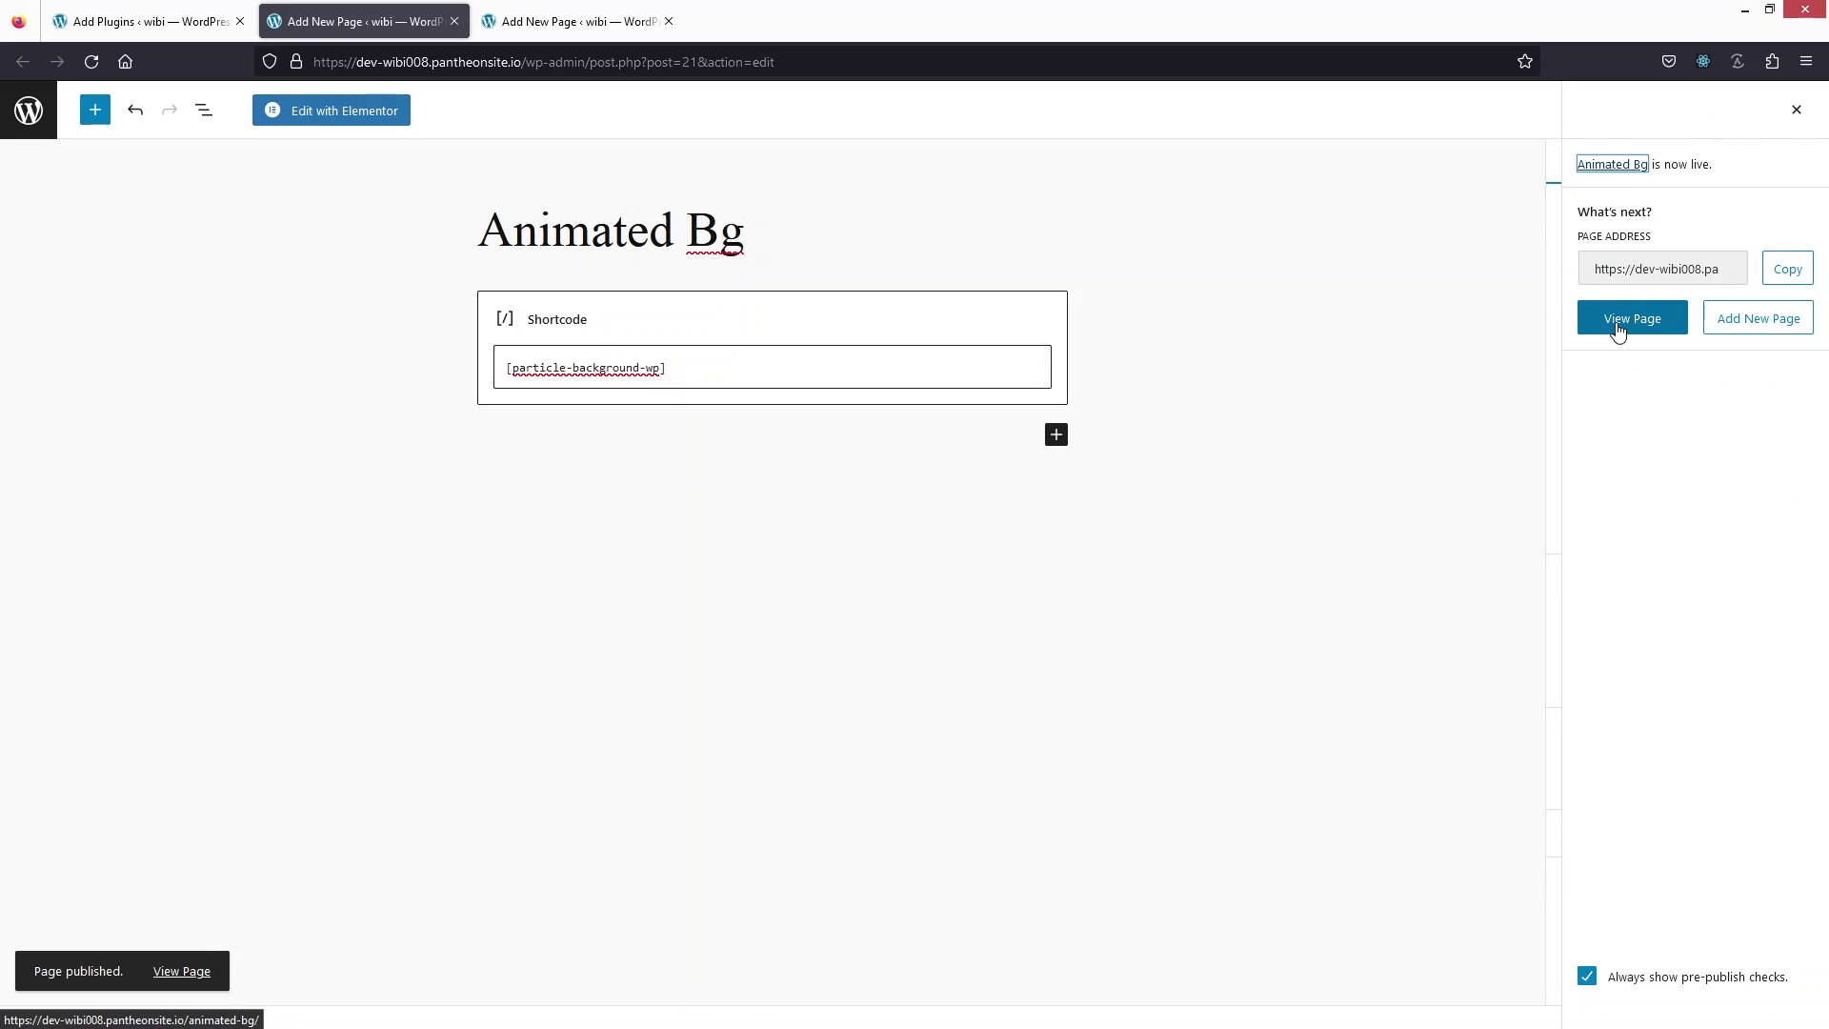
pyautogui.click(1631, 320)
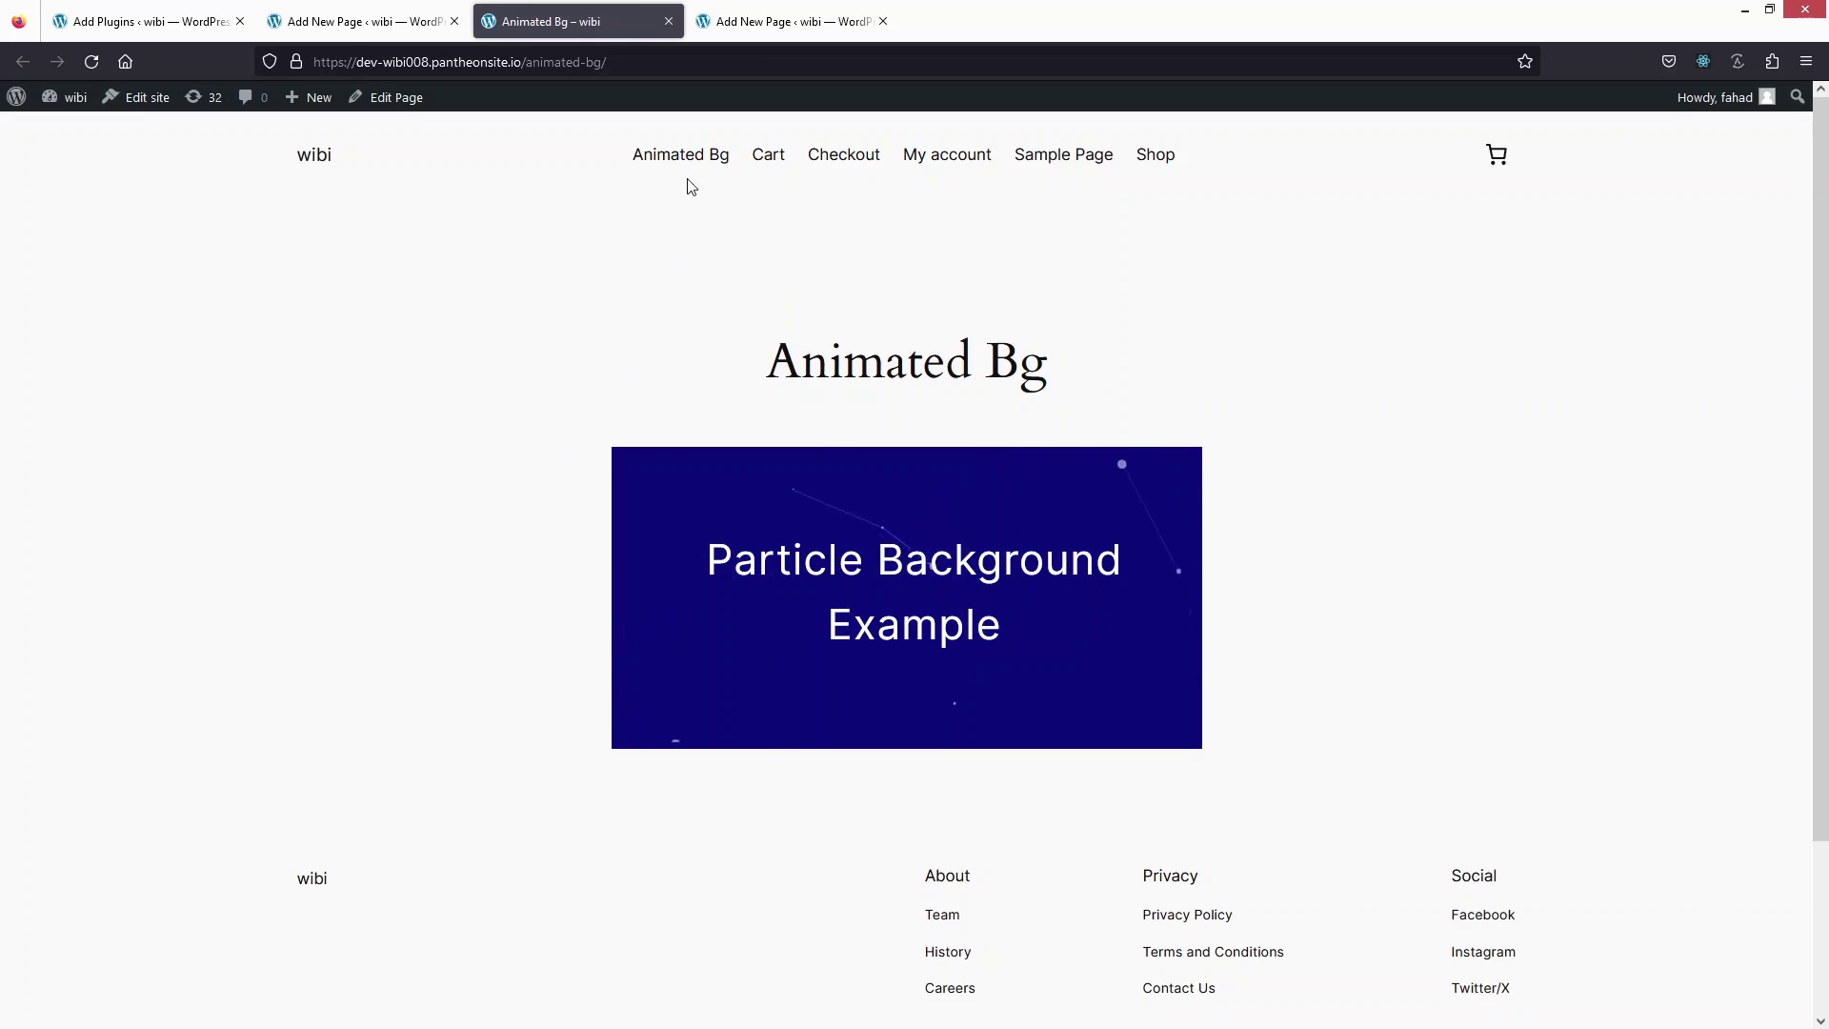
# Step: Switch to the other browser tab holding the blank new-page editor
pyautogui.click(766, 23)
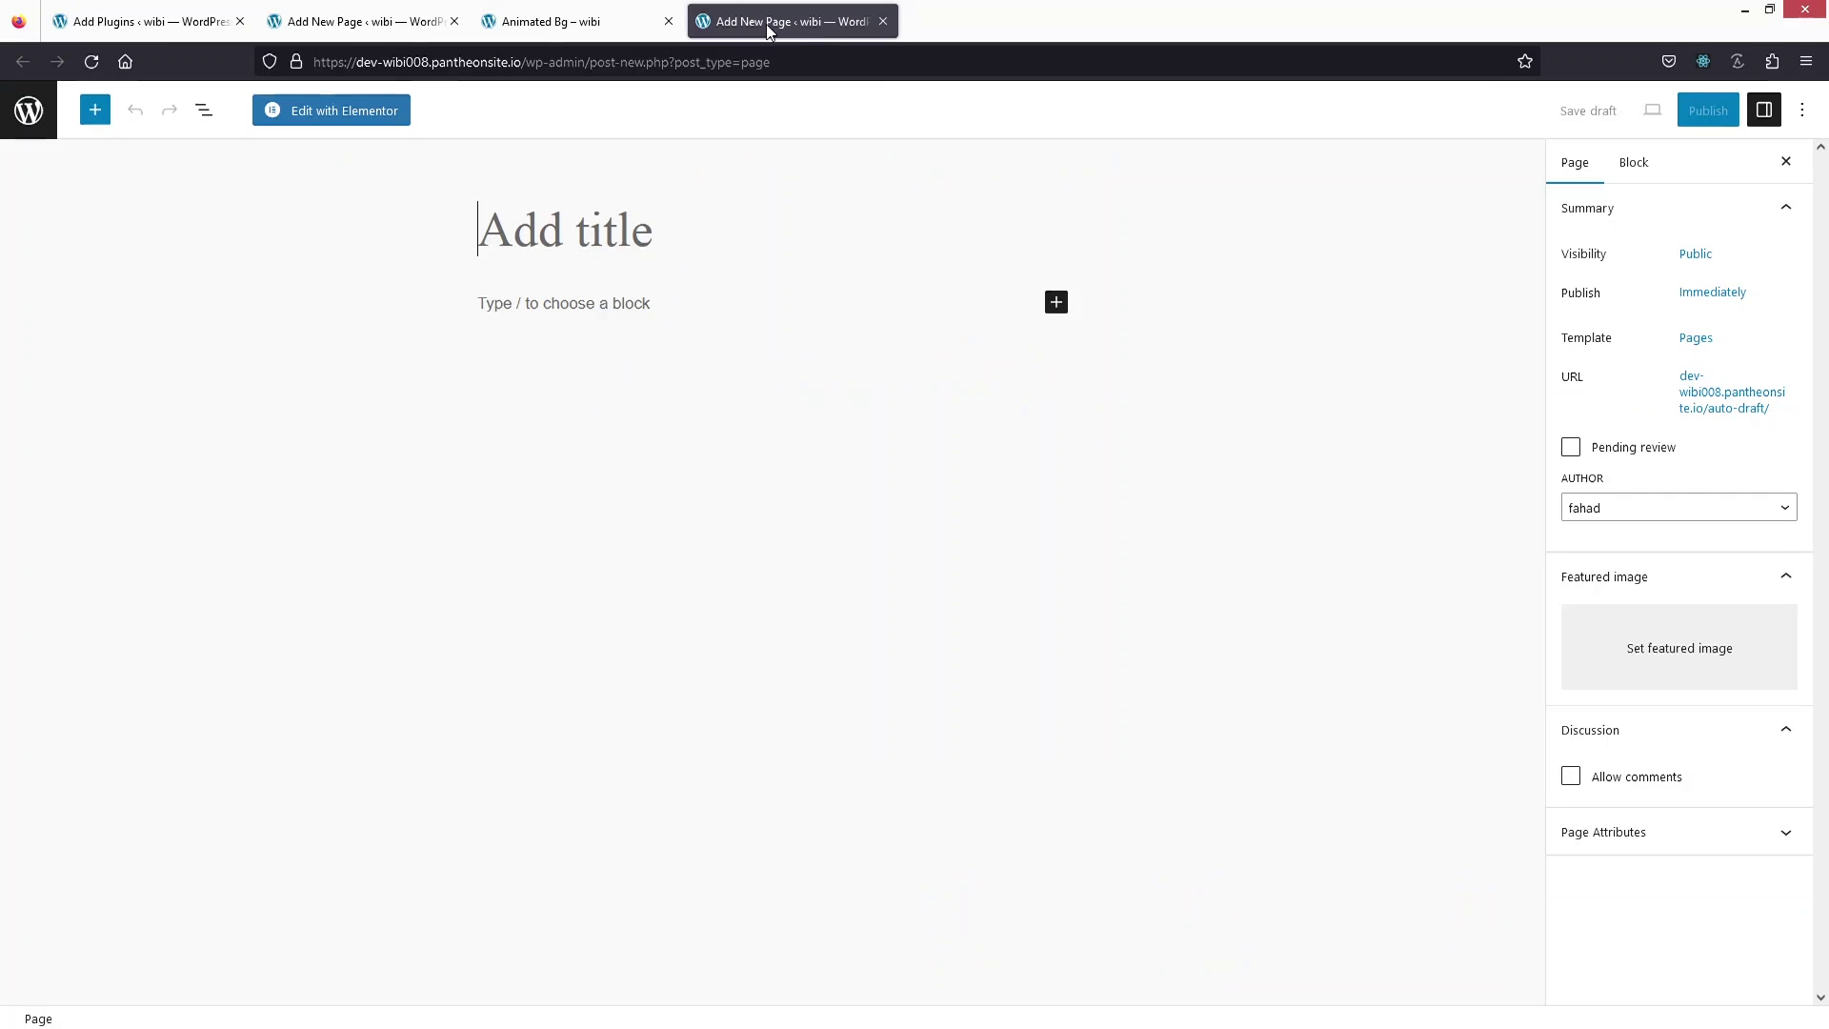
# Step: Edit the new page with Elementor and set its Page Layout to Elementor Canvas in Page Settings
pyautogui.click(332, 117)
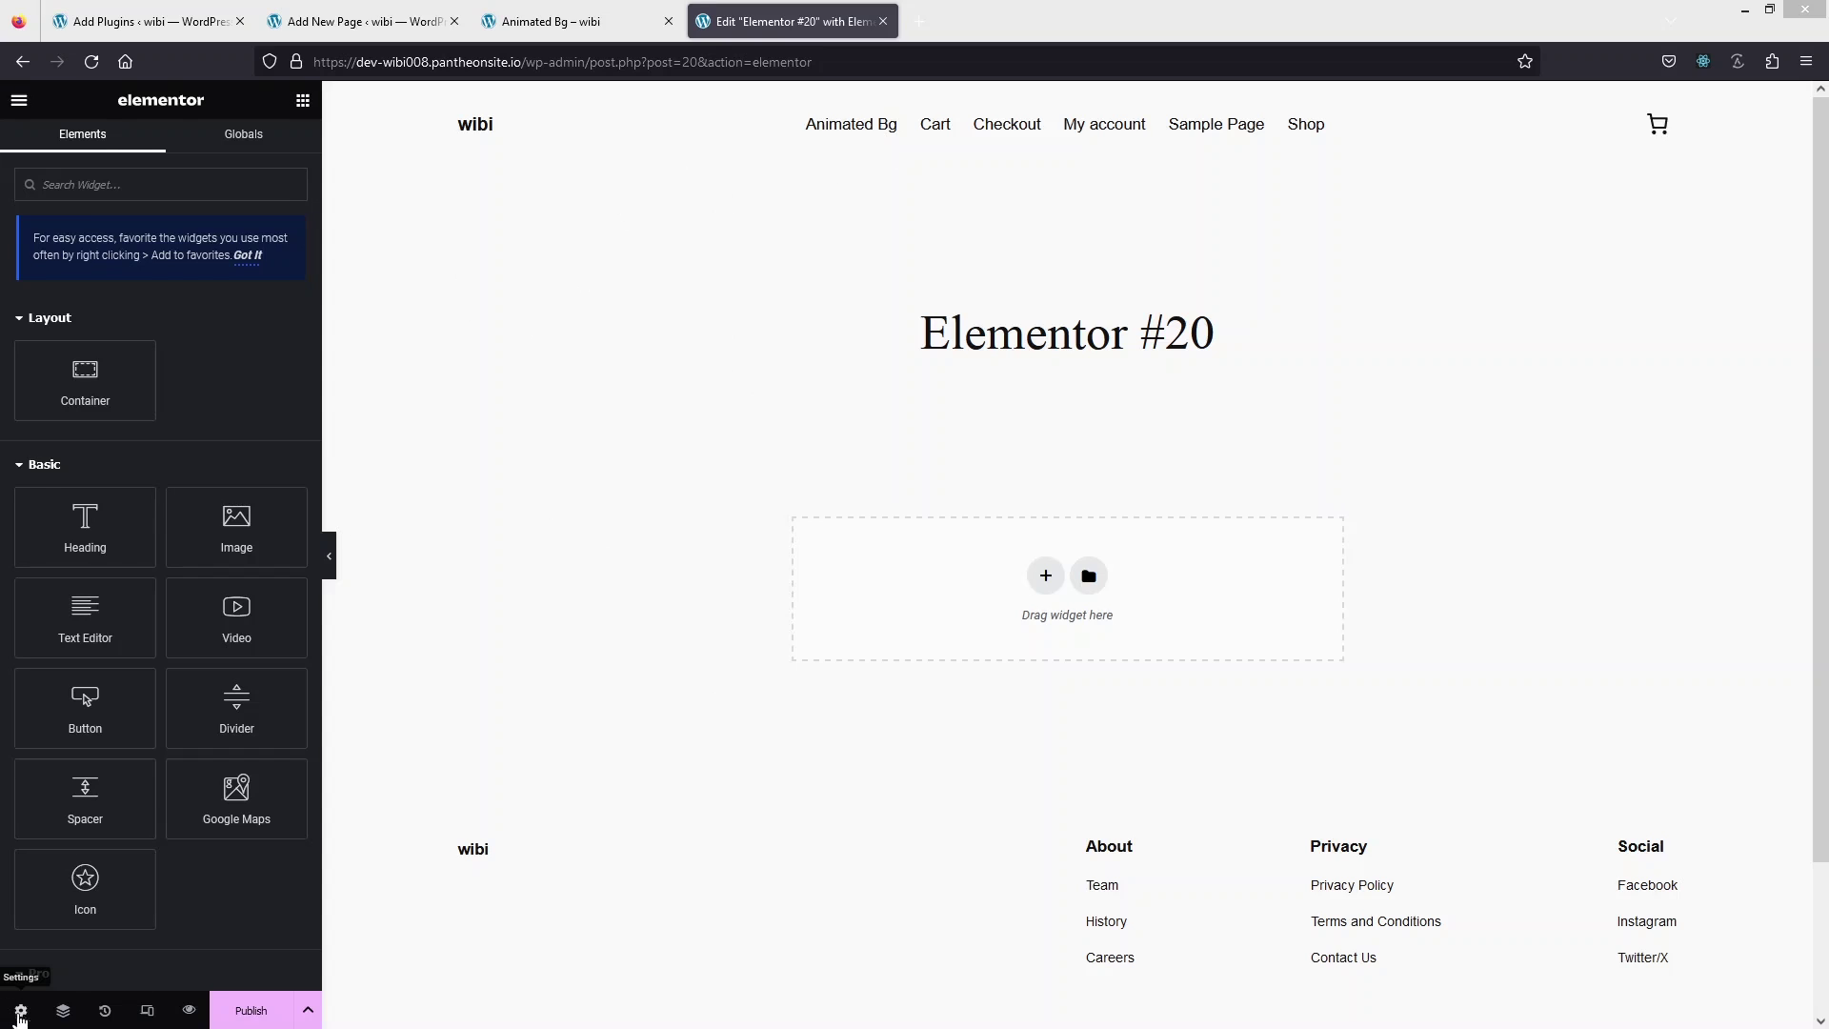
pyautogui.click(21, 1011)
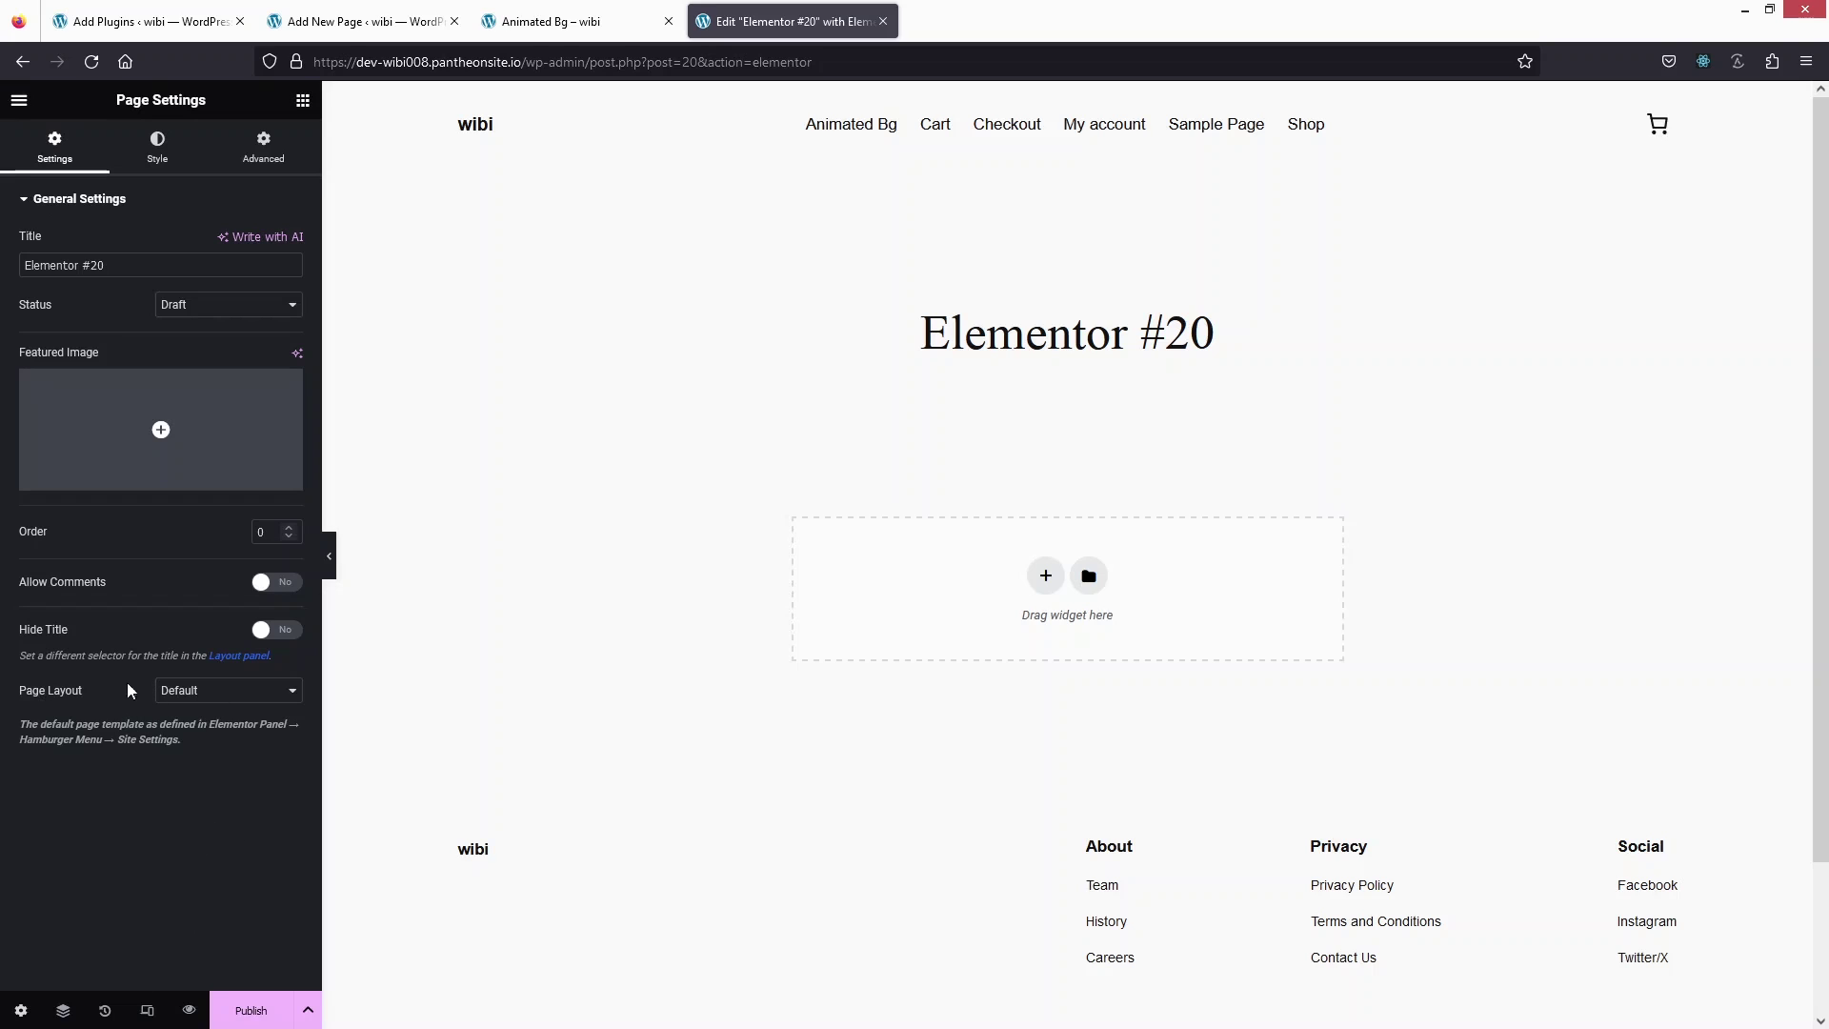
pyautogui.click(203, 691)
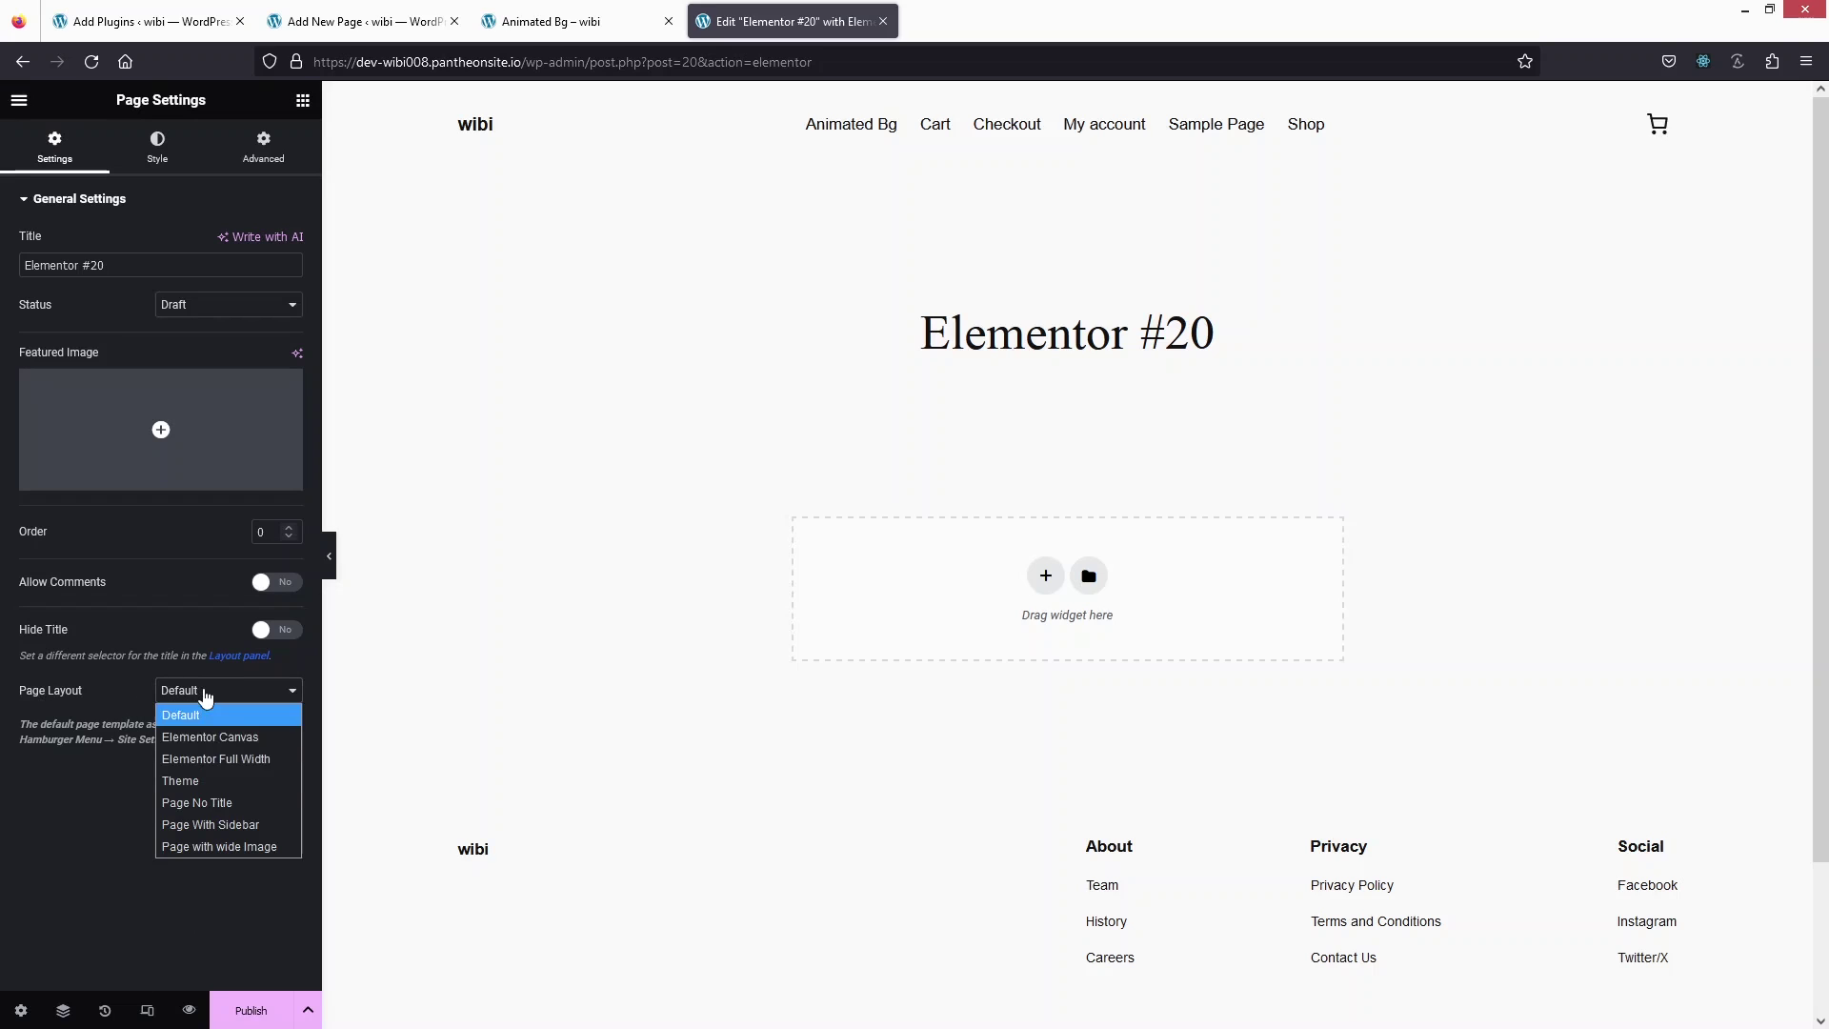
pyautogui.click(254, 741)
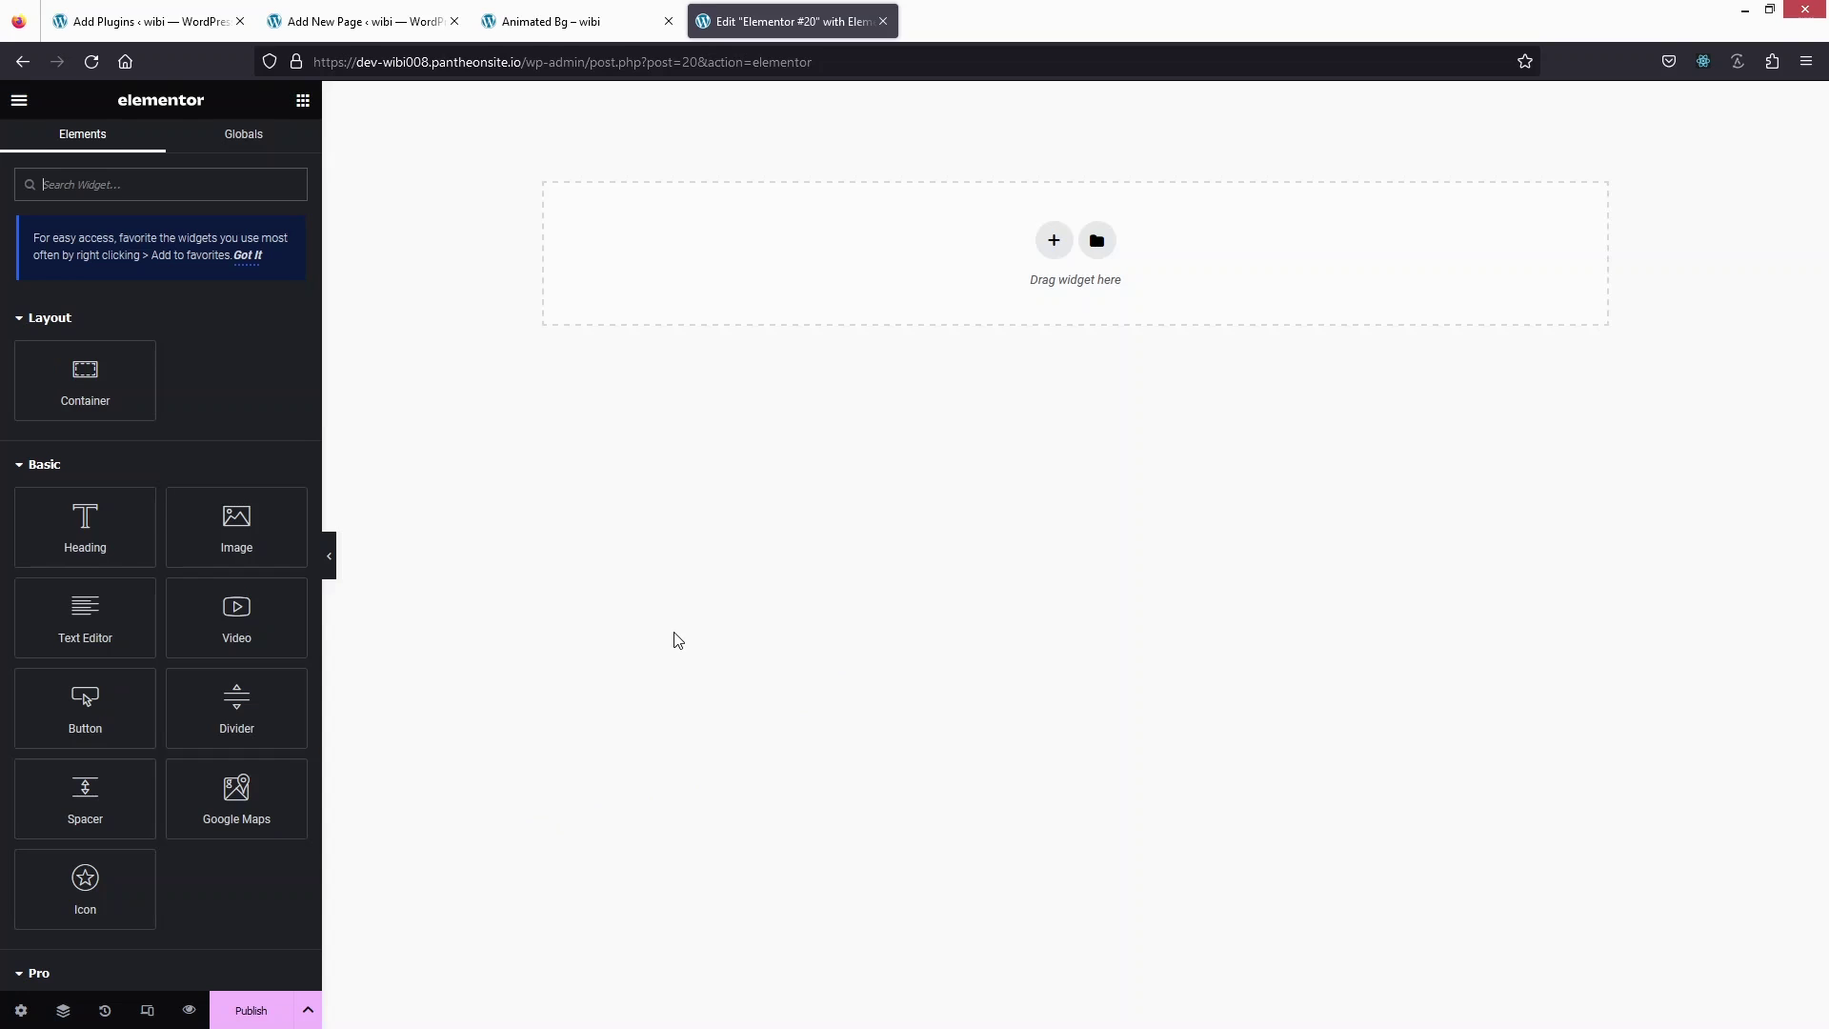
# Step: Drag a Text Editor widget onto the canvas and replace its Lorem ipsum text with the [particle-background-wp] shortcode
pyautogui.write('shor')
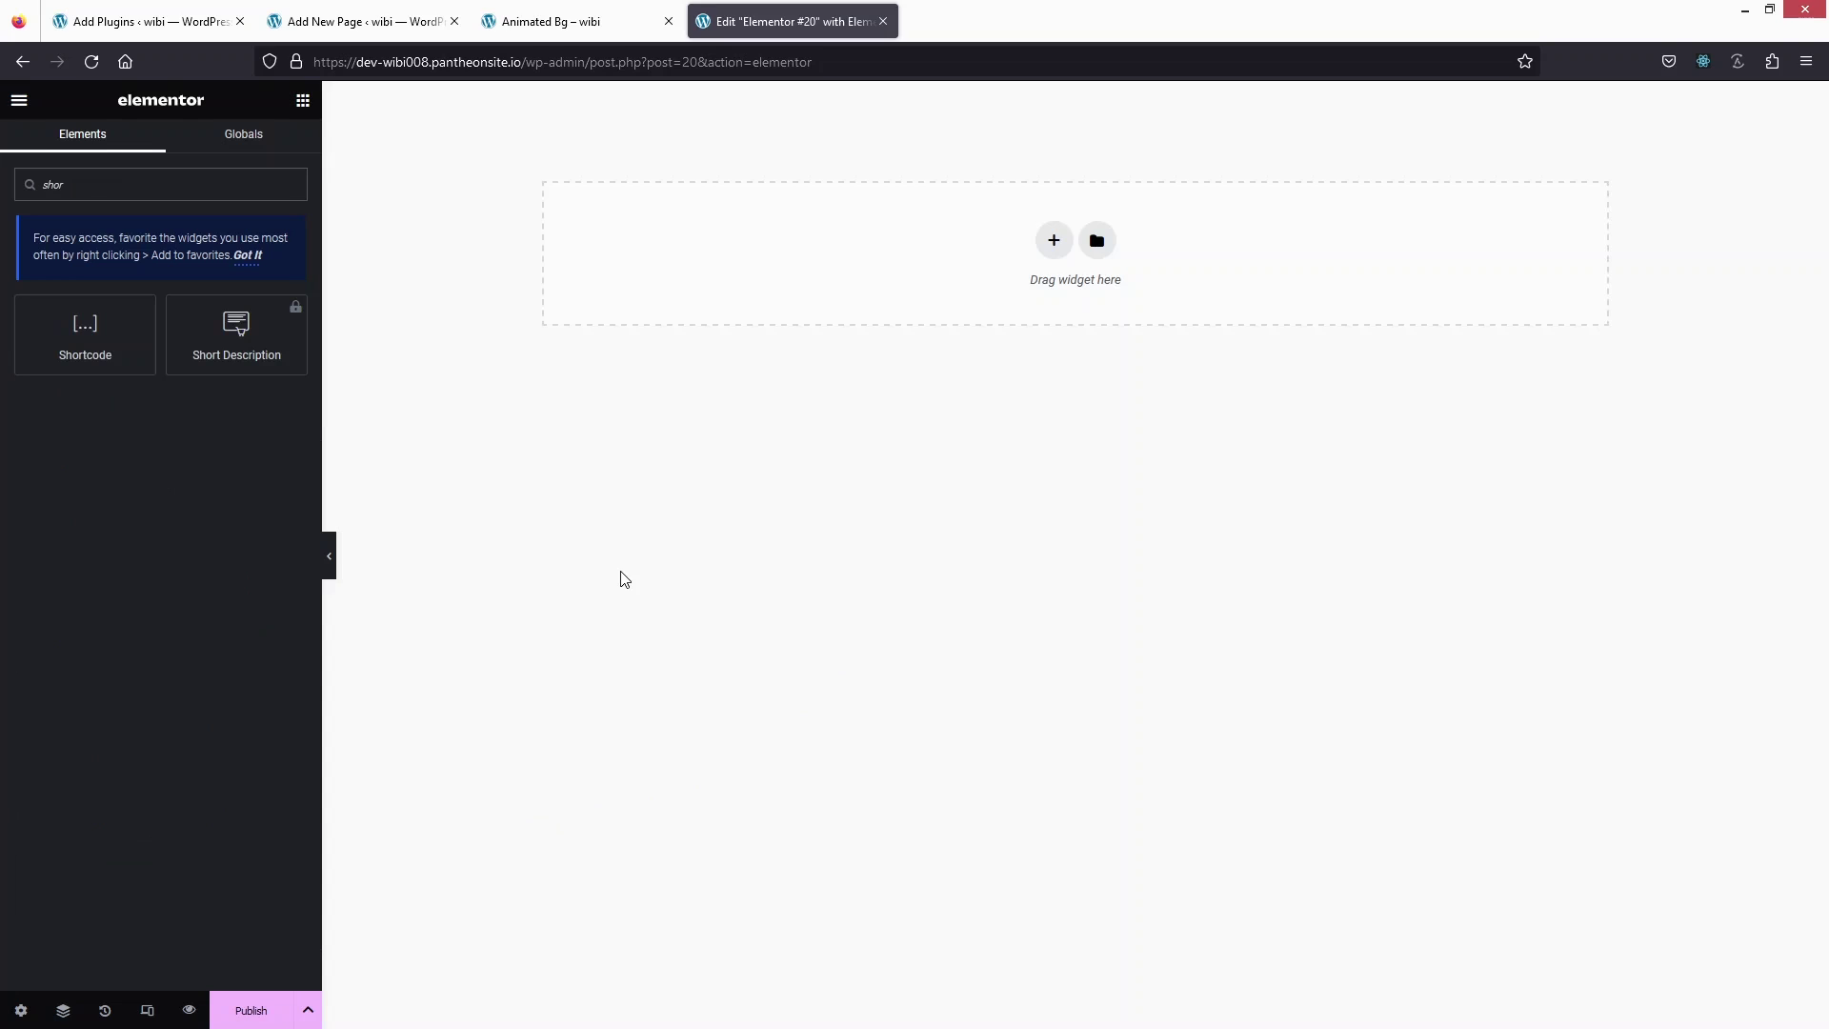
pyautogui.press('BackSpace')
pyautogui.press('BackSpace')
pyautogui.press('BackSpace')
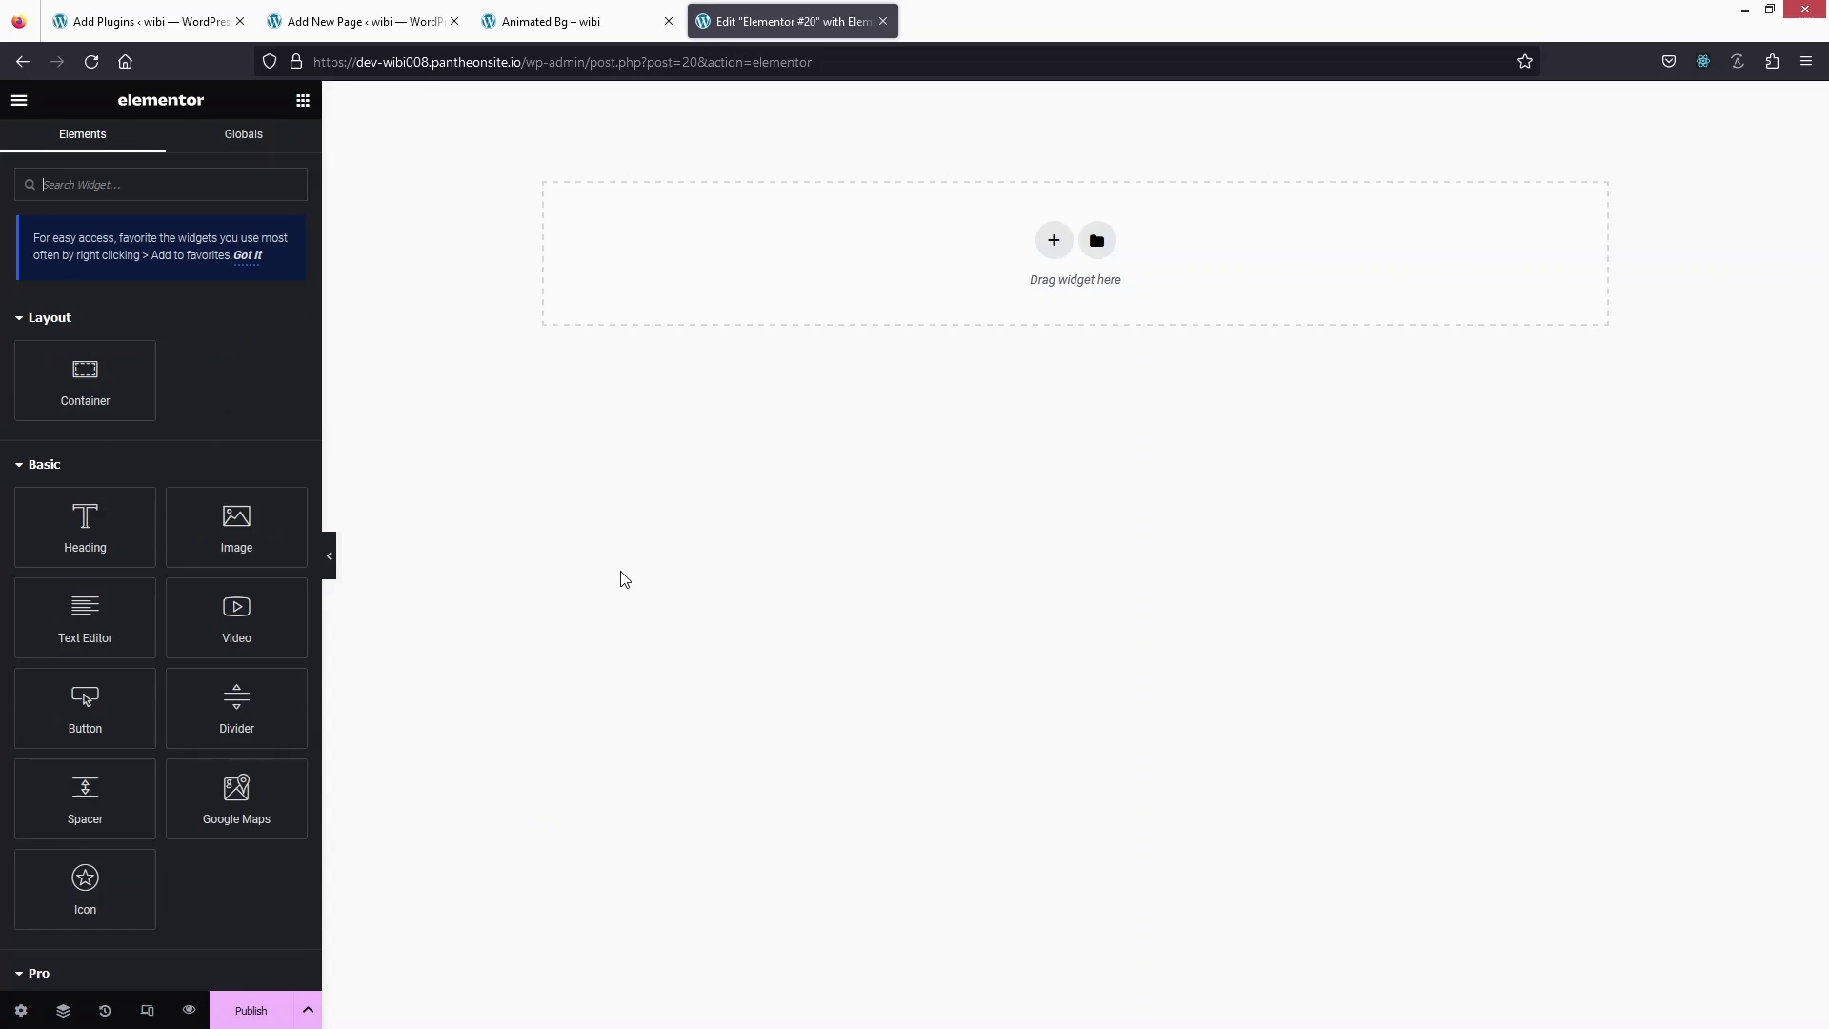
pyautogui.write('tex')
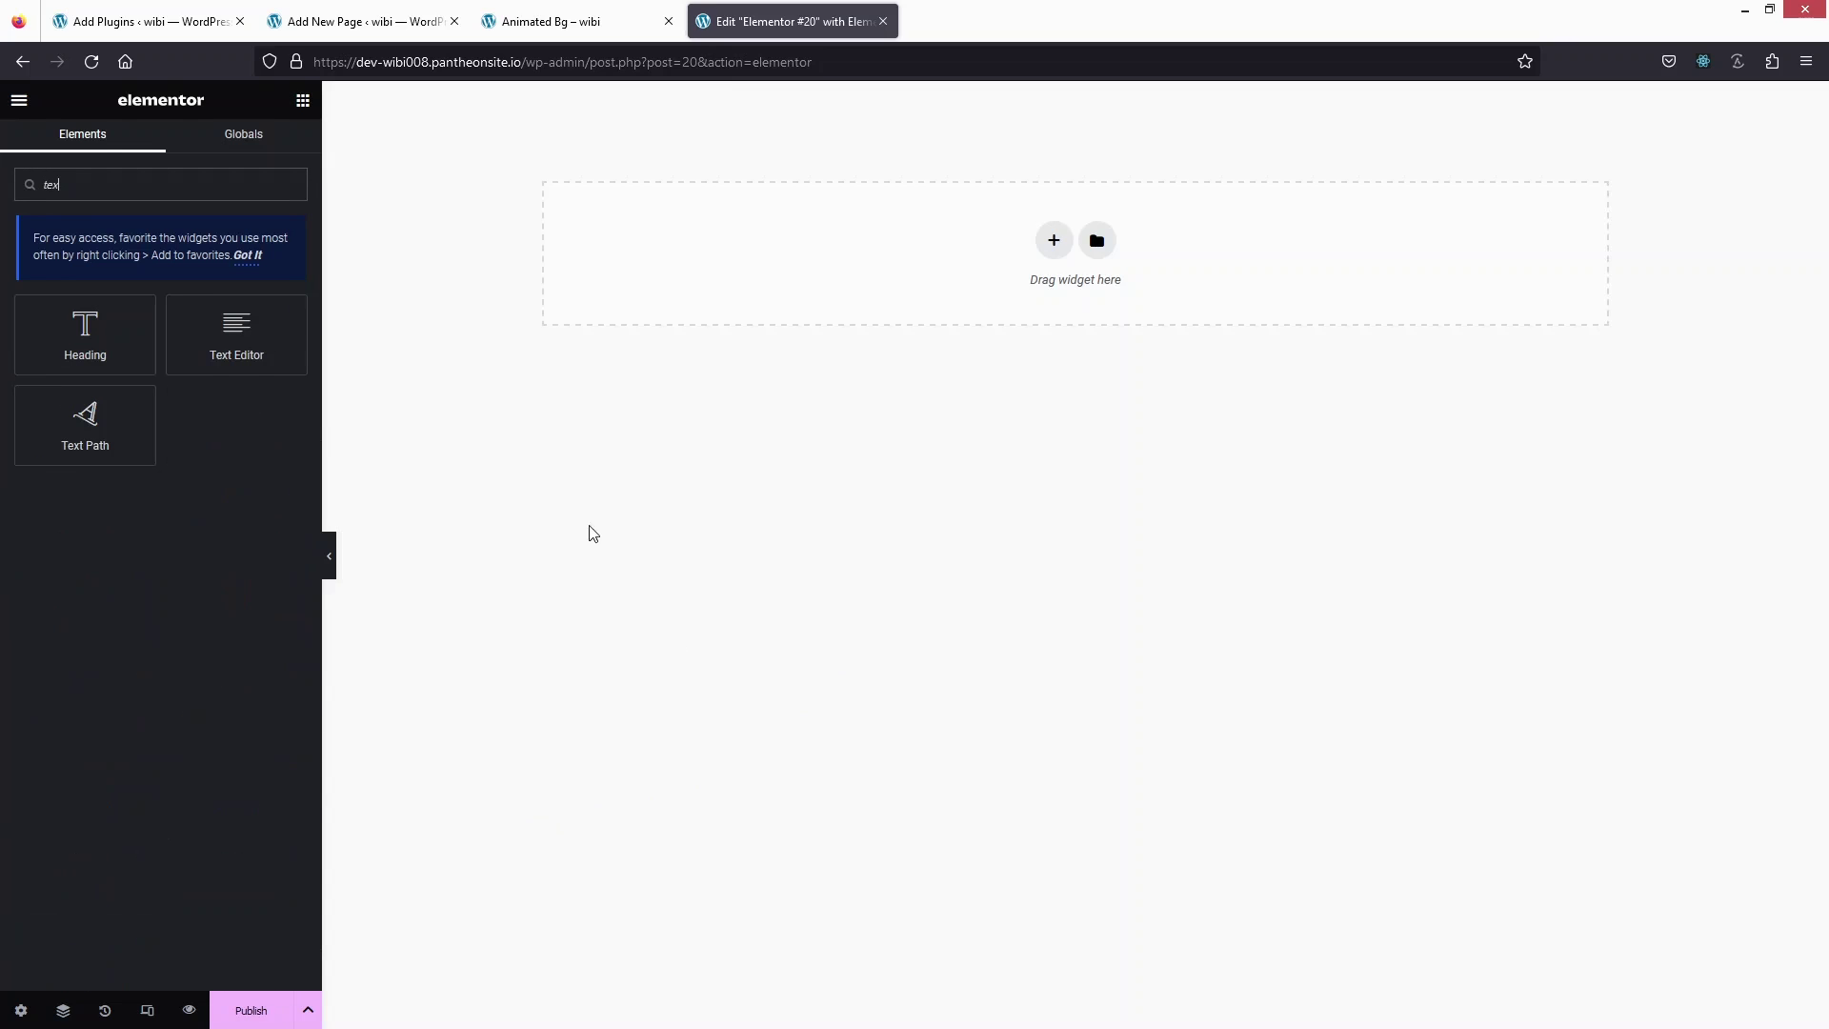
pyautogui.moveTo(241, 347); pyautogui.dragTo(1036, 286)
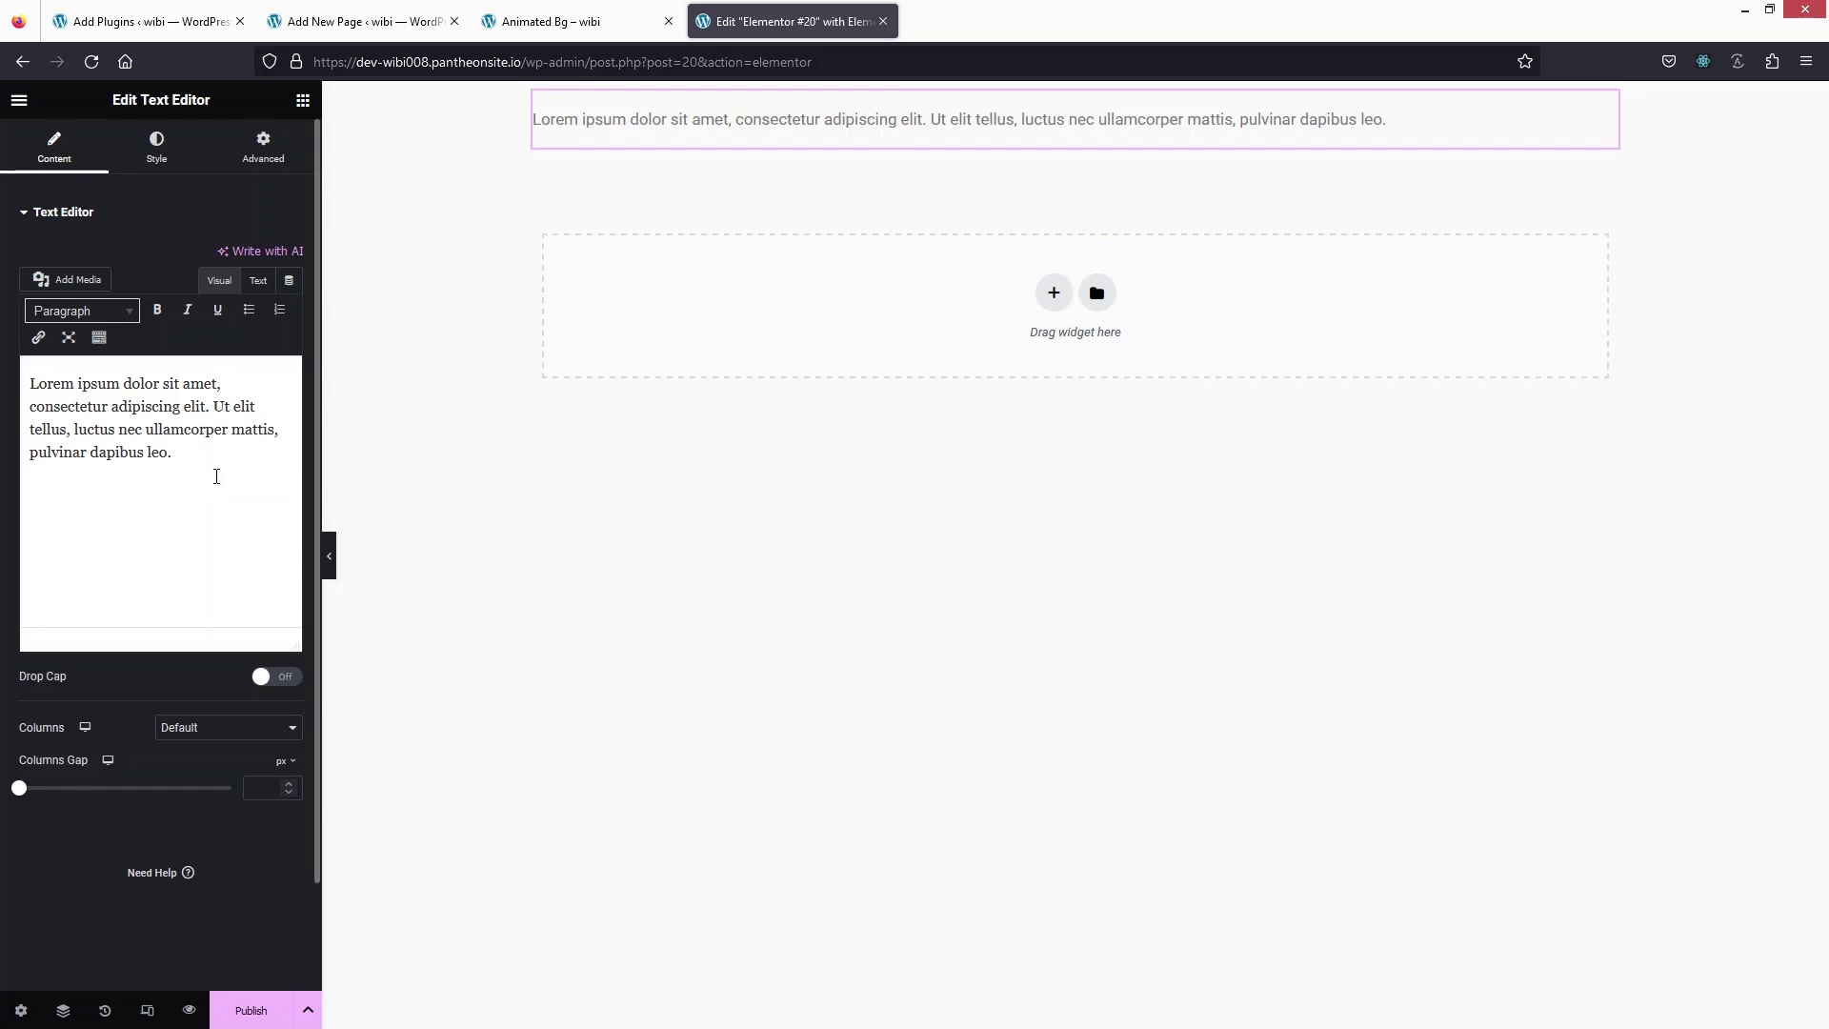
pyautogui.moveTo(173, 454); pyautogui.dragTo(28, 383)
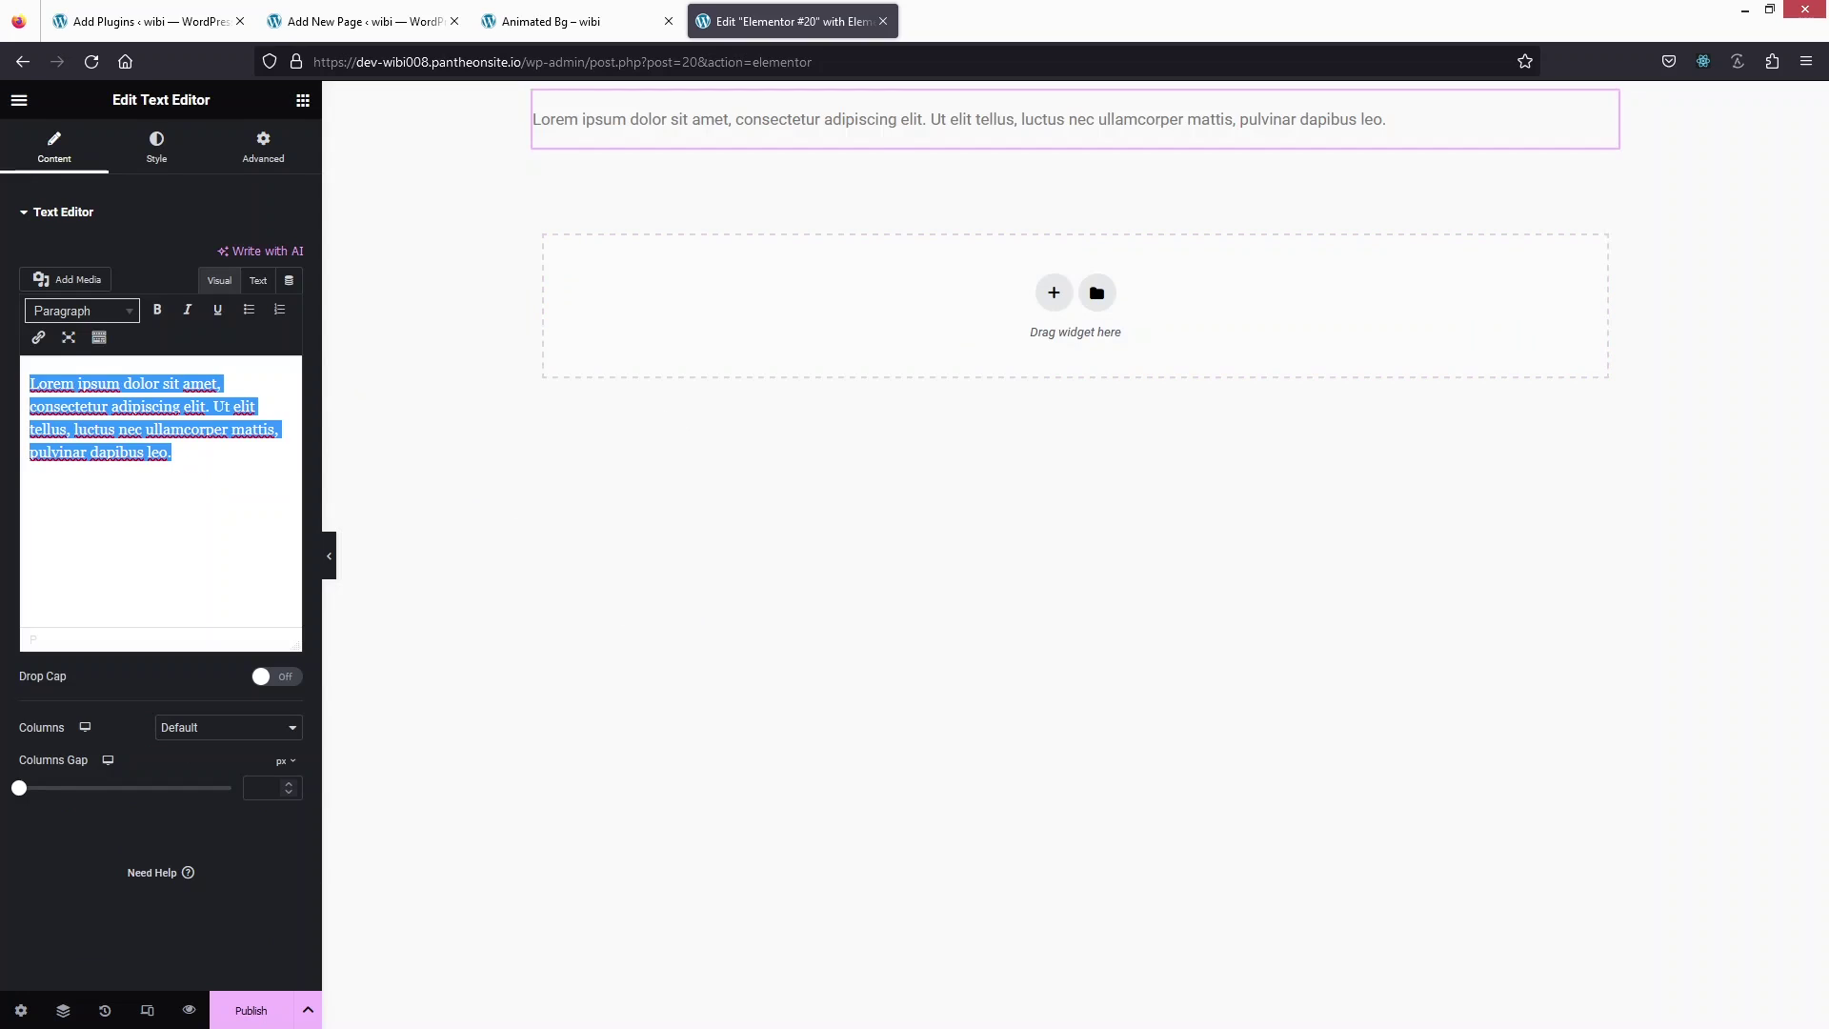
pyautogui.write('[particle-background-wp]')
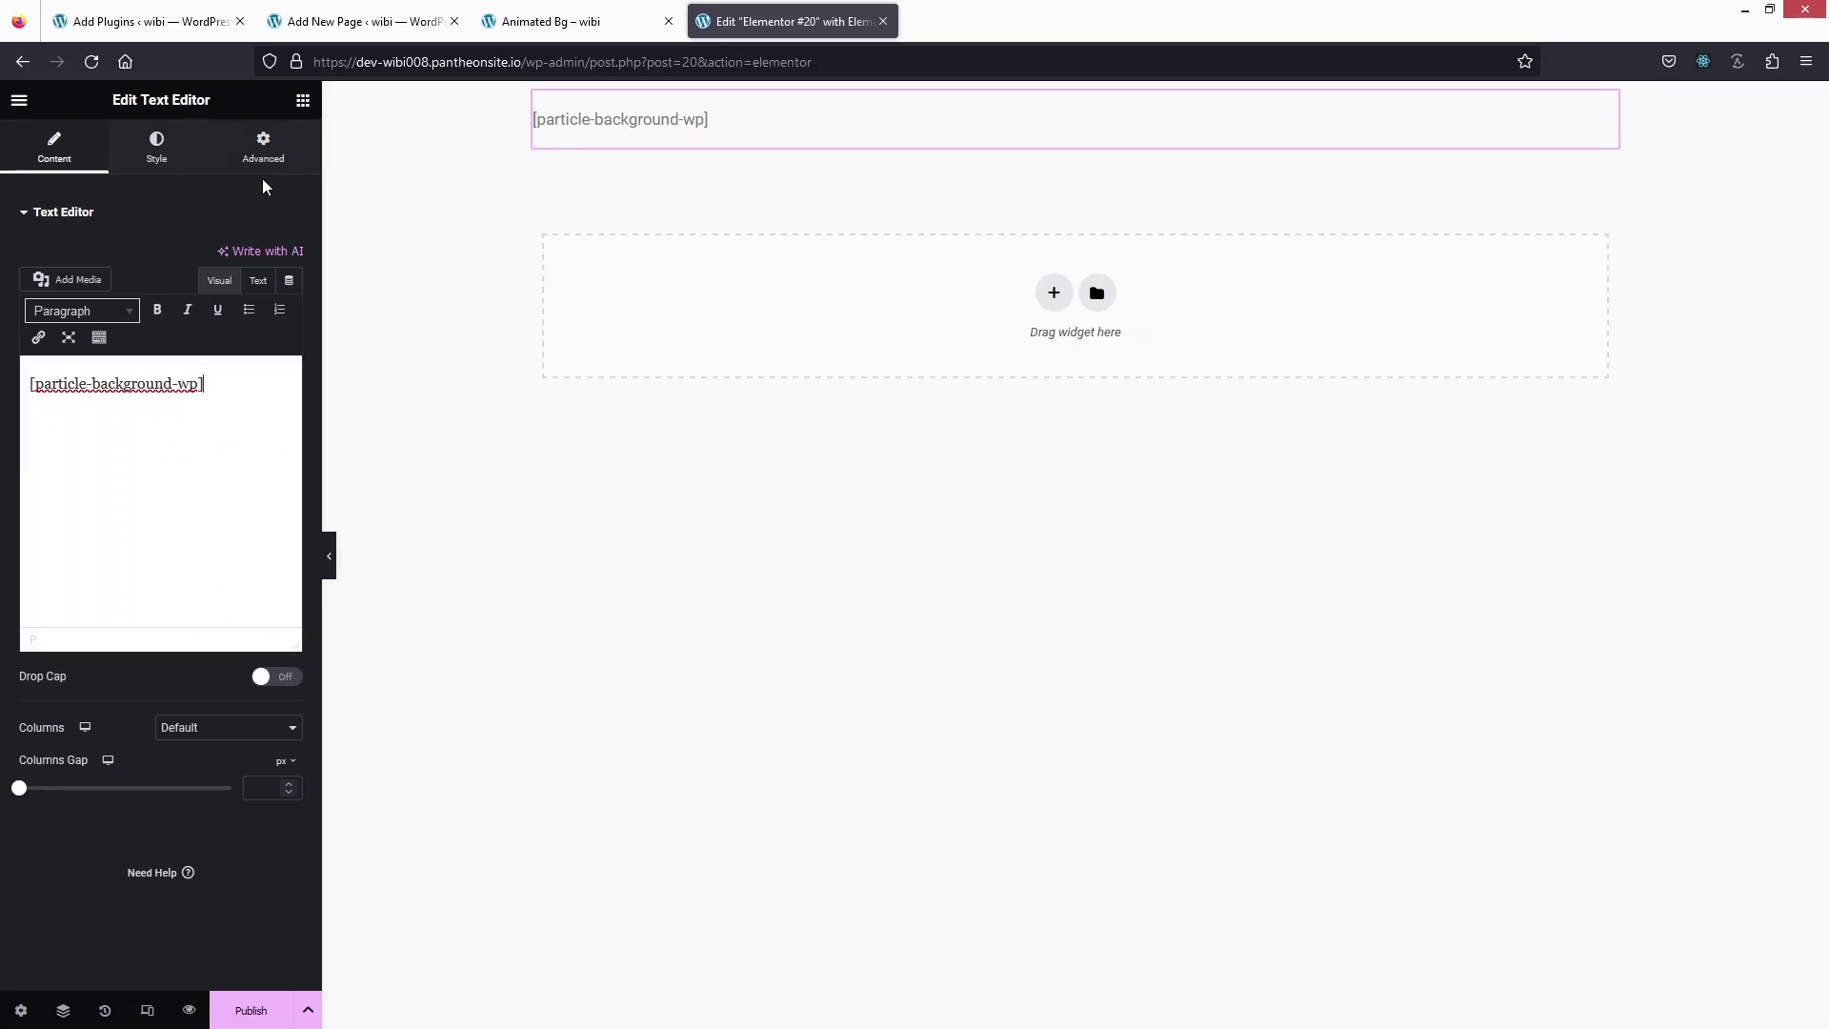
pyautogui.click(256, 147)
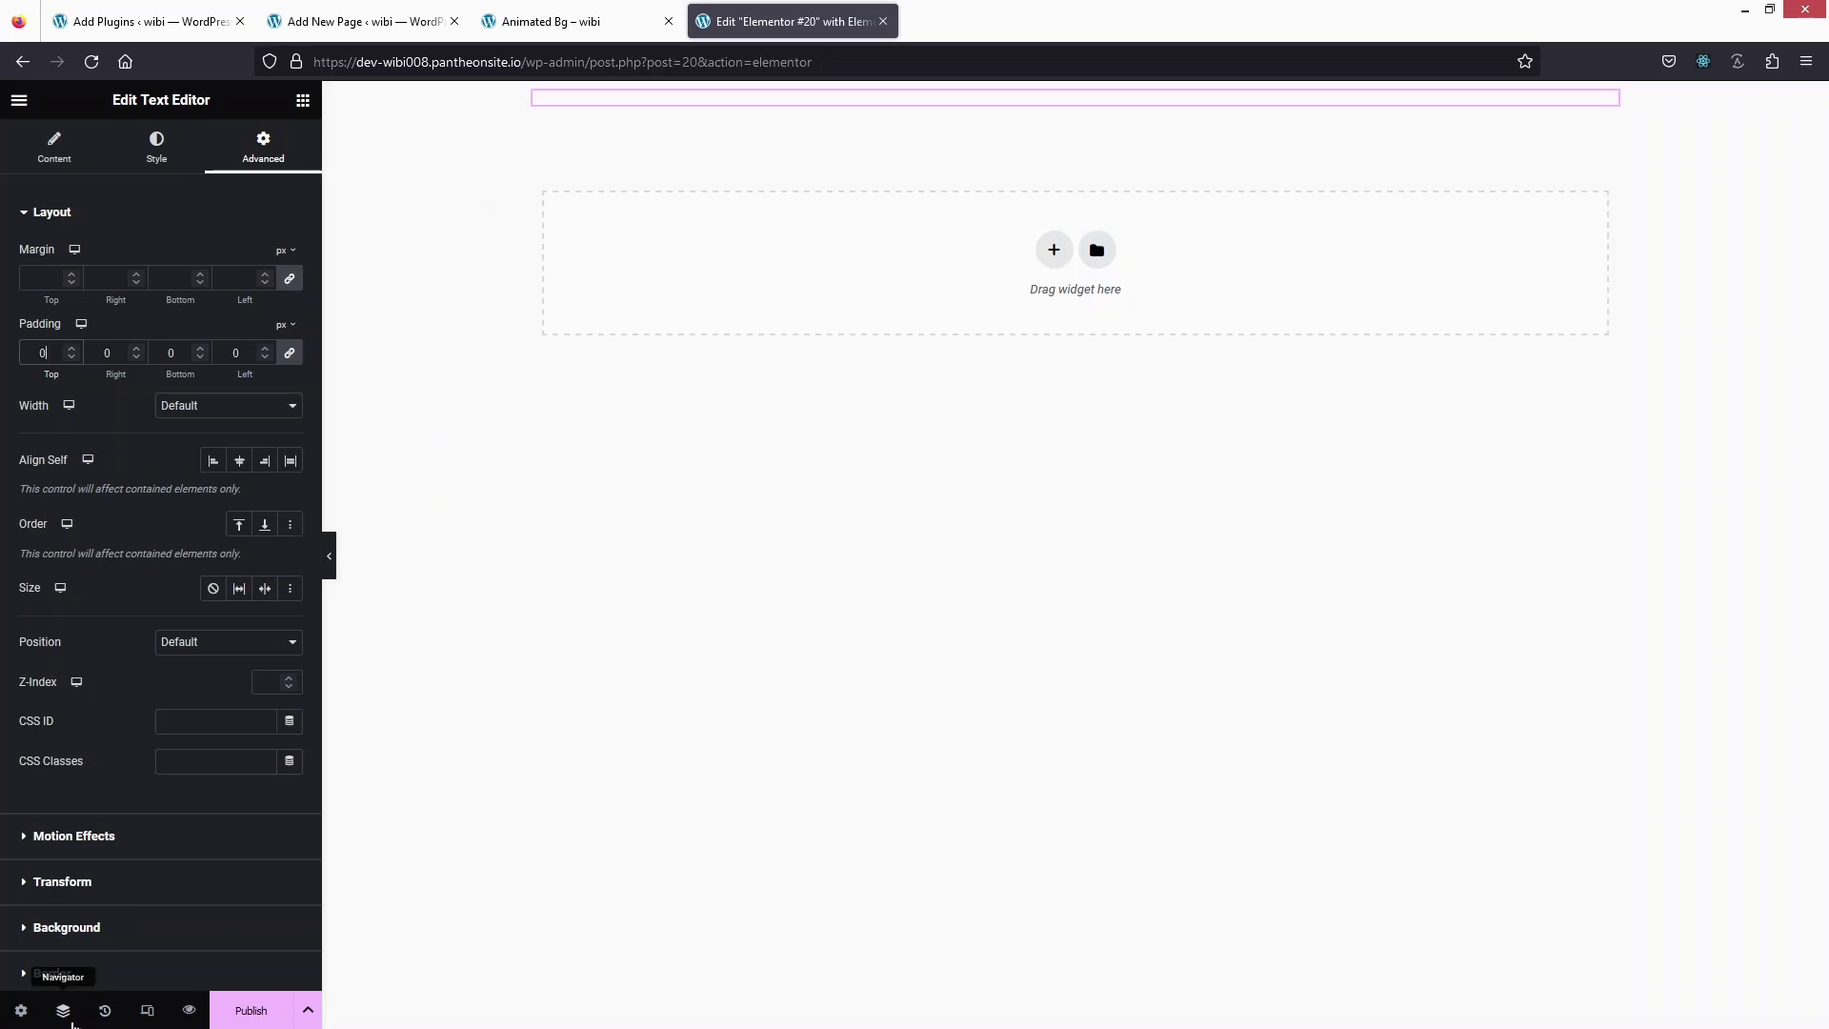
# Step: Select the Container in Navigator, set Content Width to Full Width, and enter 0 padding
pyautogui.click(67, 1015)
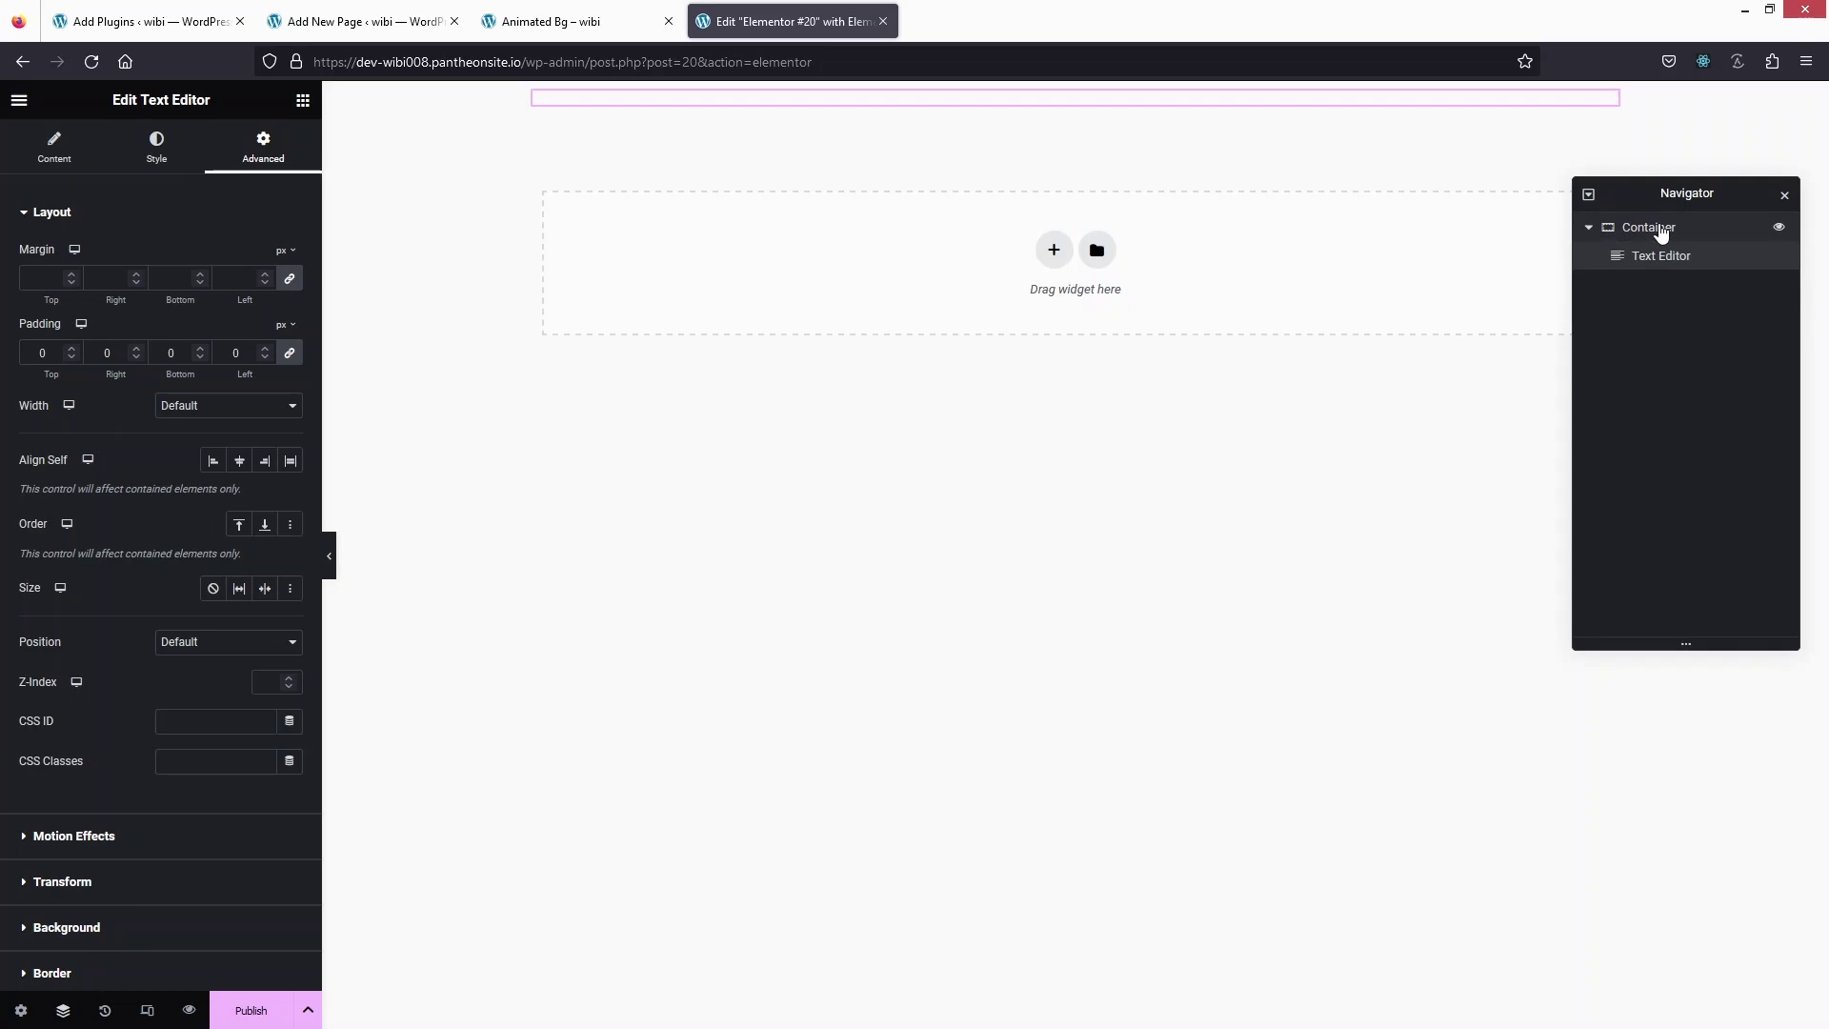
pyautogui.click(1662, 231)
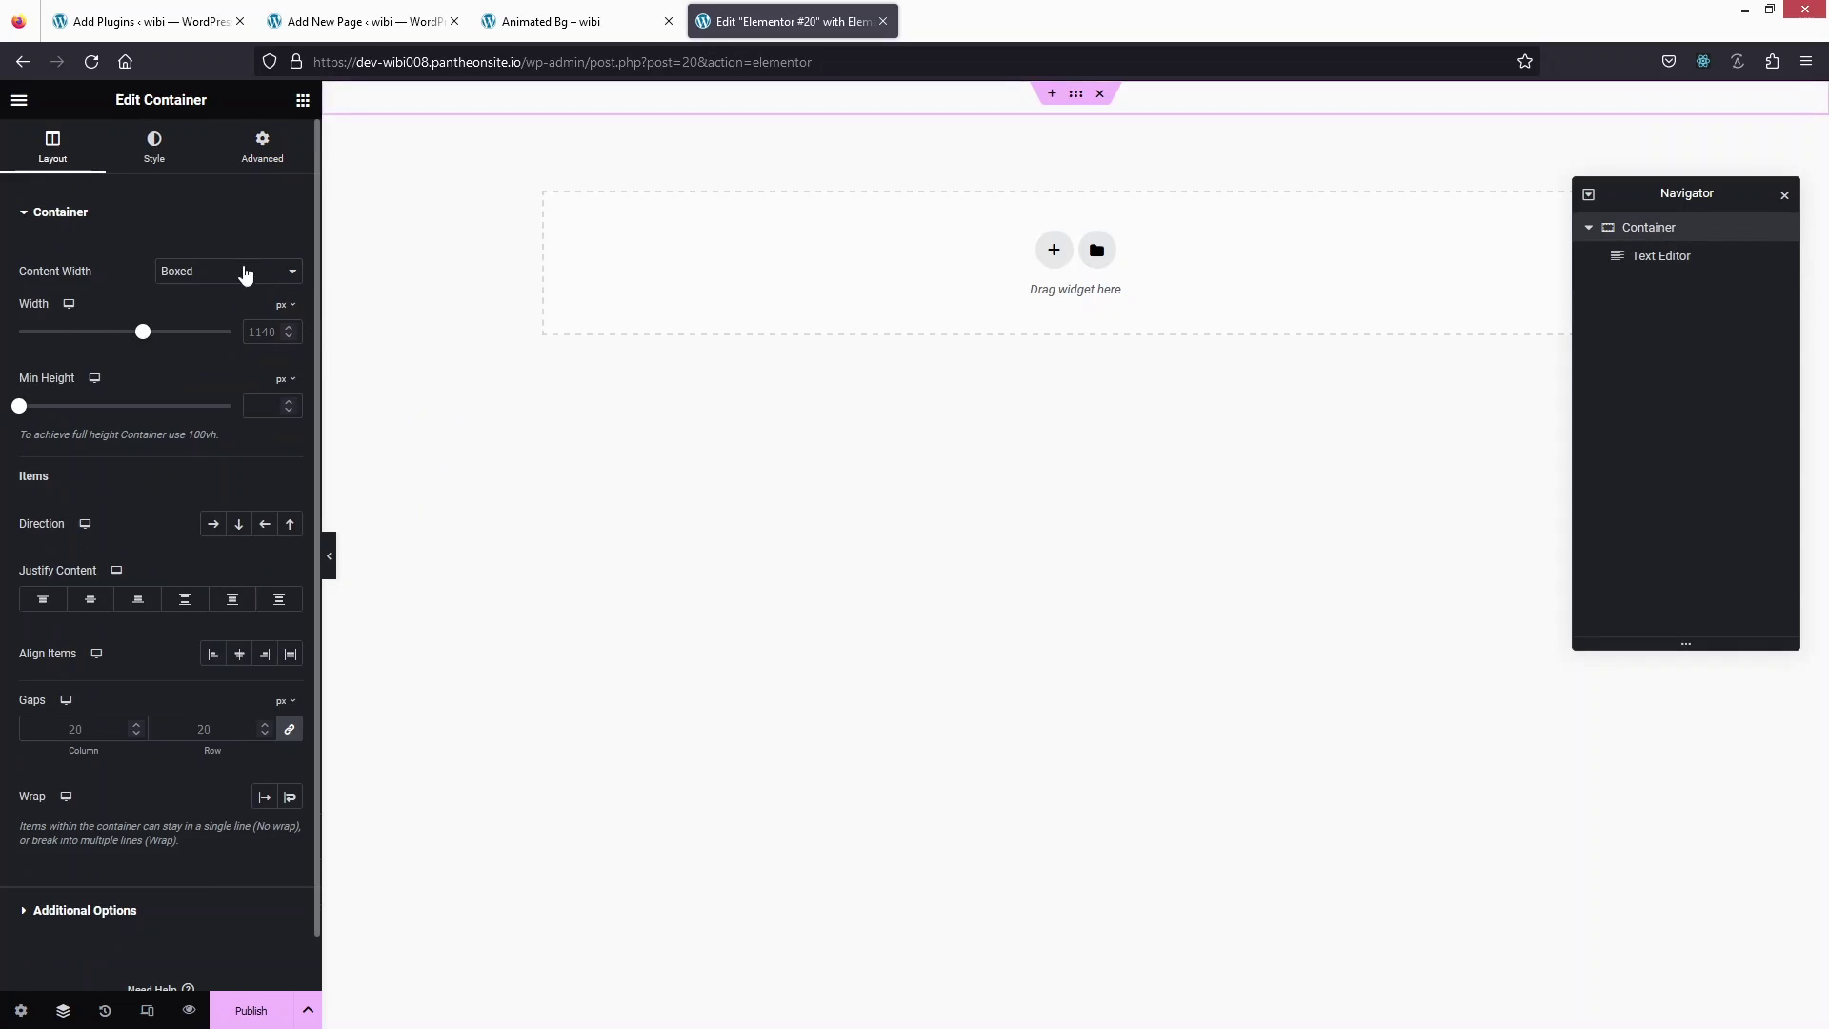
pyautogui.click(212, 271)
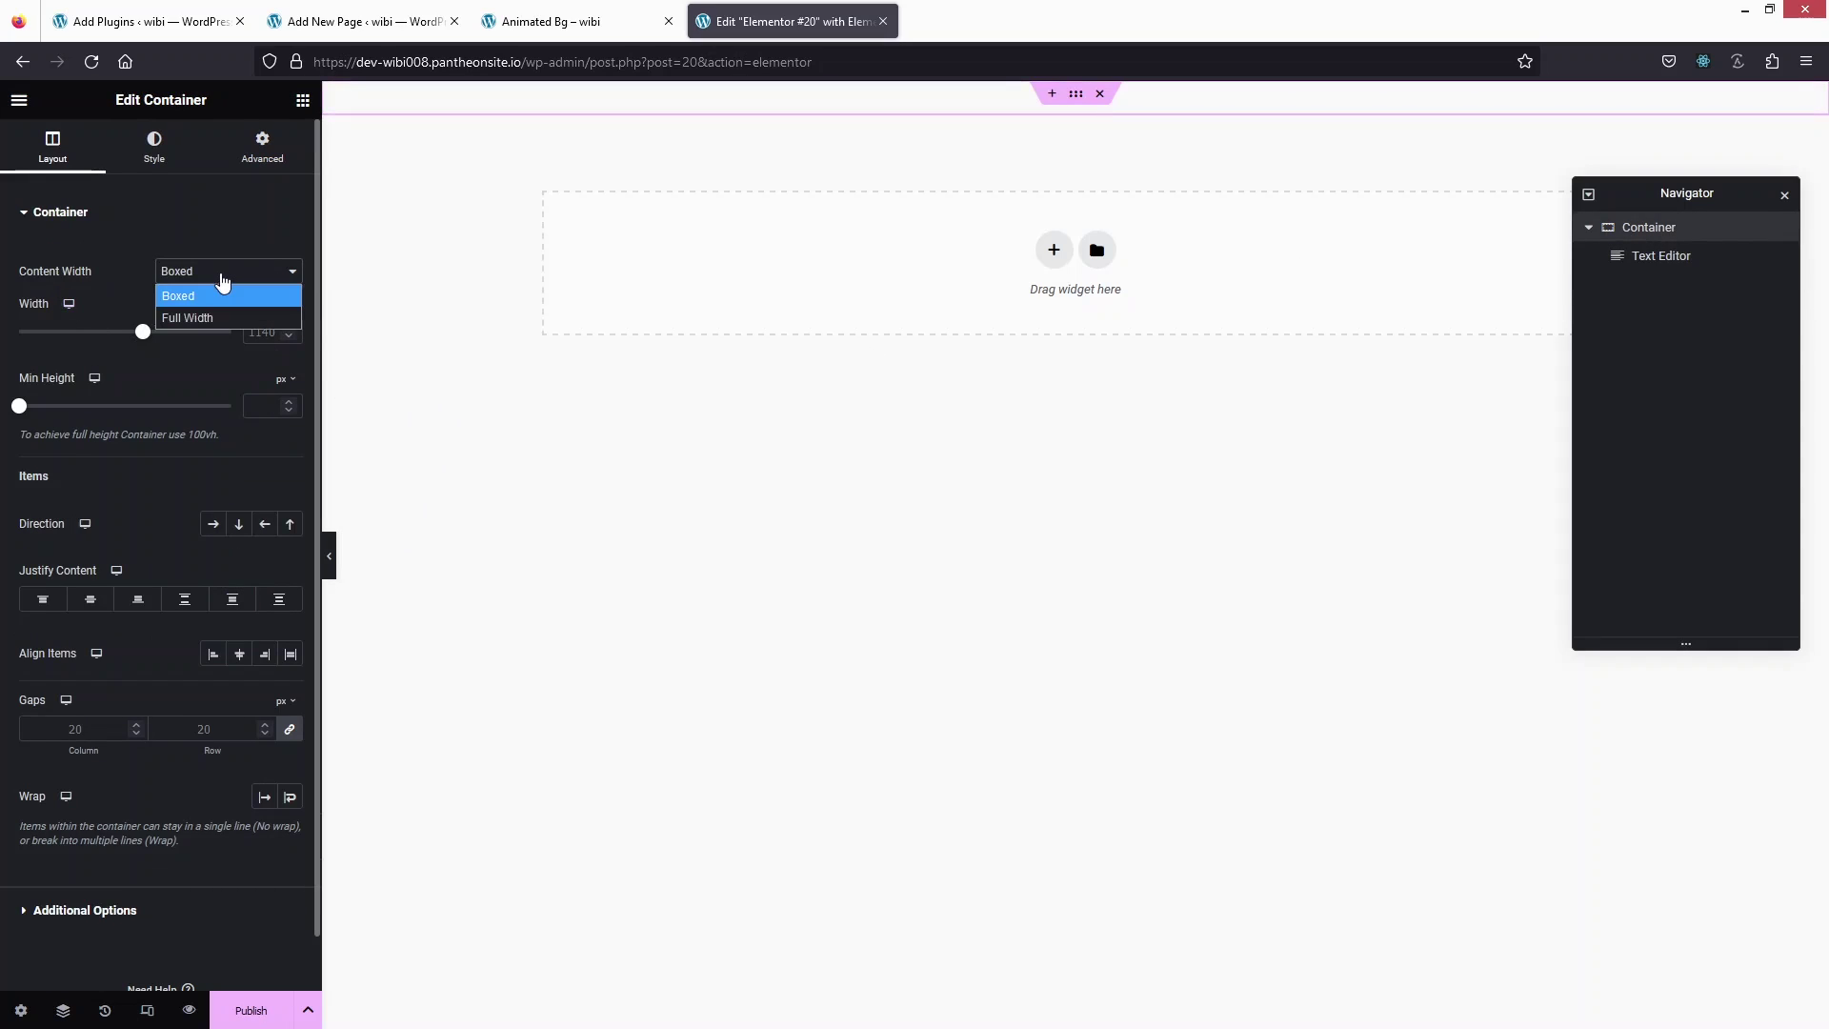
pyautogui.click(181, 311)
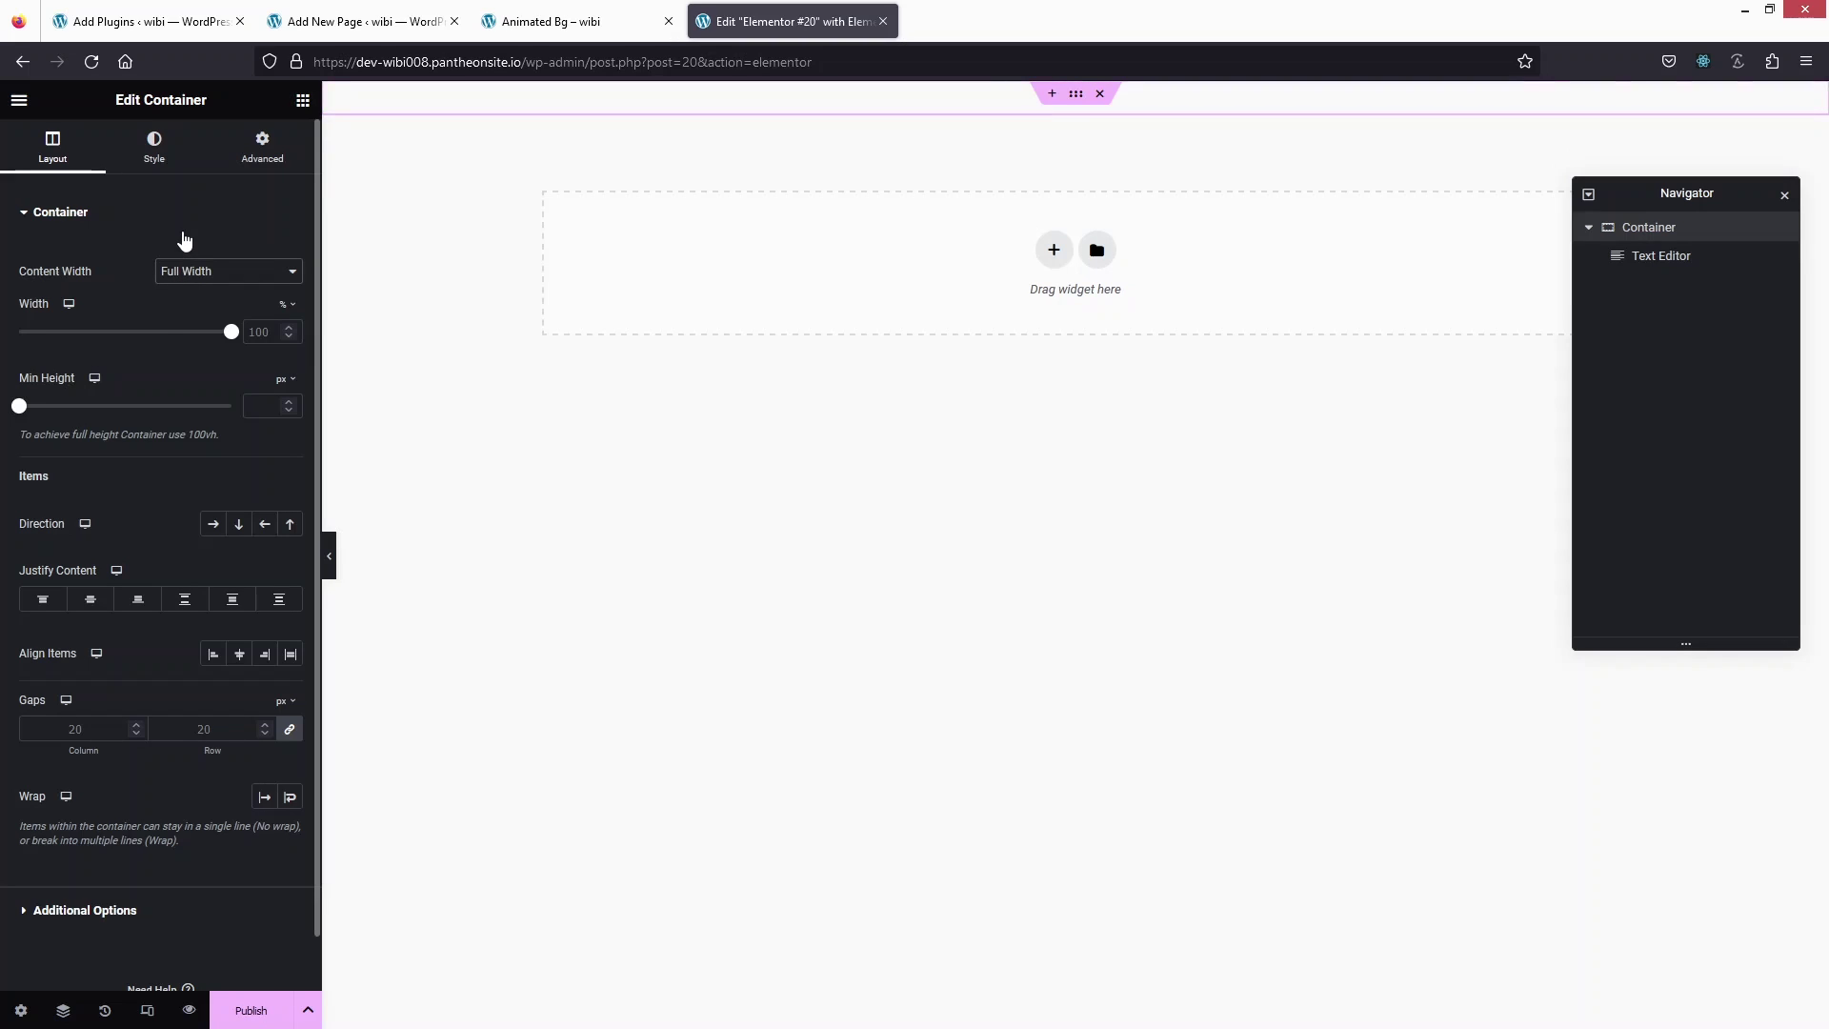
pyautogui.click(258, 162)
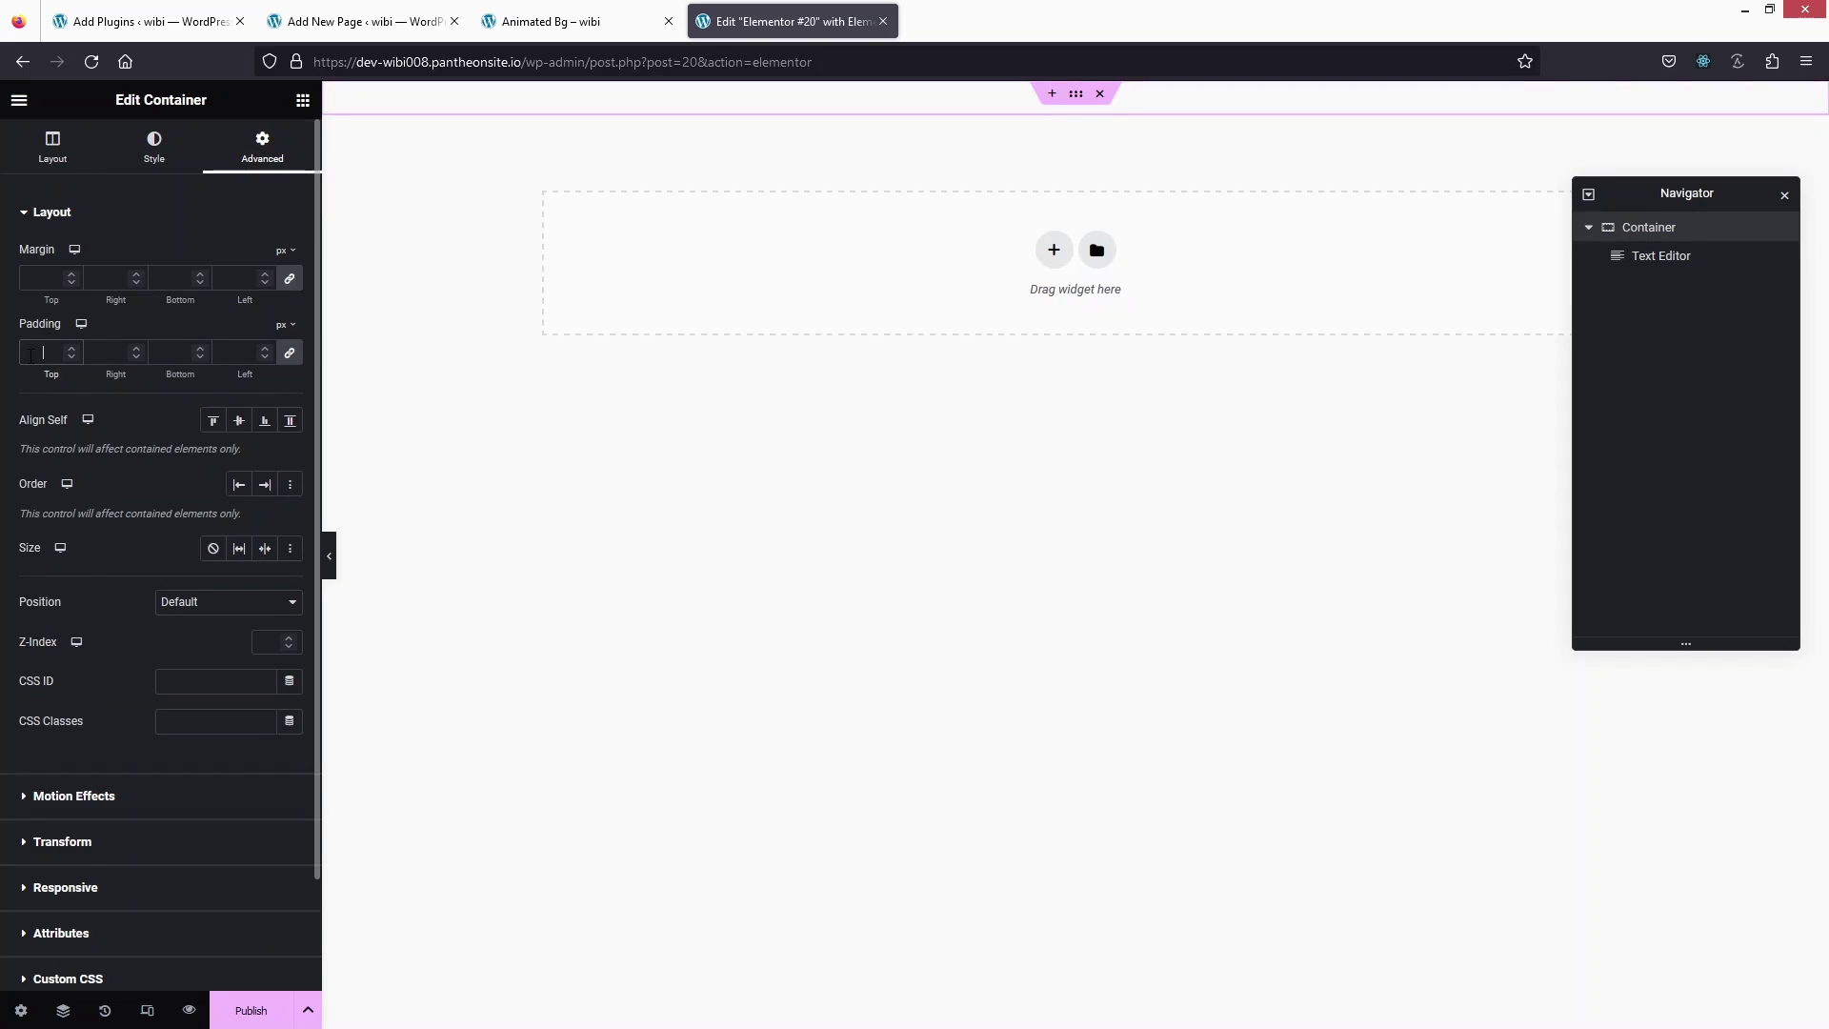
pyautogui.write('0')
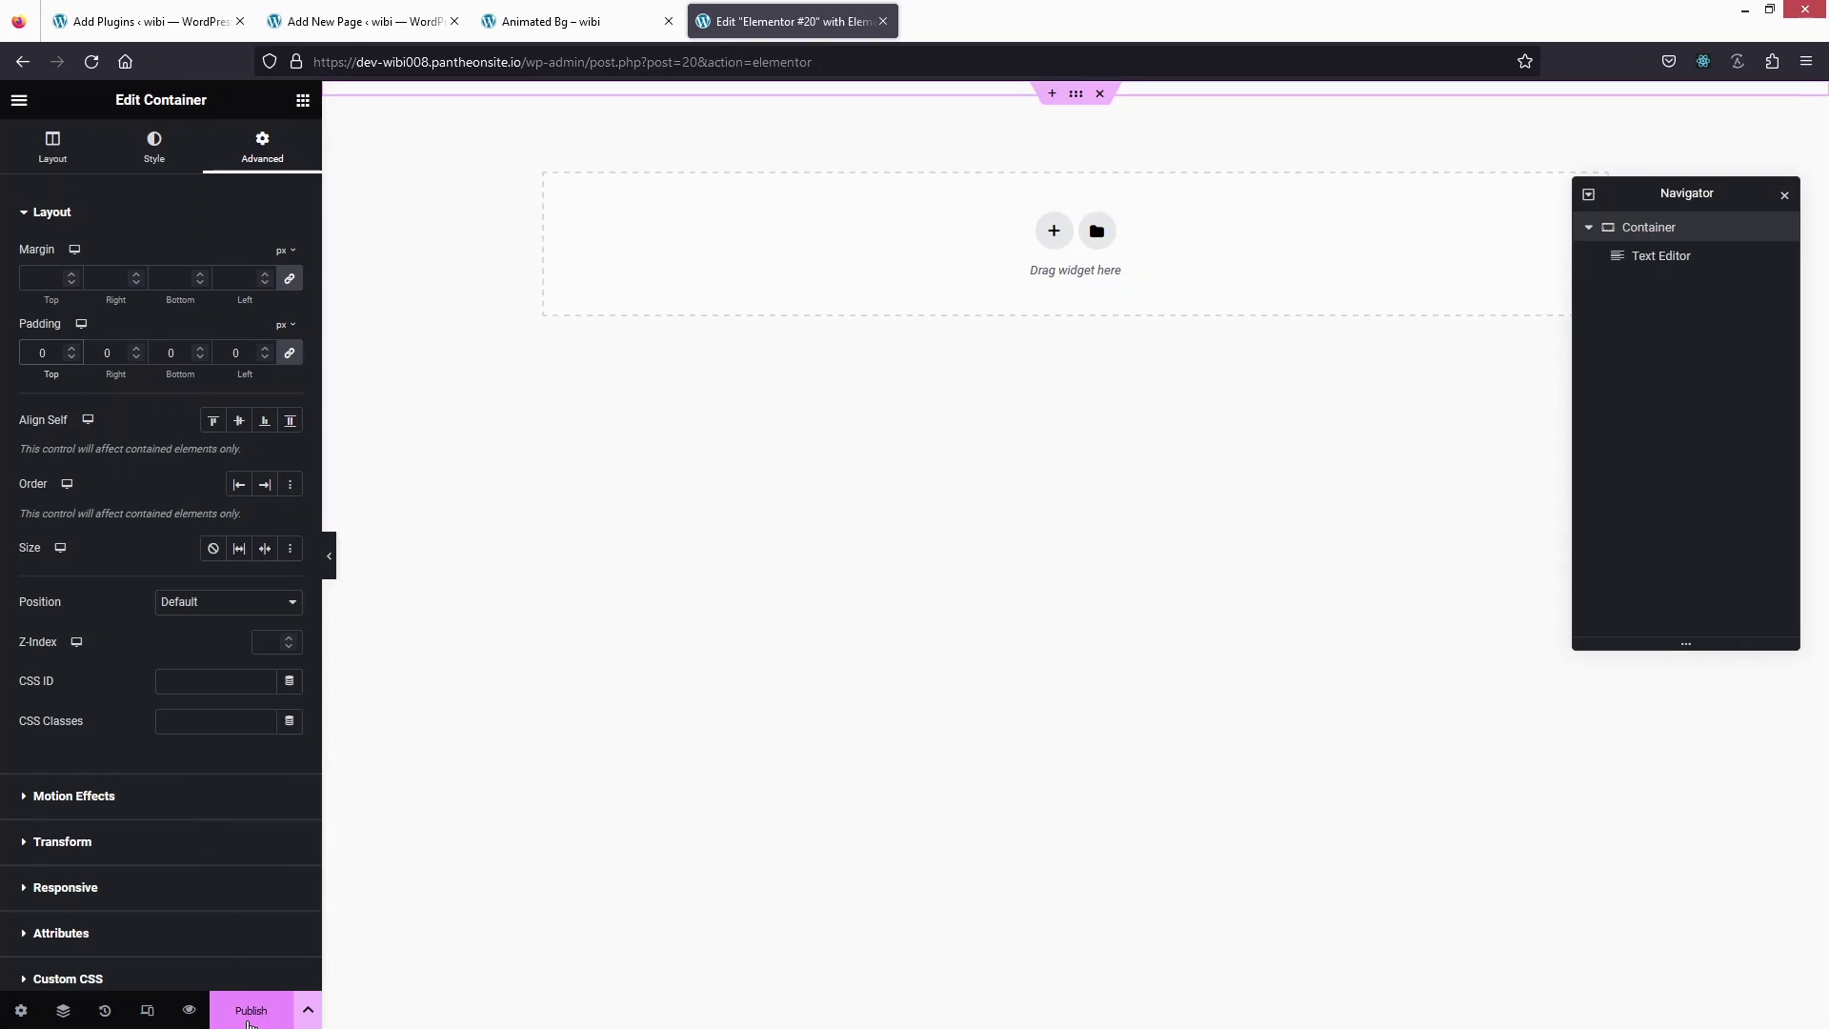
# Step: Publish the Elementor page and open it live through the 'Have a look' link
pyautogui.click(249, 1020)
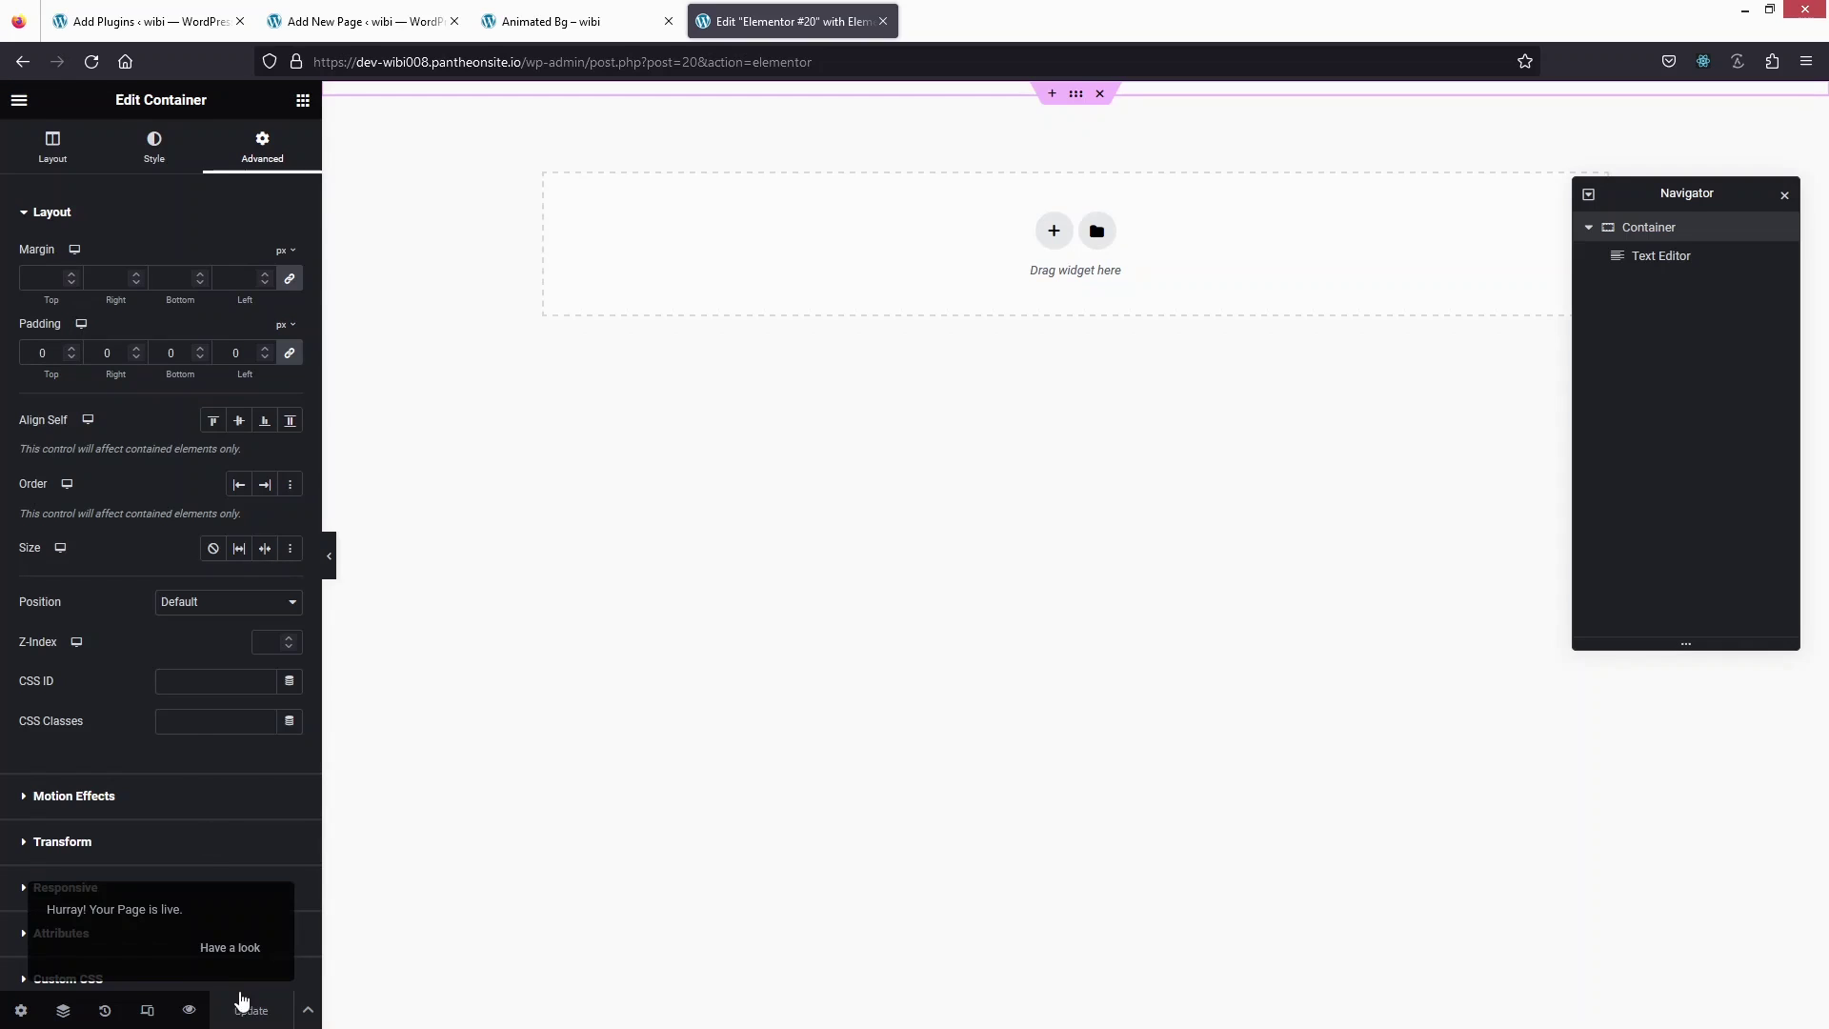
pyautogui.click(230, 946)
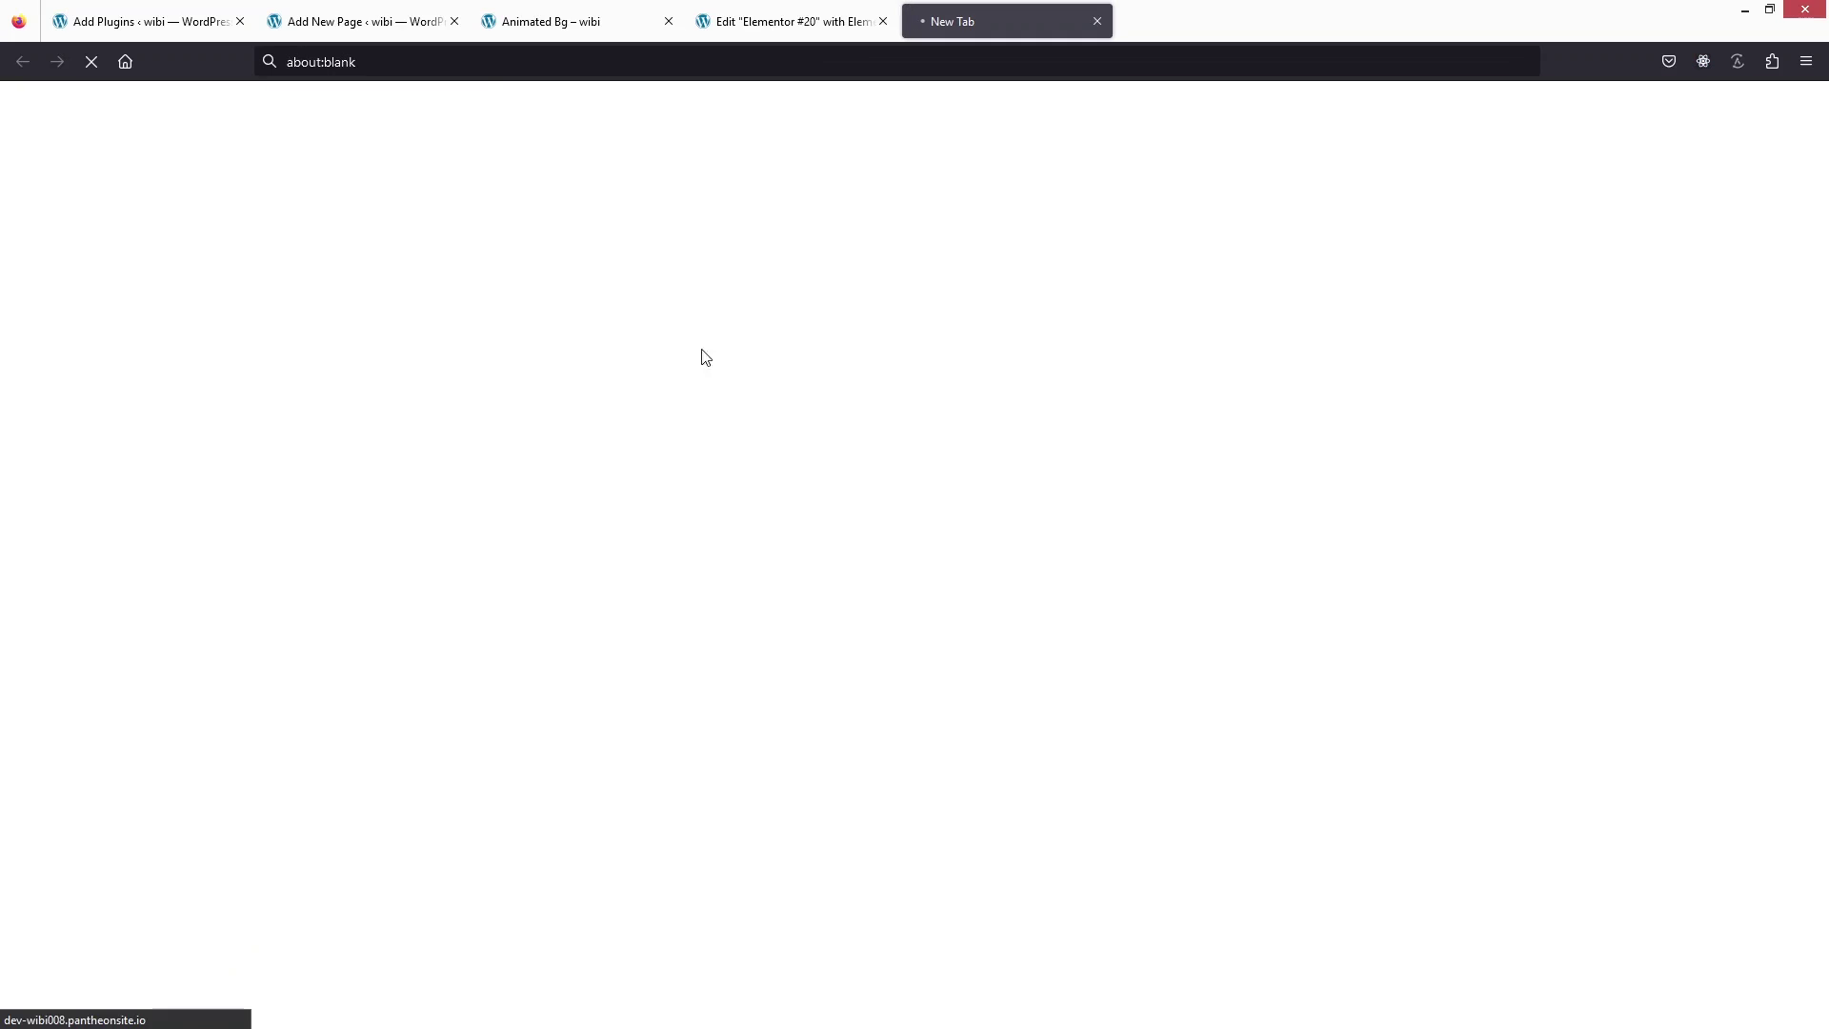